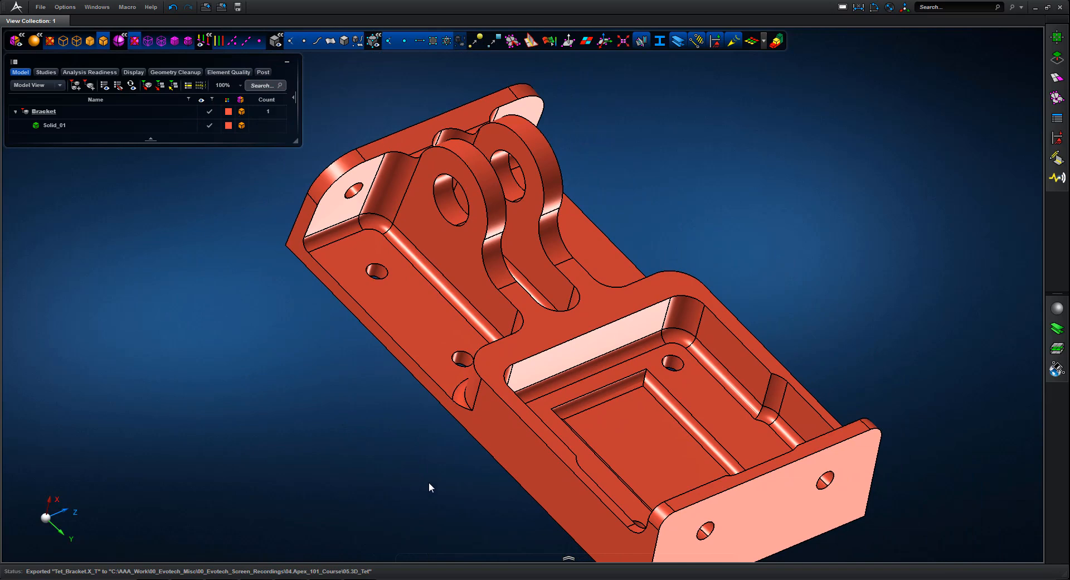
Step: Measure the thickness of the lug-end flange and of the base floor at the bracket's outer corner
right_drag(409, 498, 631, 337)
middle_drag(631, 380, 731, 308)
key(f)
right_drag(818, 238, 658, 363)
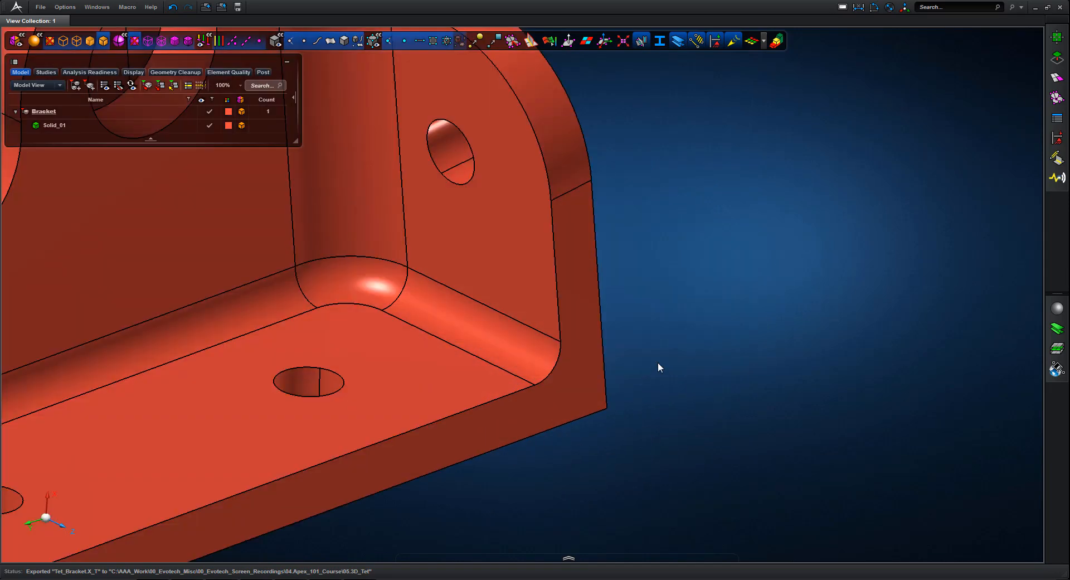
key(m)
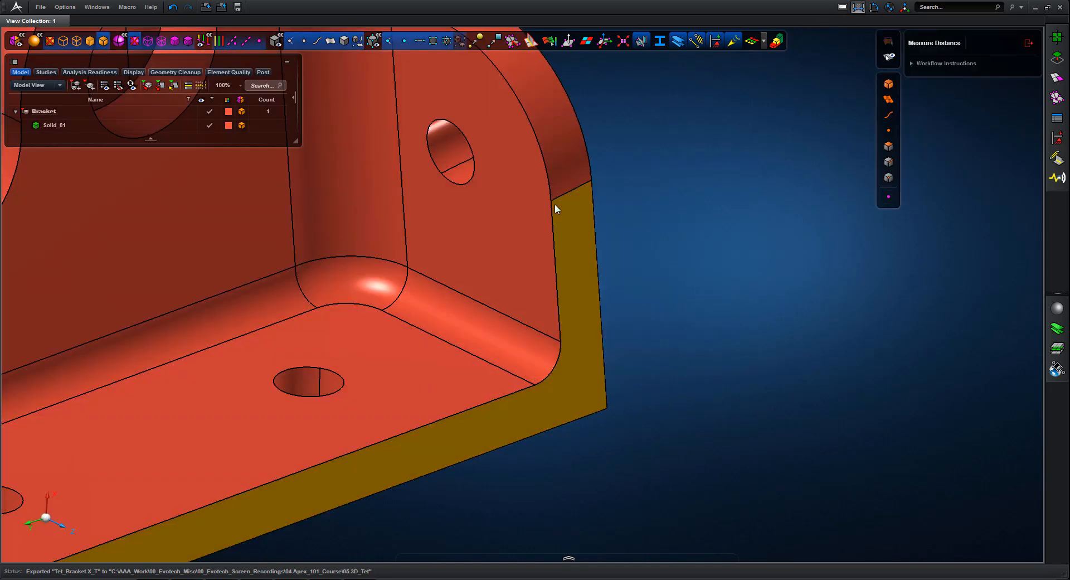
click(551, 200)
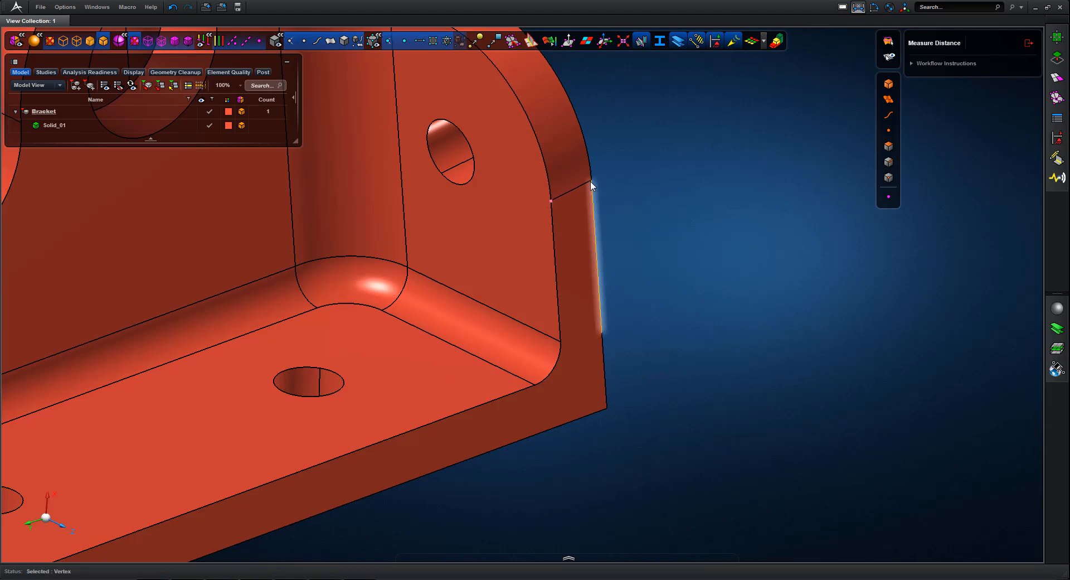
click(591, 180)
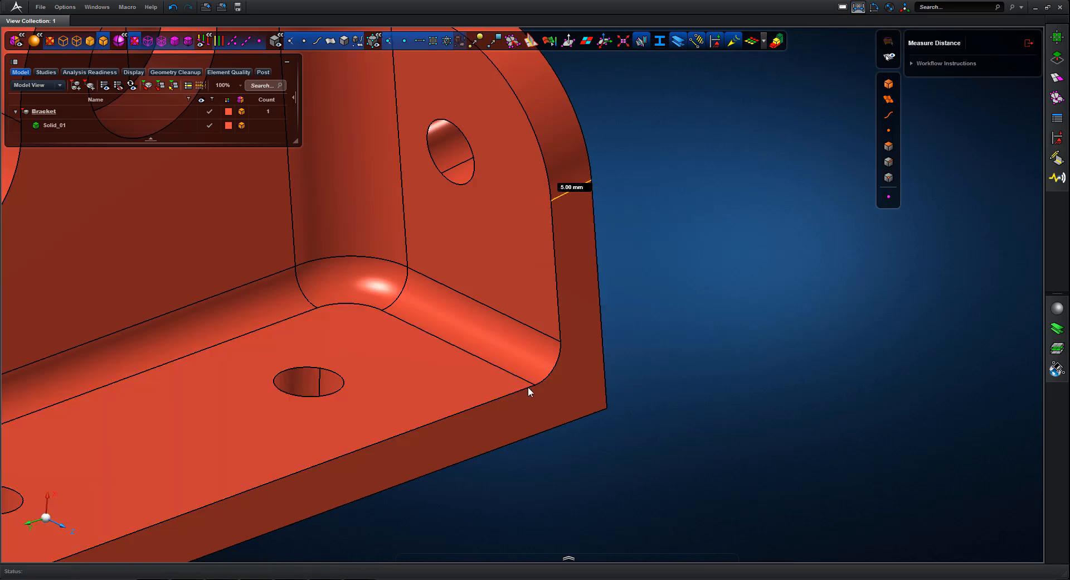
click(535, 384)
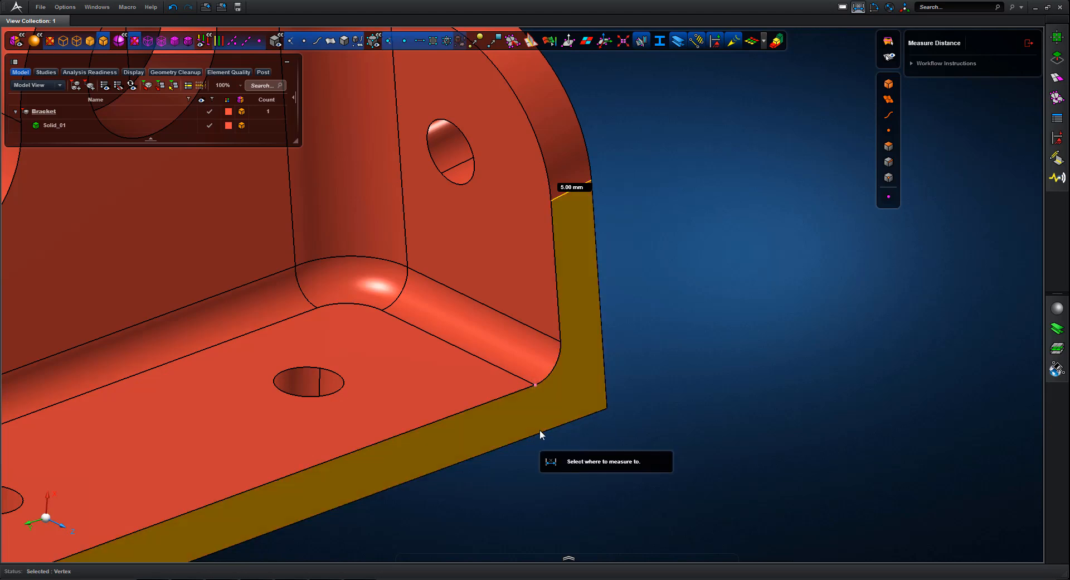
click(539, 433)
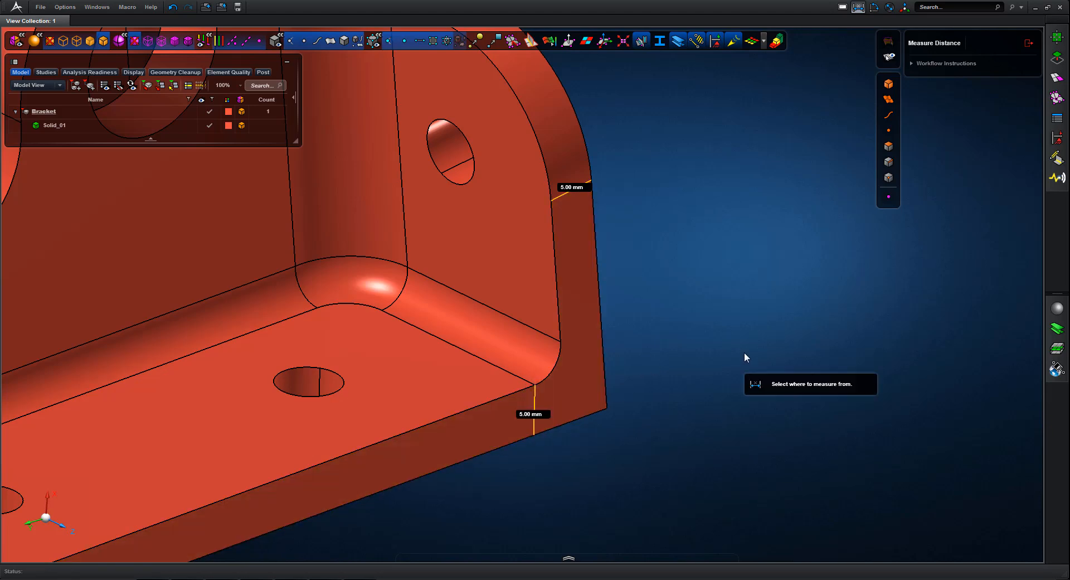
Step: Measure the wall thickness of the opposite end plate across its upper edge
key(f)
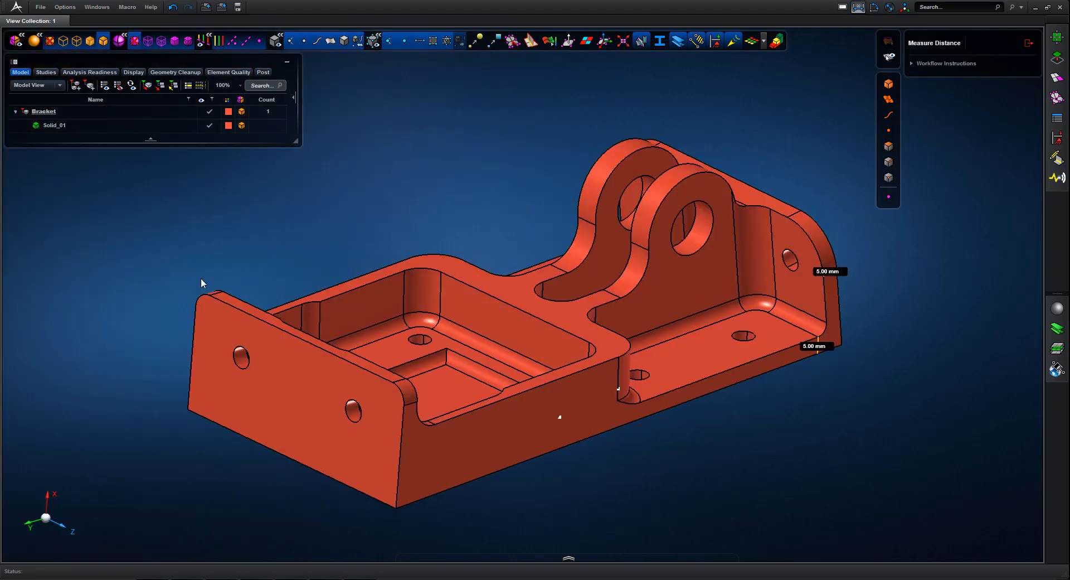
scroll(242, 338, up, 5)
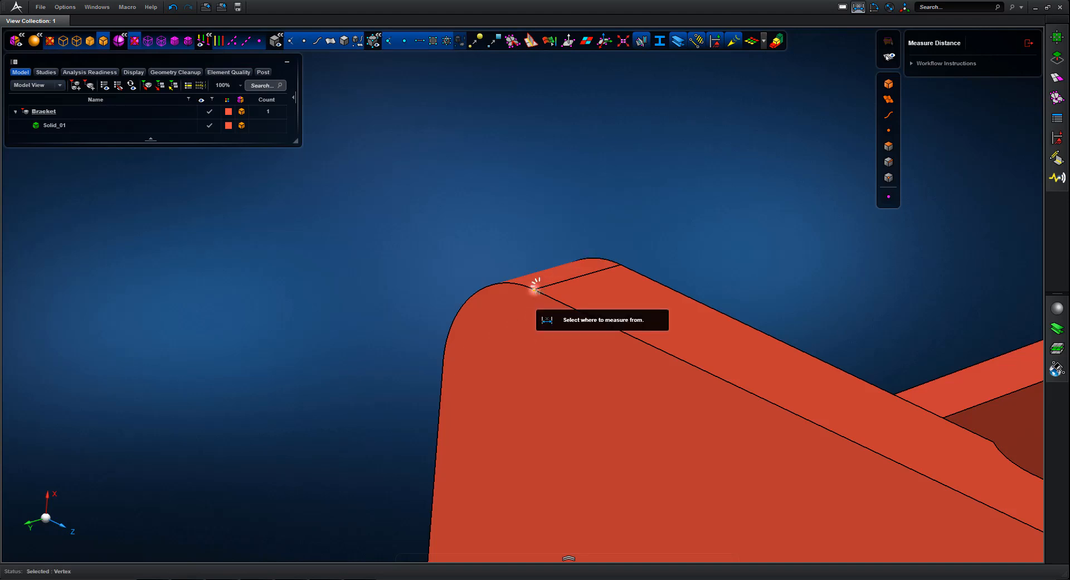
click(535, 289)
click(621, 264)
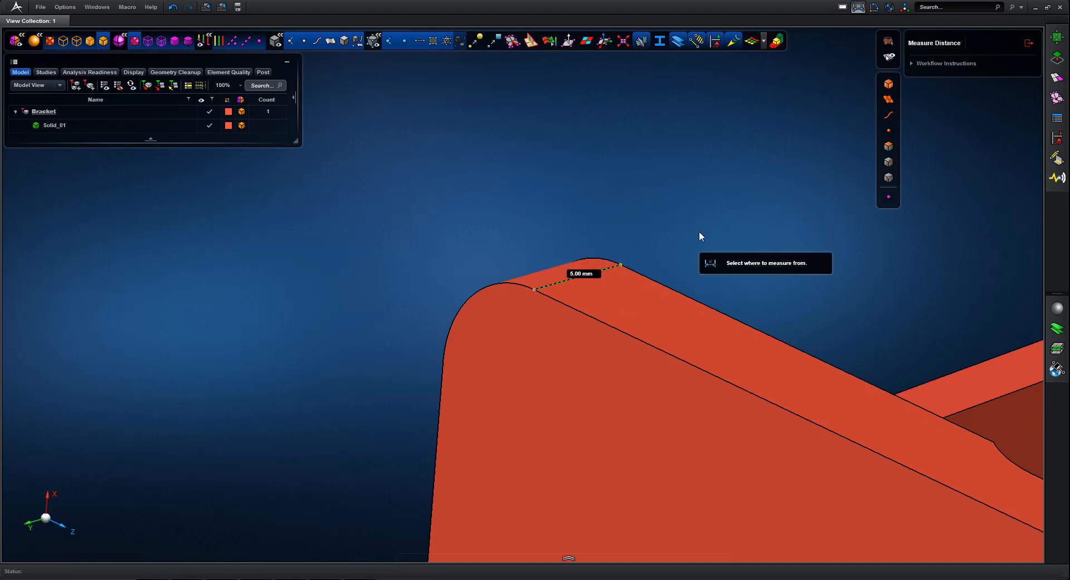
key(f)
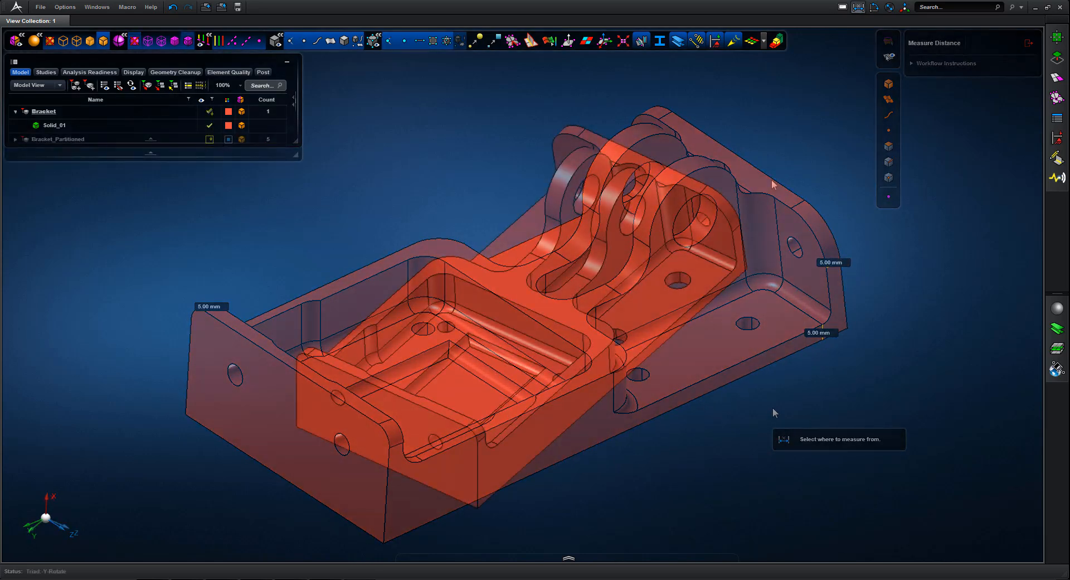
Step: Mesh the whole bracket solid with quadratic tetrahedral elements at a 2.50 mm mesh size, using curvature refinement and internal coarsening
click(1059, 81)
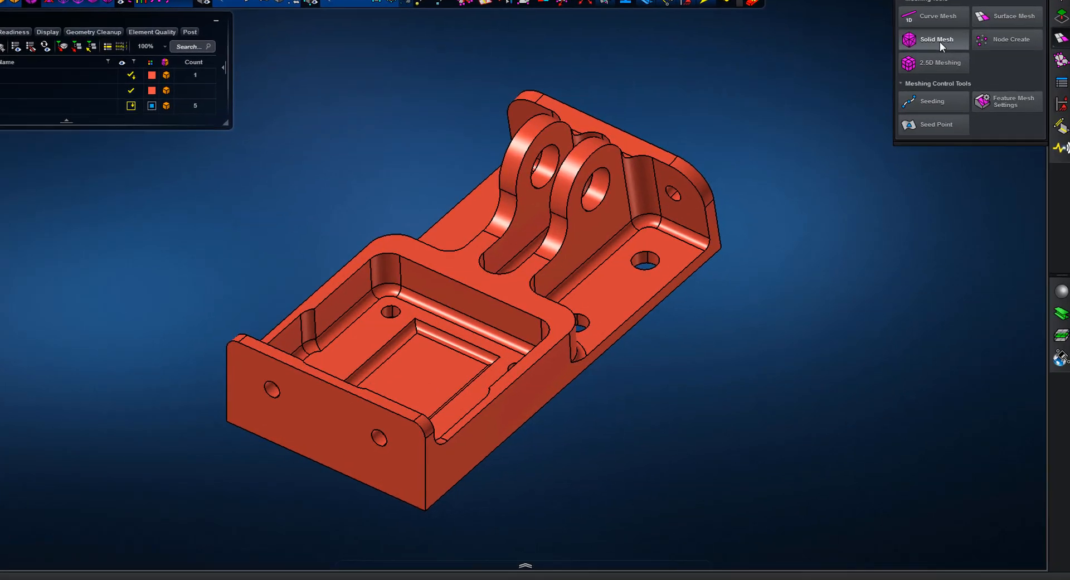
click(942, 78)
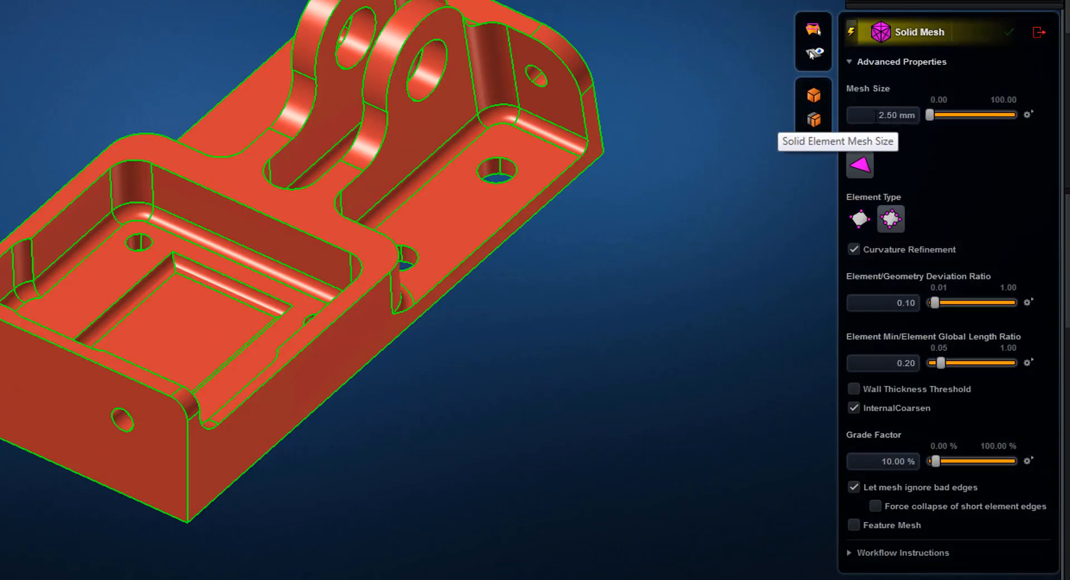
click(885, 115)
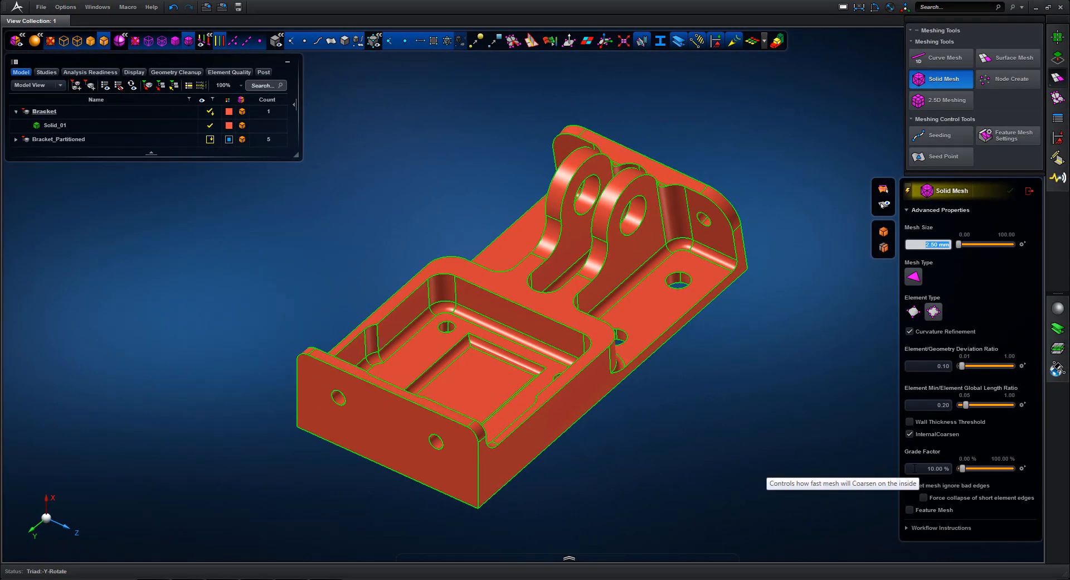
click(723, 275)
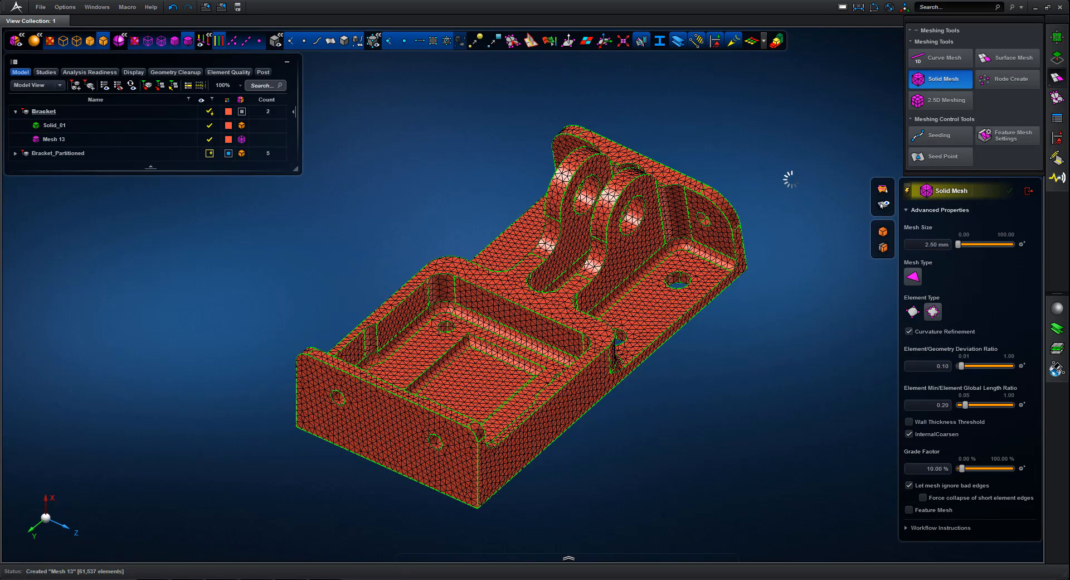
click(1029, 191)
mouse_move(777, 188)
middle_down()
mouse_move(657, 148)
mouse_move(767, 195)
middle_up()
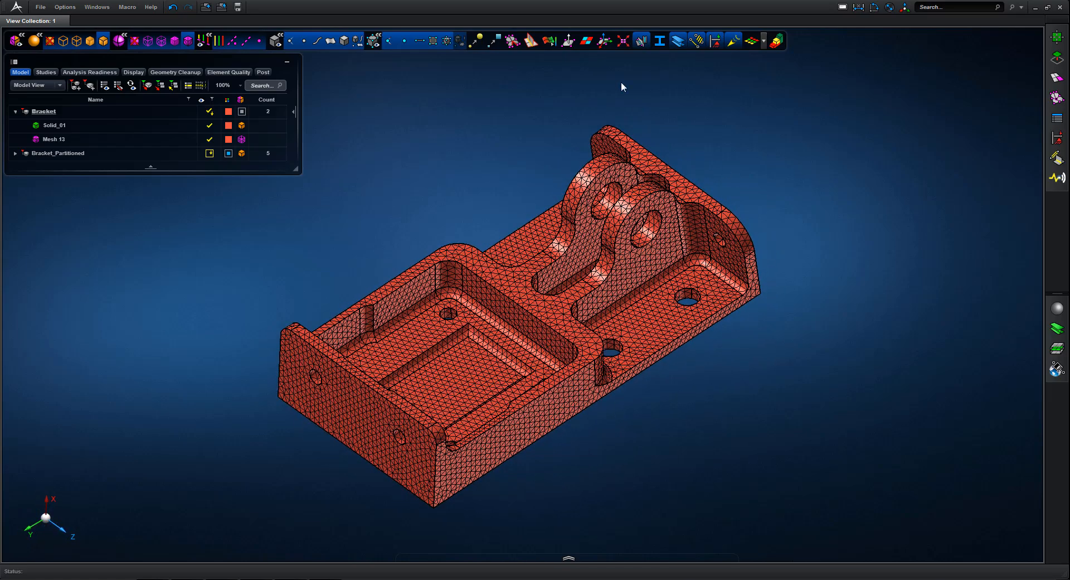
Step: Display the element quality of the 3D elements and compare the Jacobian and Aspect Ratio checks, ending on Aspect Ratio
click(547, 41)
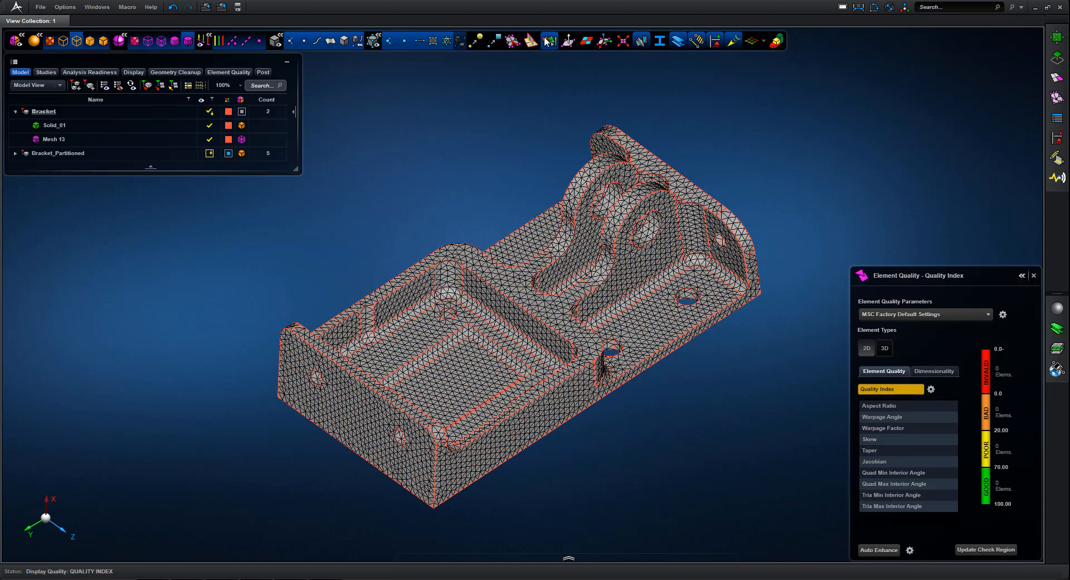
mouse_move(924, 351)
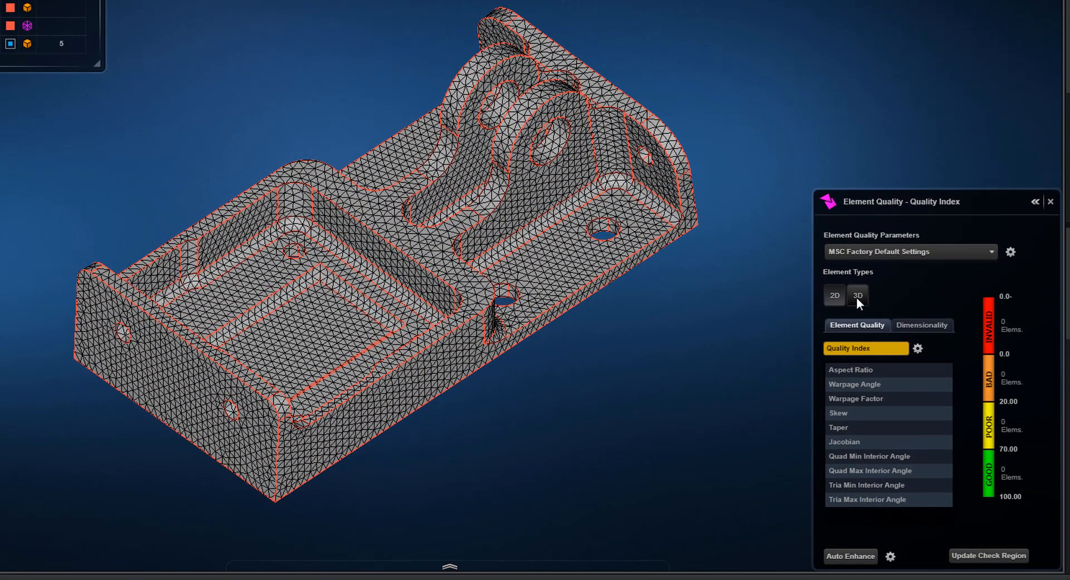
click(884, 349)
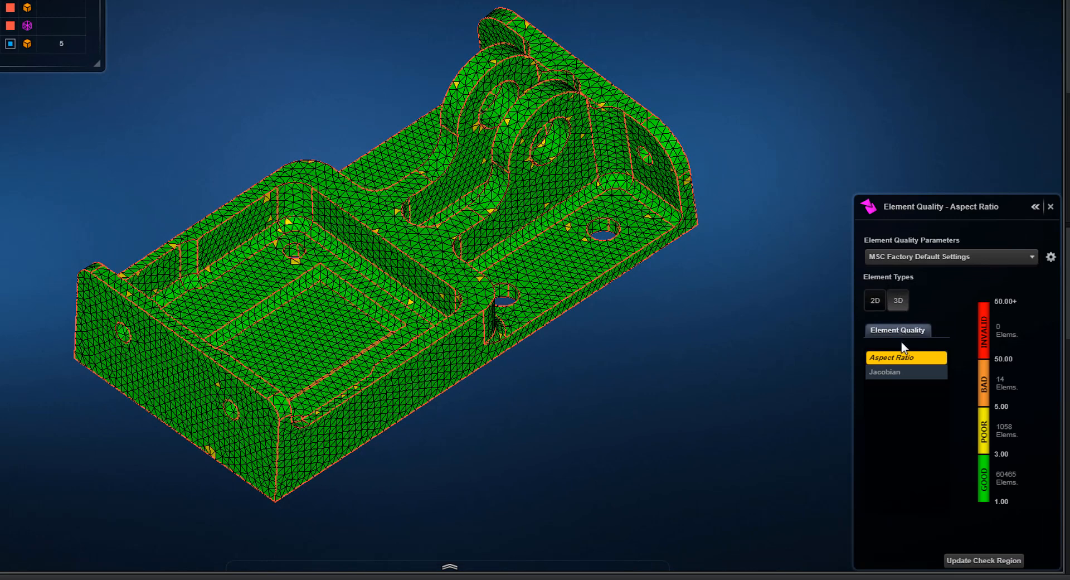
click(899, 371)
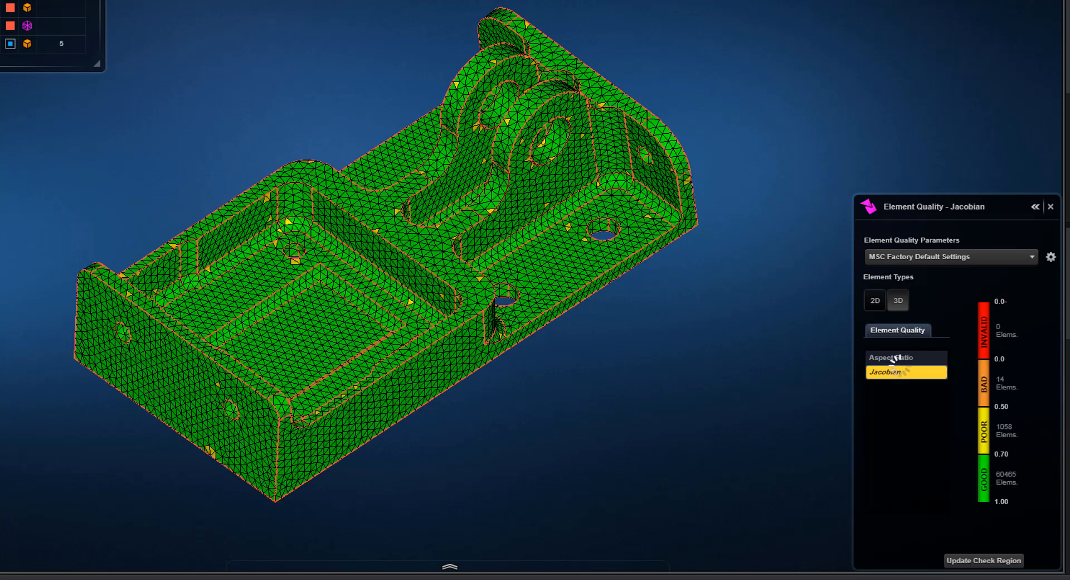
click(900, 359)
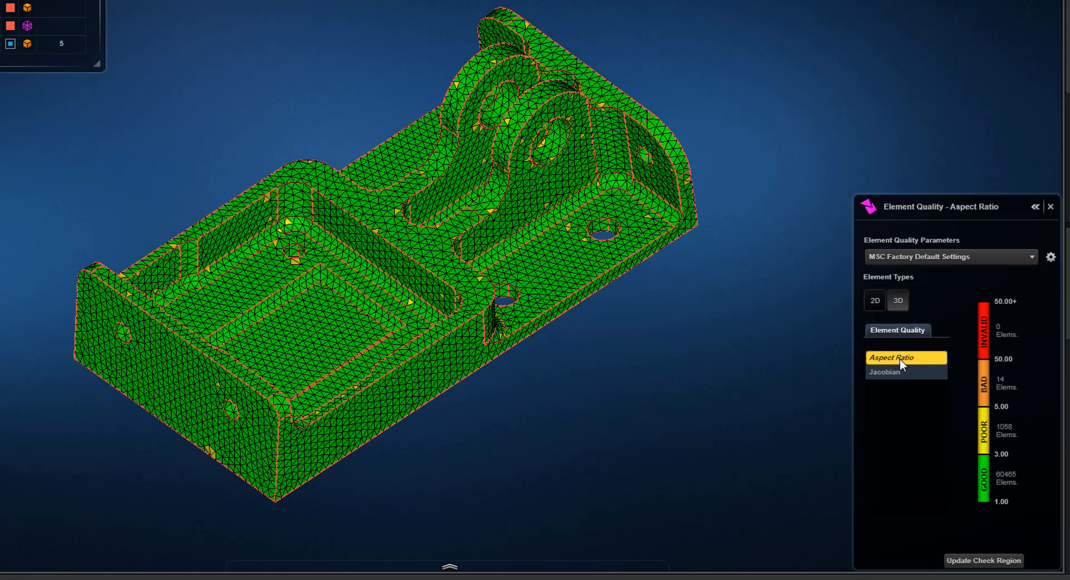
Step: Show only the elements rated bad for aspect ratio together with the solid's outline, and examine those around the lugs
right_click(985, 379)
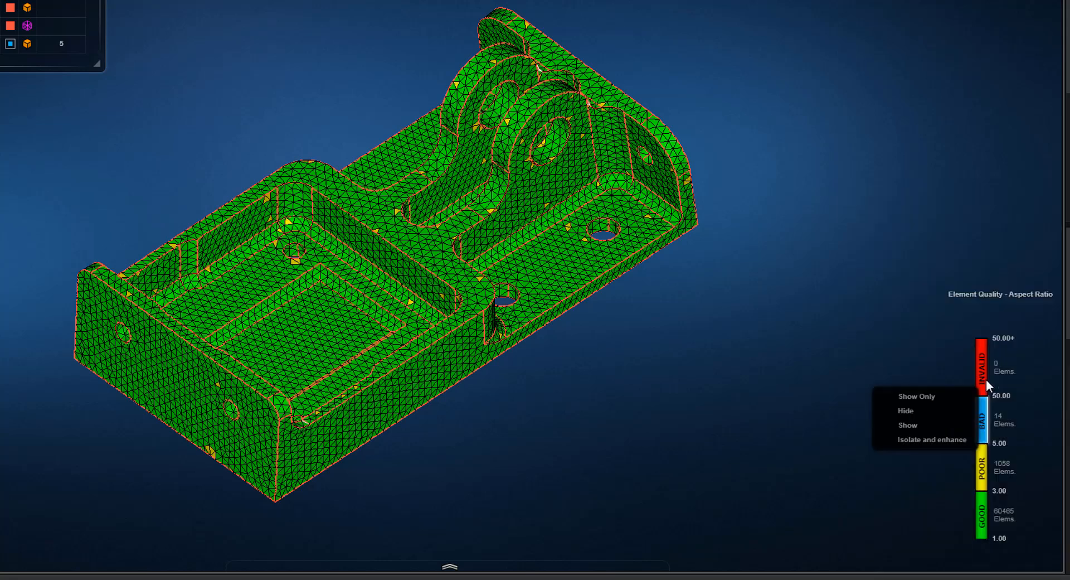
click(932, 396)
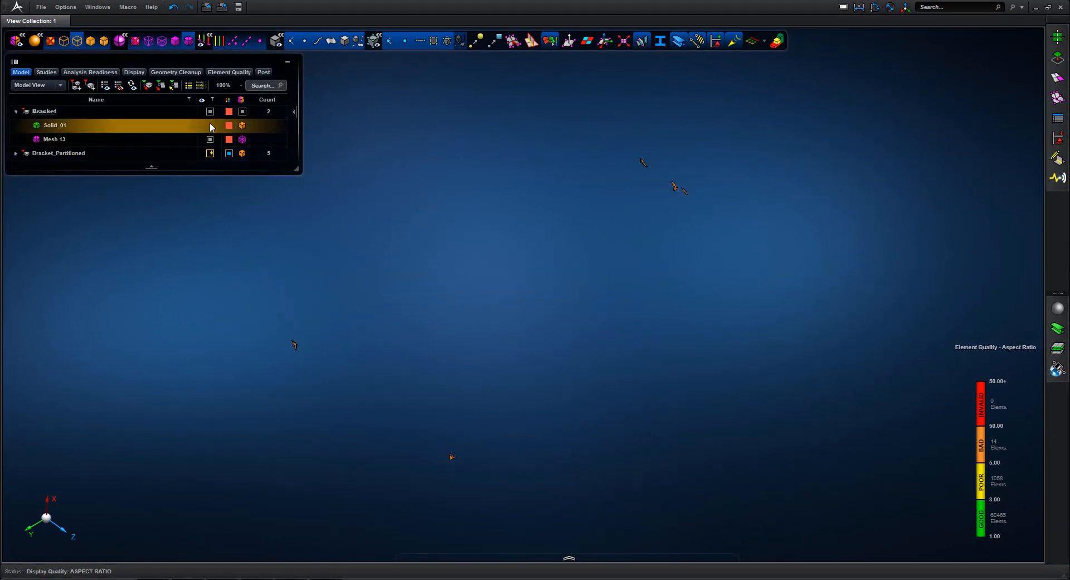
click(211, 125)
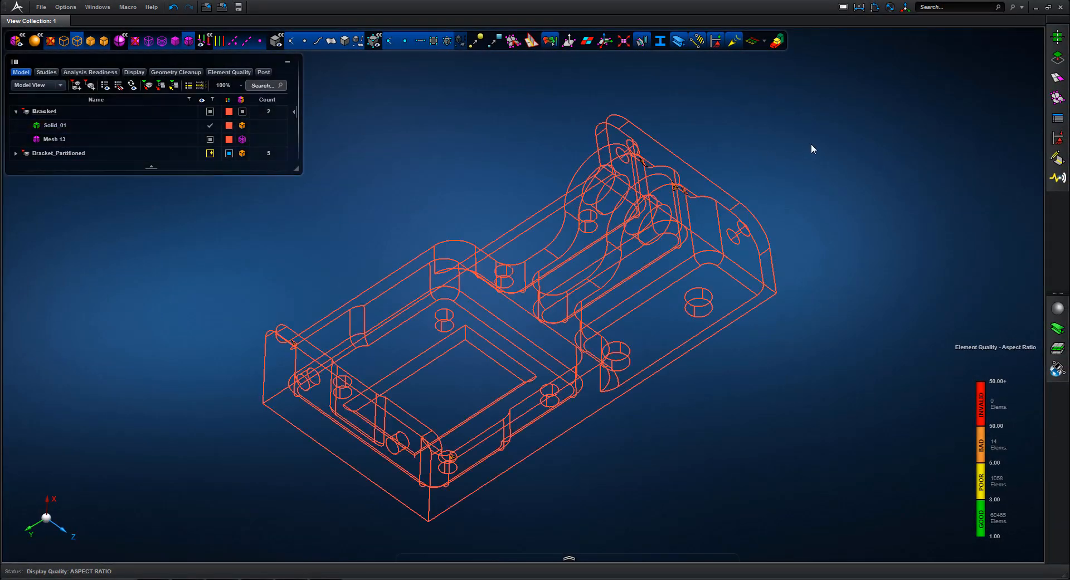
middle_drag(809, 145, 769, 166)
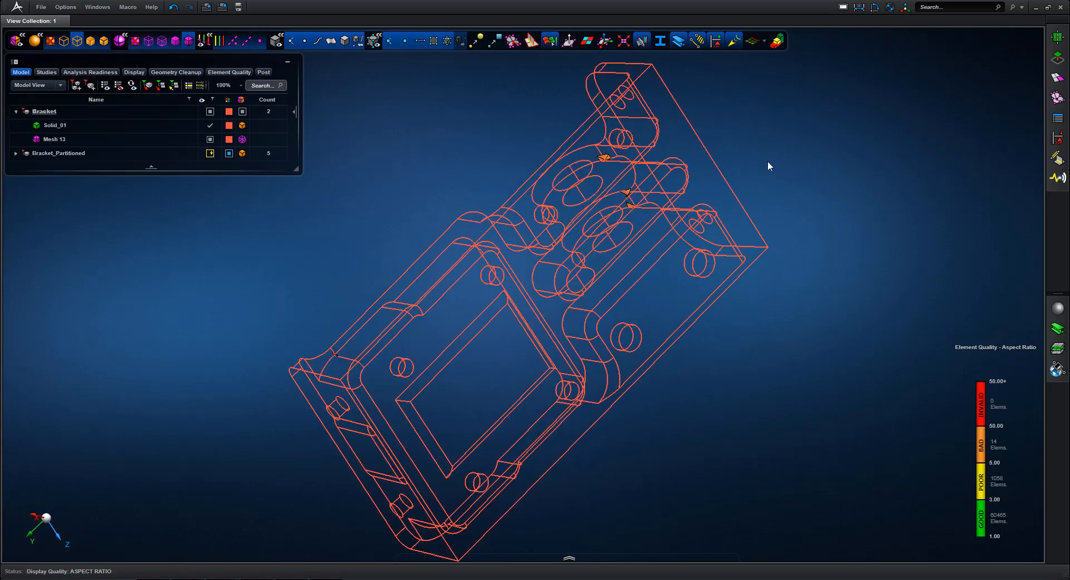
ctrl+middle_drag(534, 101, 687, 266)
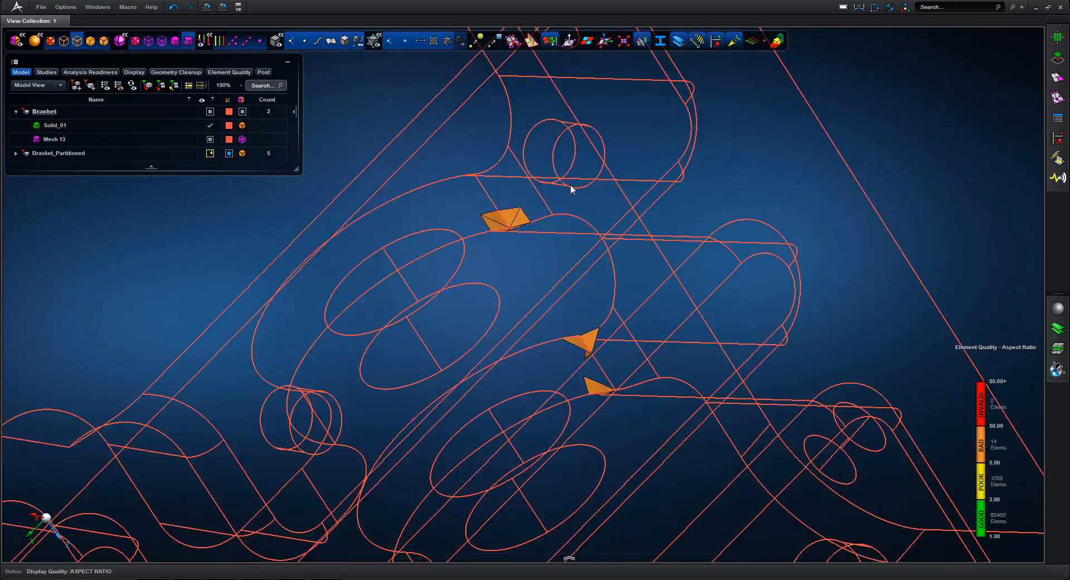
middle_drag(571, 185, 621, 131)
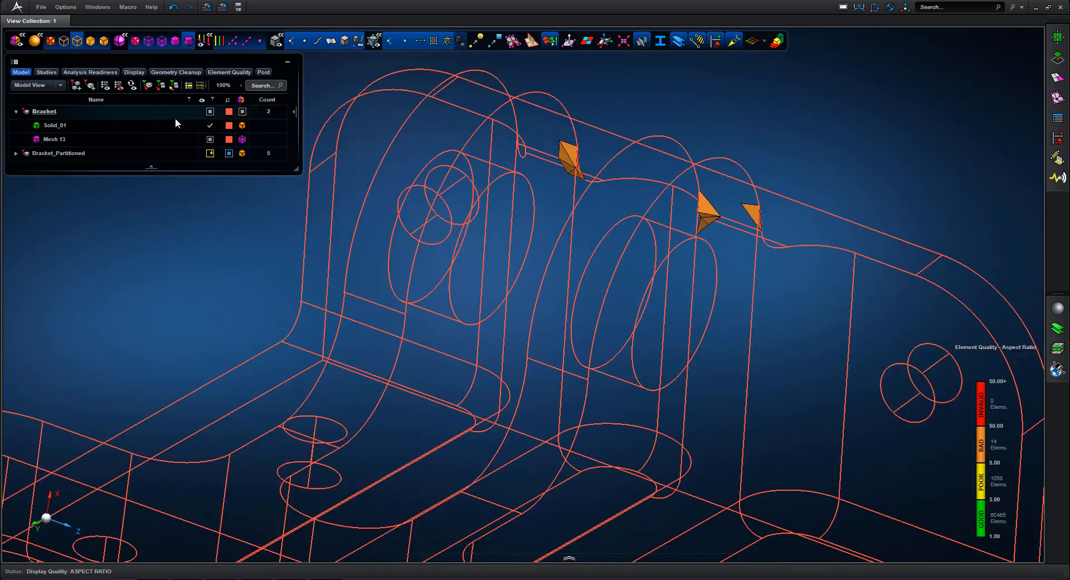
Step: Show the entire bracket part again, including its solid and full mesh
click(152, 111)
right_click(152, 109)
click(98, 196)
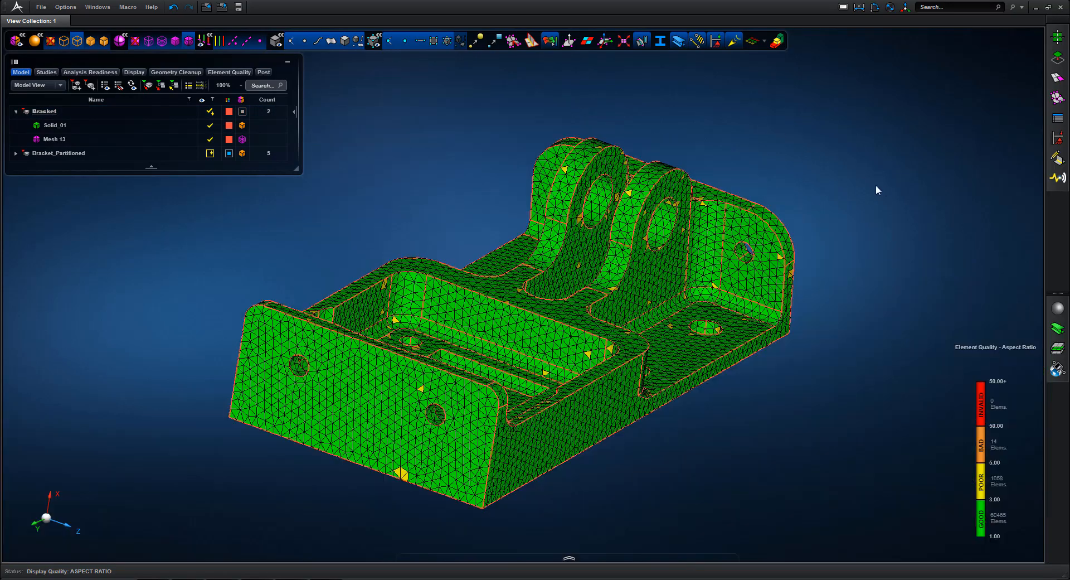
middle_drag(871, 188, 854, 170)
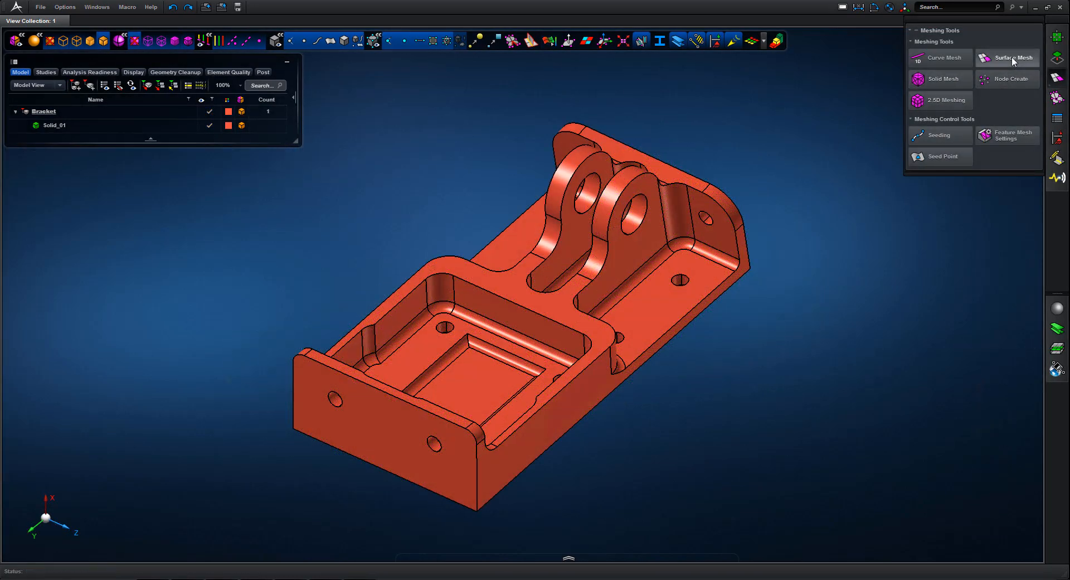
Step: Set up a 1.00 mm mapped surface mesh of quadratic triangles with Feature Mesh turned off
click(1013, 59)
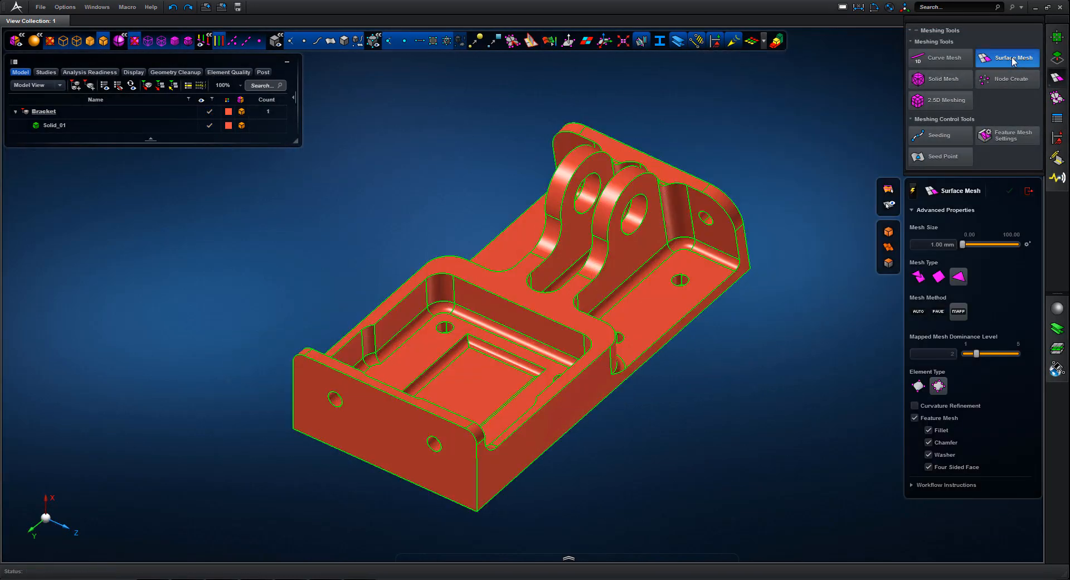
double_click(948, 244)
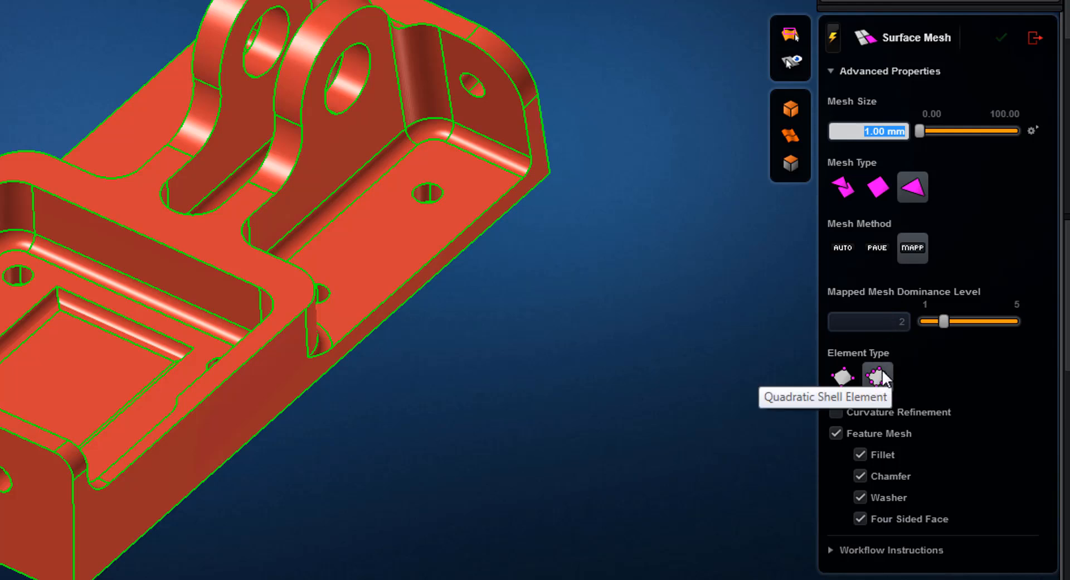
click(836, 433)
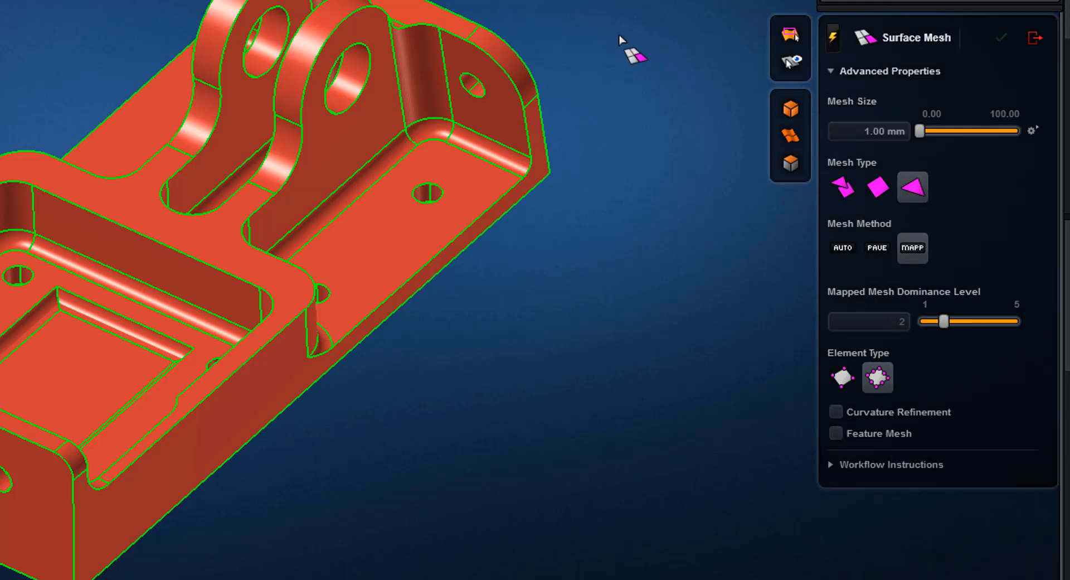
Step: Create the mapped surface mesh on the five connected fillet faces running along the lug base and around both ends of the flange
drag(605, 3, 290, 291)
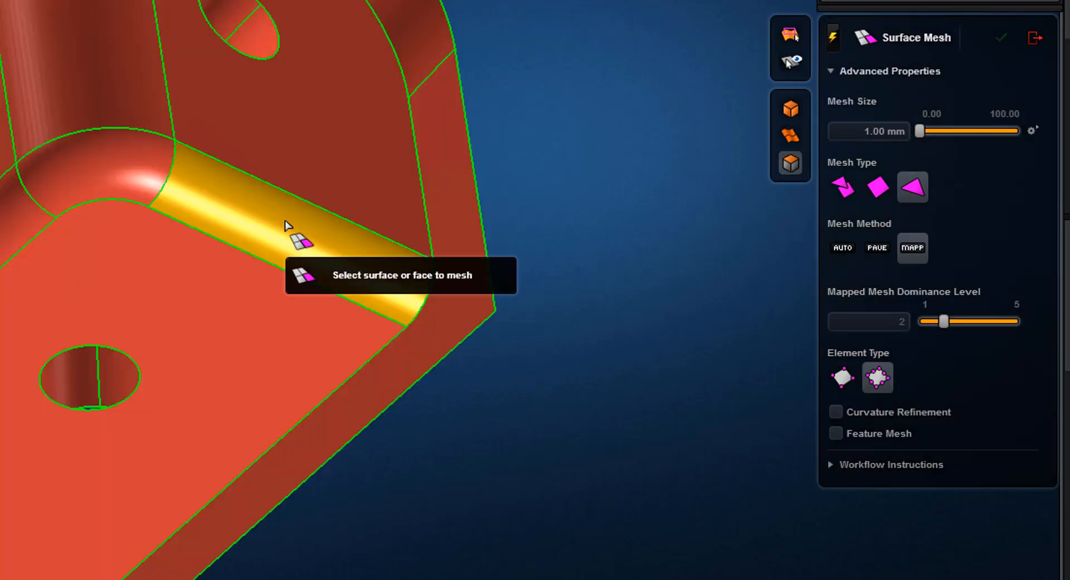
click(285, 222)
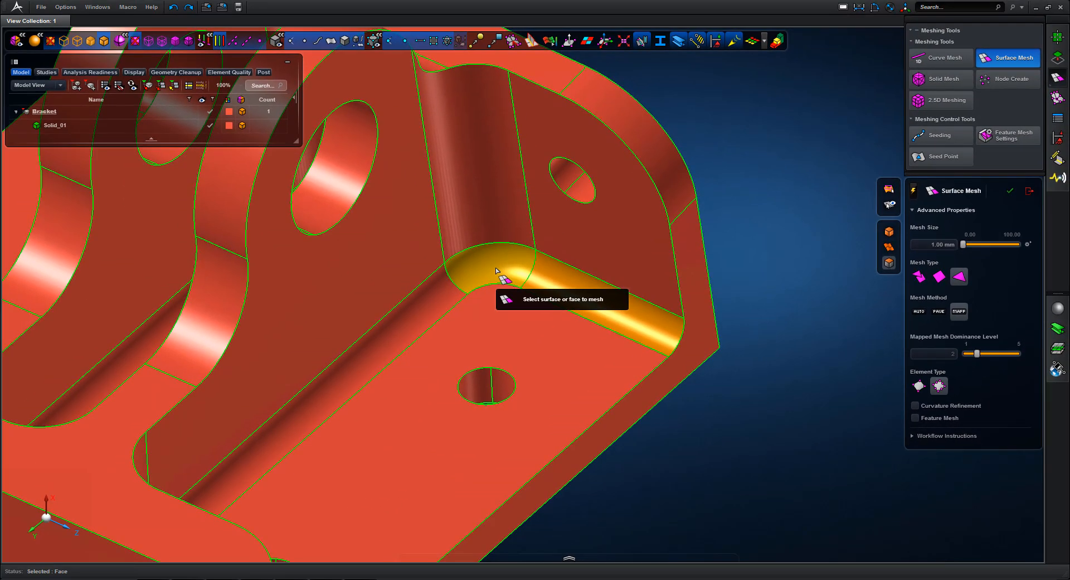
click(465, 262)
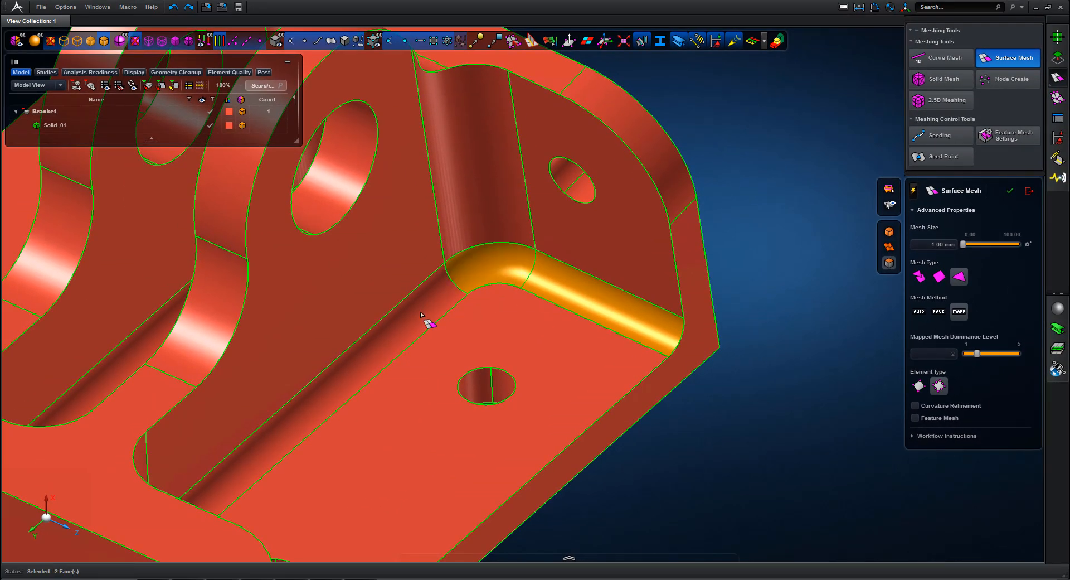
click(389, 323)
scroll(762, 290, down, 5)
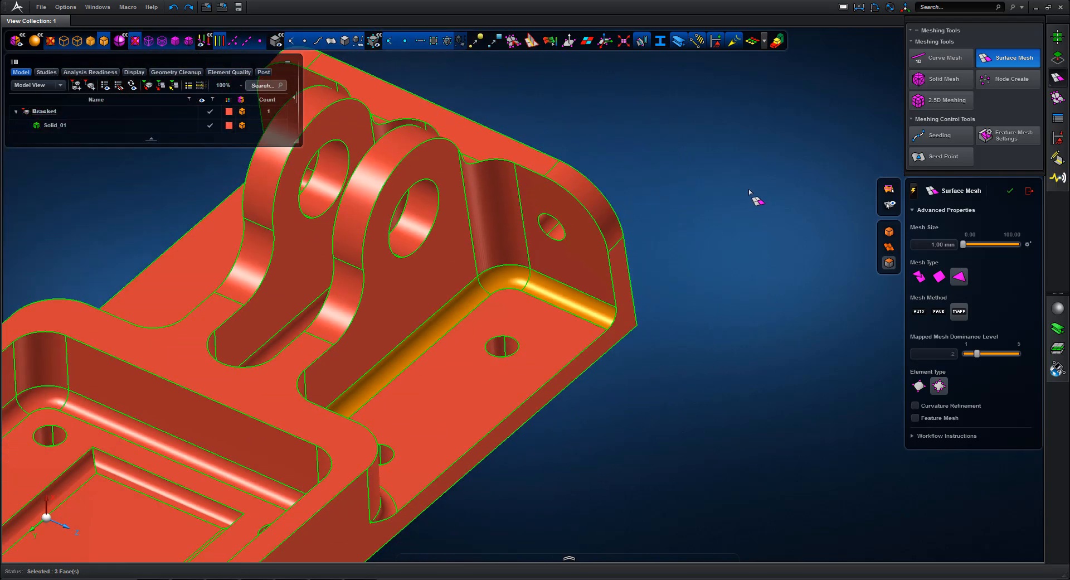
middle_drag(751, 193, 675, 260)
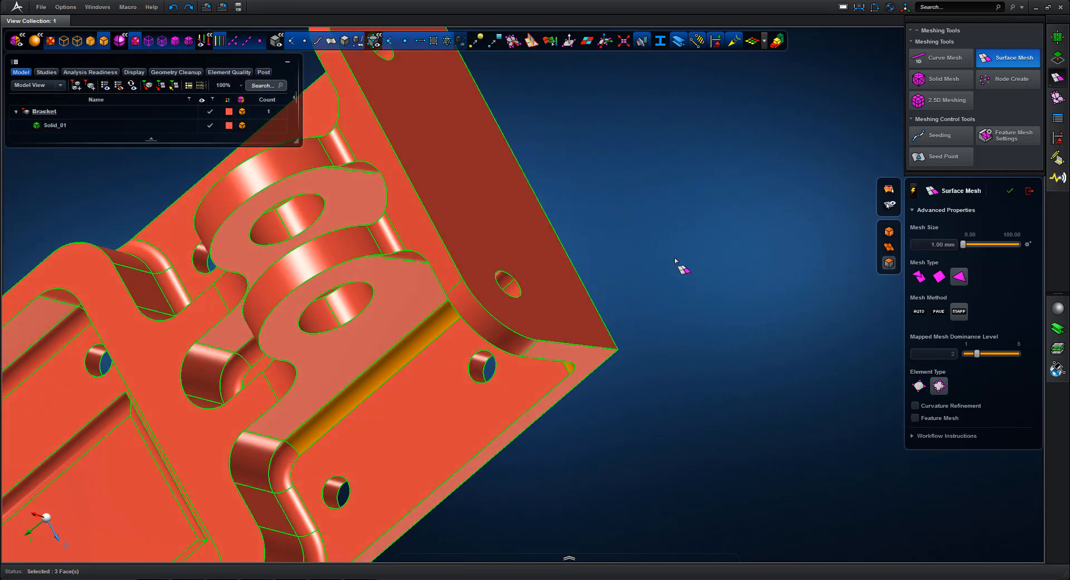
click(274, 467)
click(307, 534)
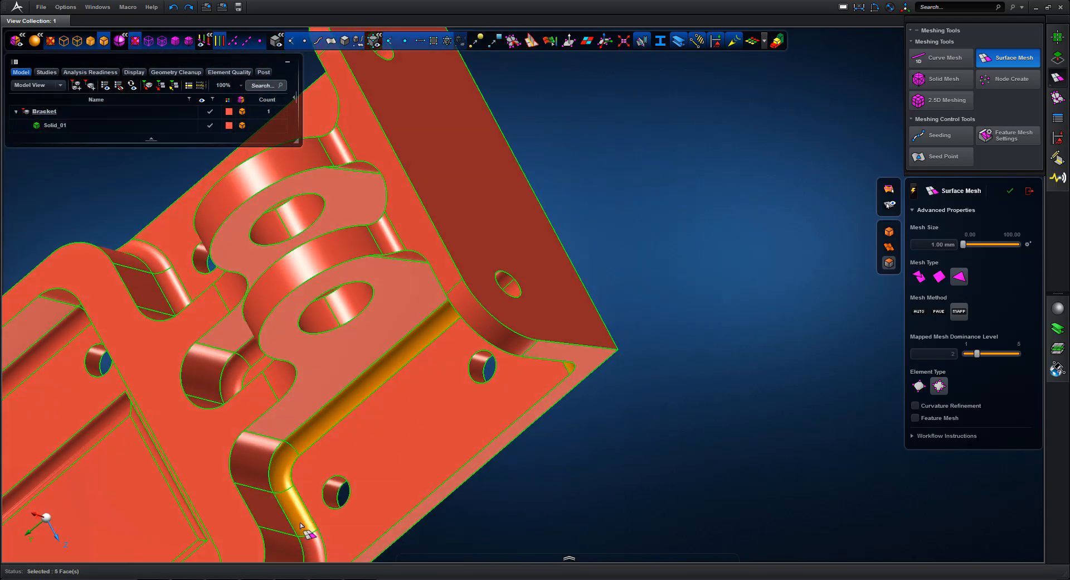
middle_click(702, 411)
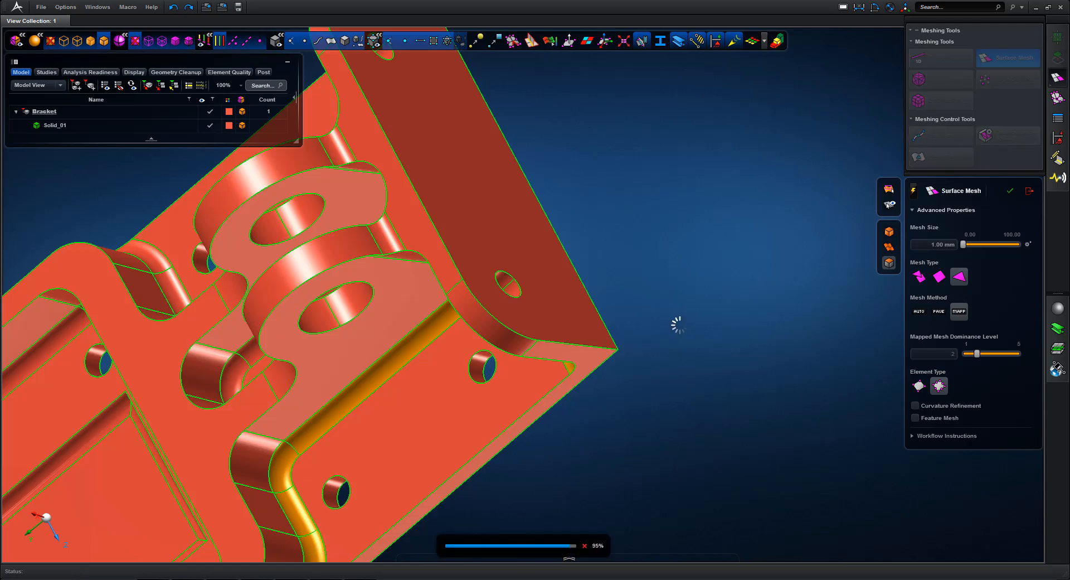
middle_drag(684, 313, 707, 278)
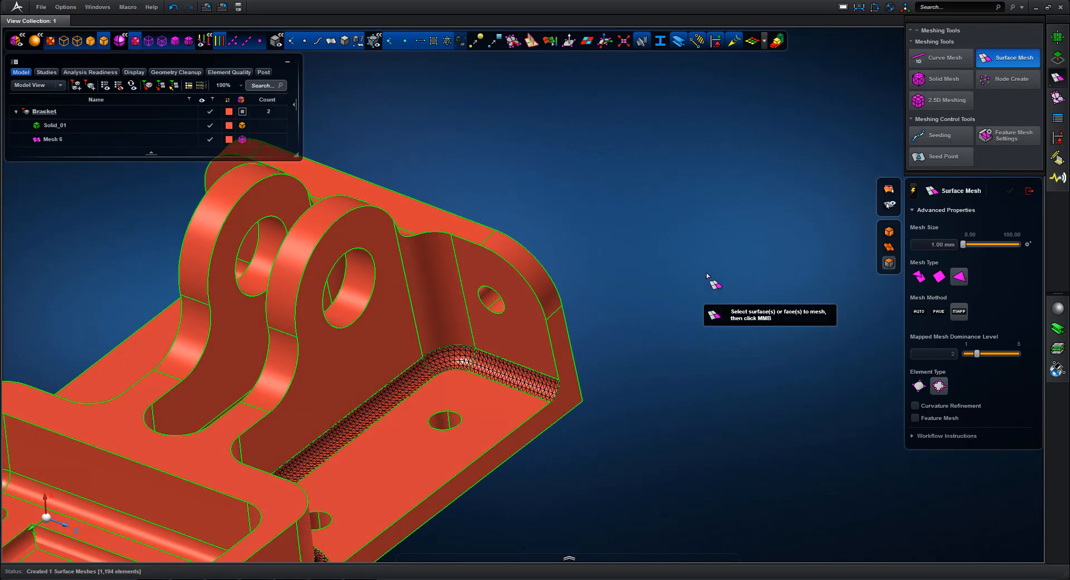
right_drag(707, 278, 763, 182)
scroll(769, 262, up, 3)
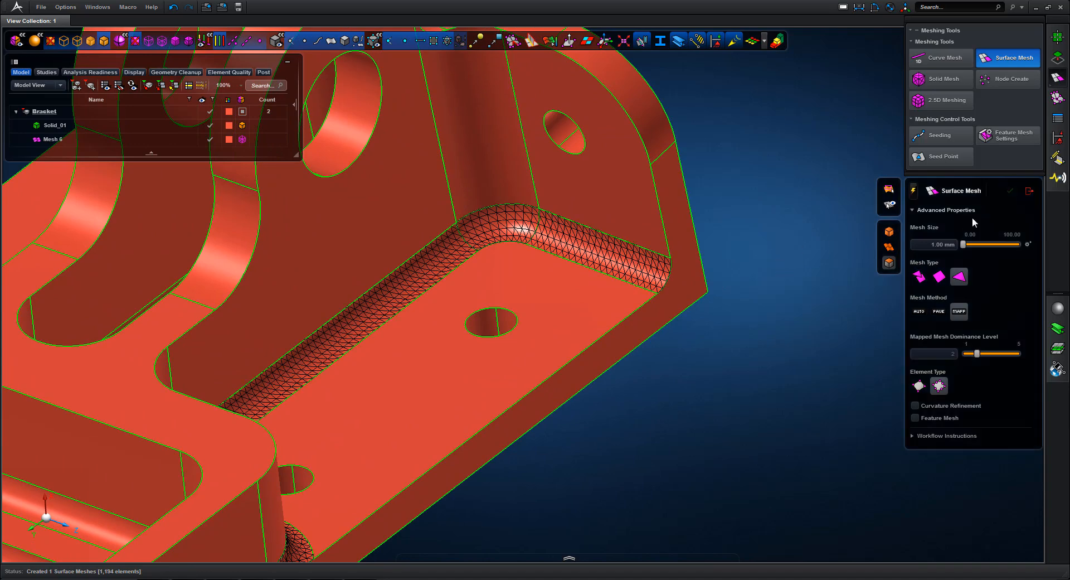
click(1030, 192)
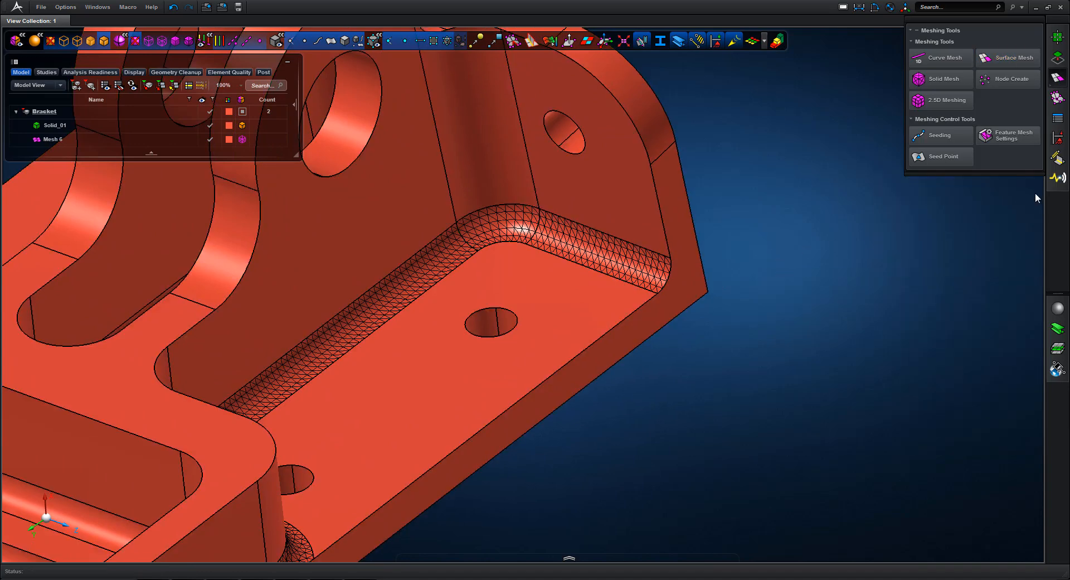
Step: Mesh the bracket solid with 2.50 mm quadratic tetrahedral elements and inspect the mesh around the pre-meshed fillets
click(945, 83)
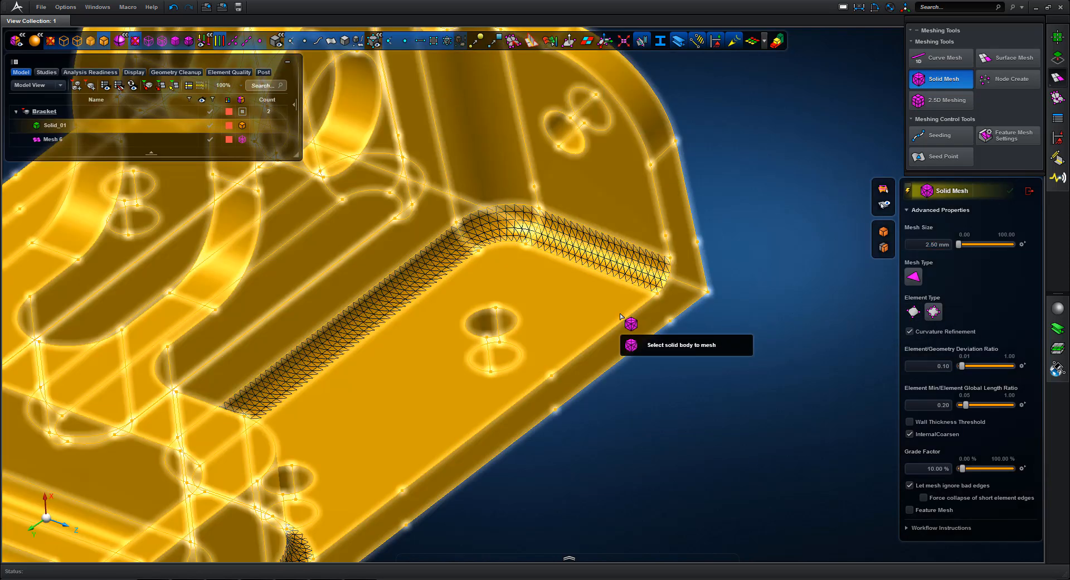
click(620, 316)
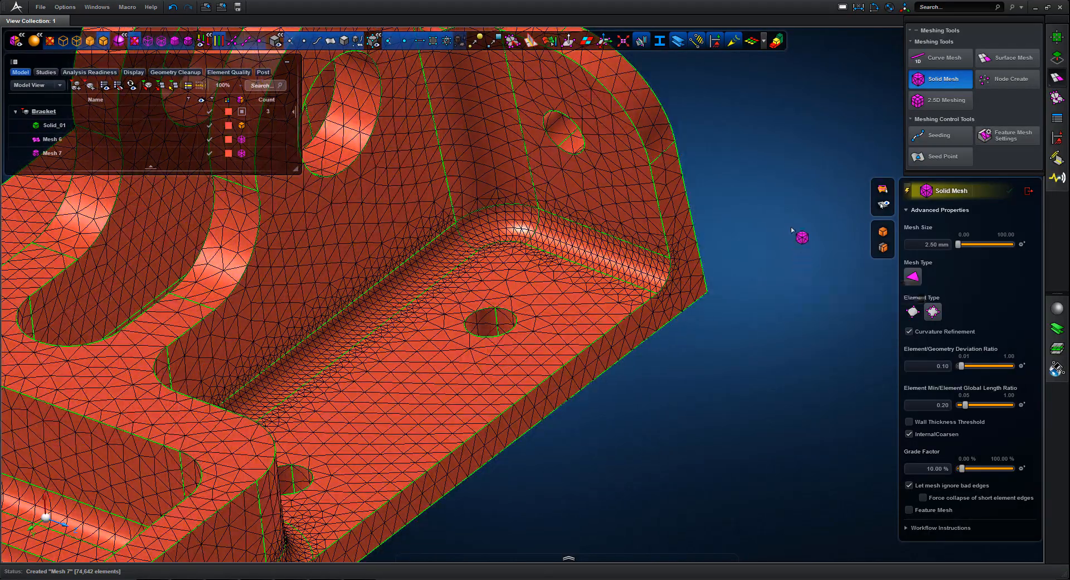
scroll(786, 179, down, 4)
middle_drag(759, 194, 720, 210)
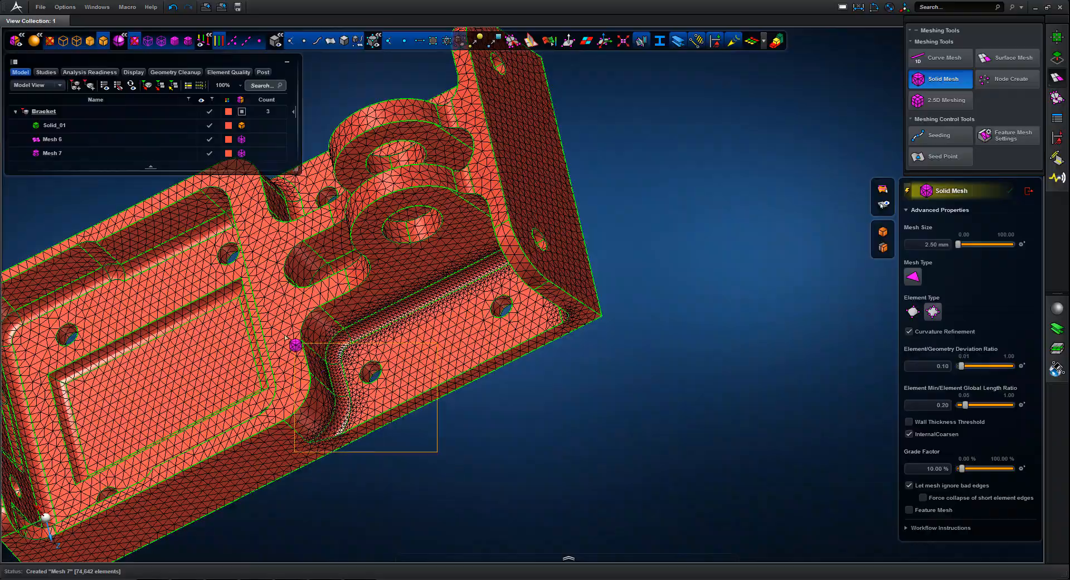
right_drag(285, 337, 269, 321)
middle_drag(550, 412, 650, 140)
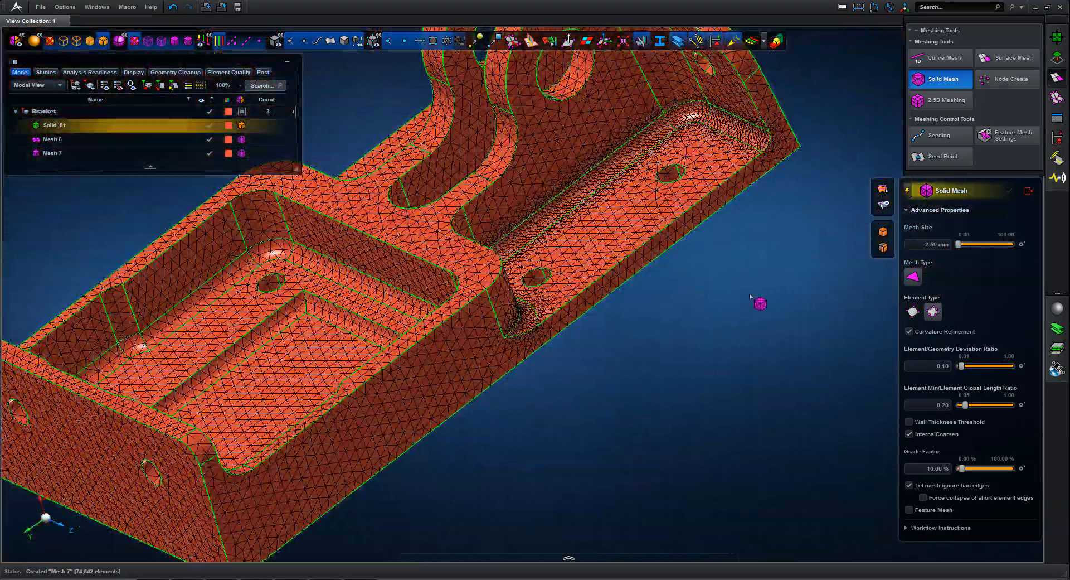
middle_drag(786, 276, 707, 324)
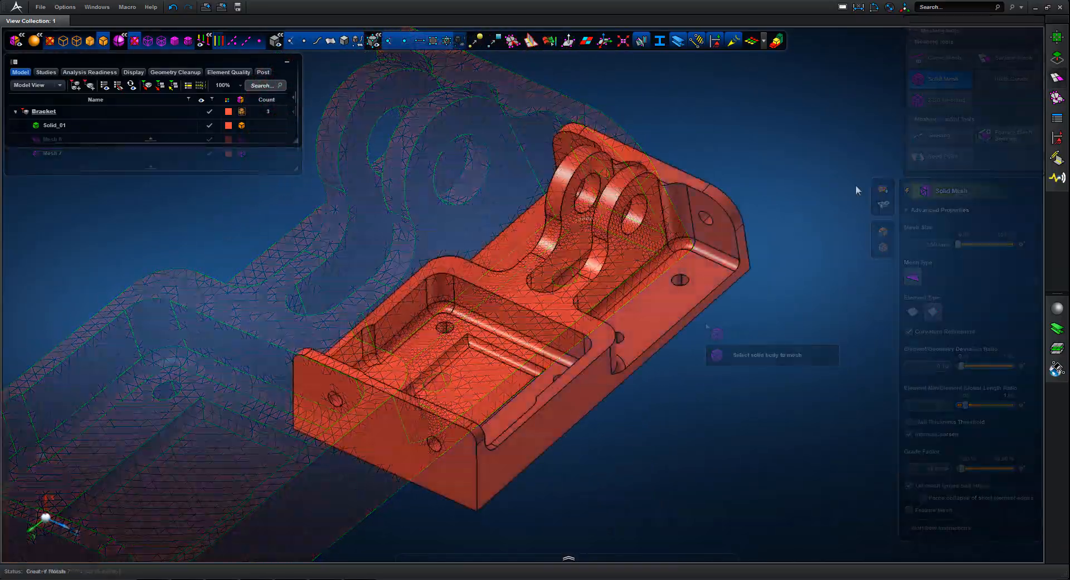
Step: Start range-based defeaturing on the bracket and examine its 2D Holes and 3D Holes grouped by diameter
click(1062, 59)
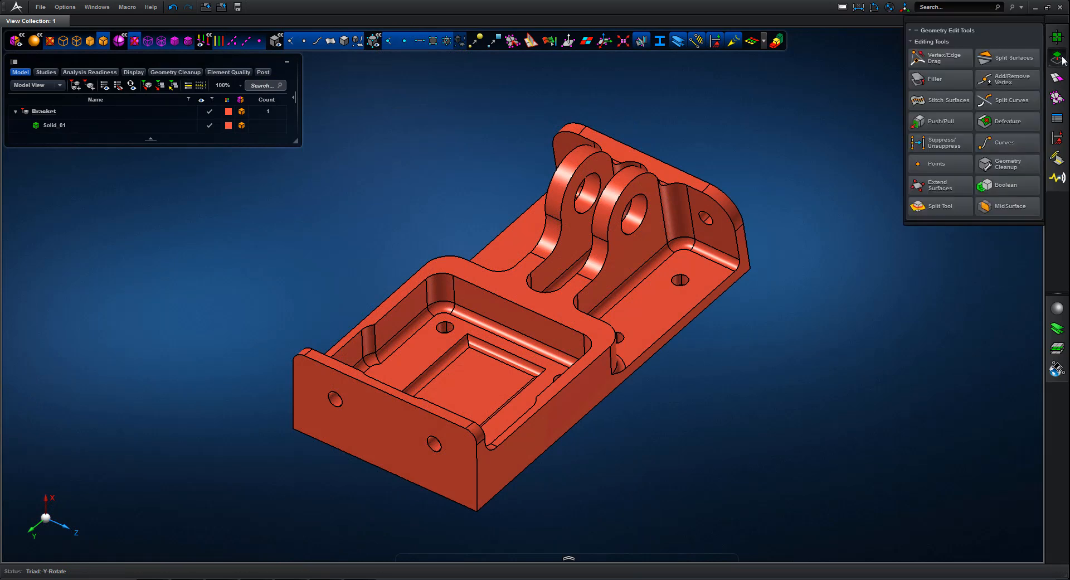
click(1008, 121)
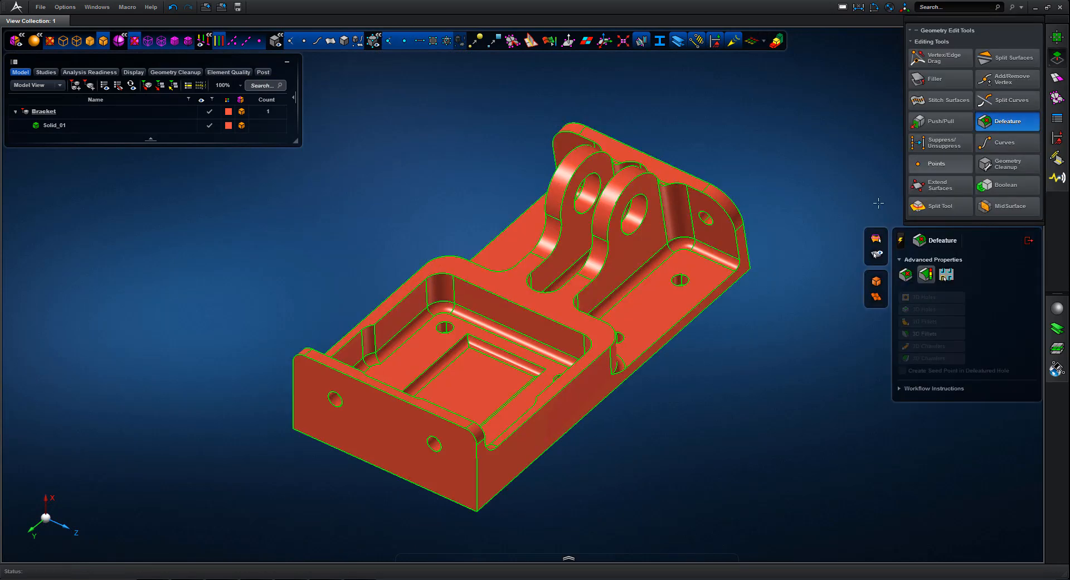
click(926, 275)
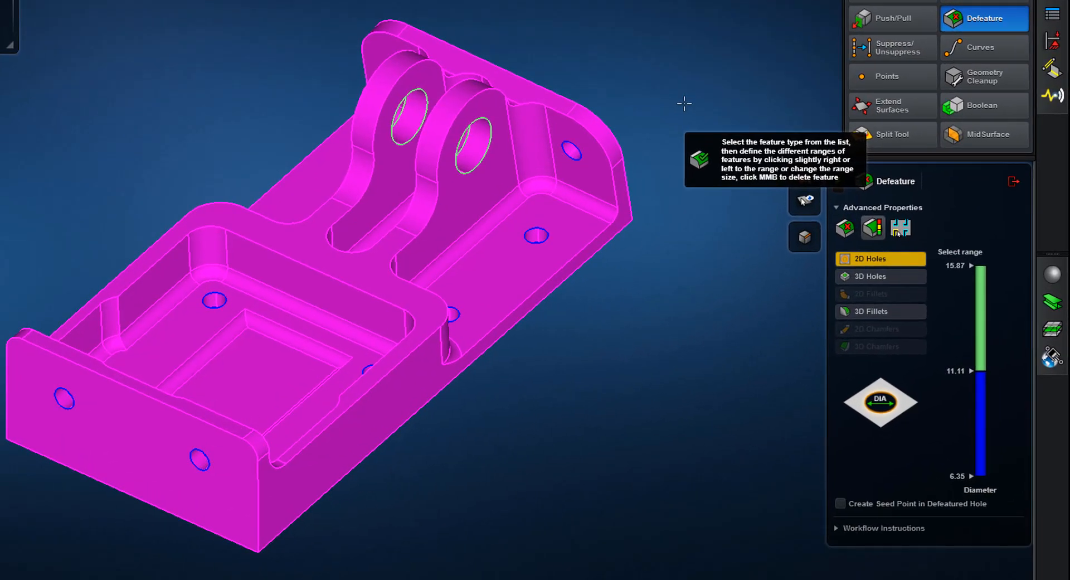
right_drag(684, 104, 664, 112)
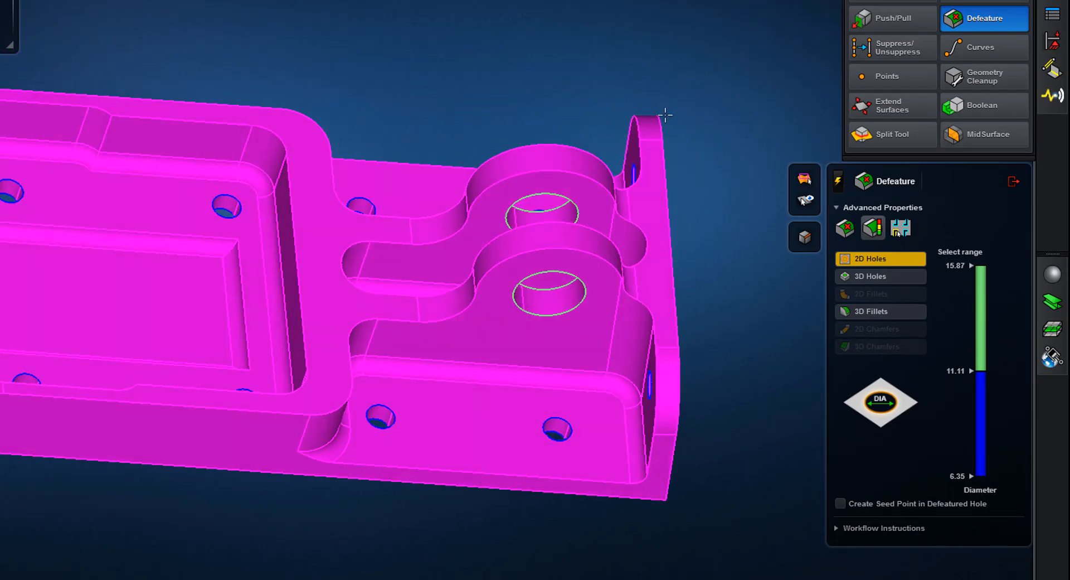
click(861, 277)
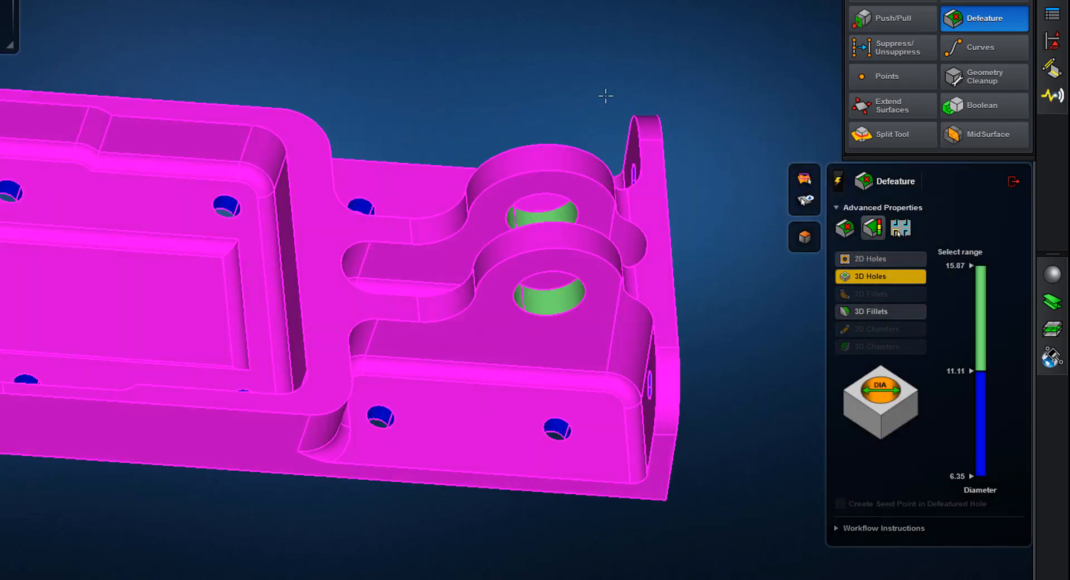
right_drag(605, 98, 574, 68)
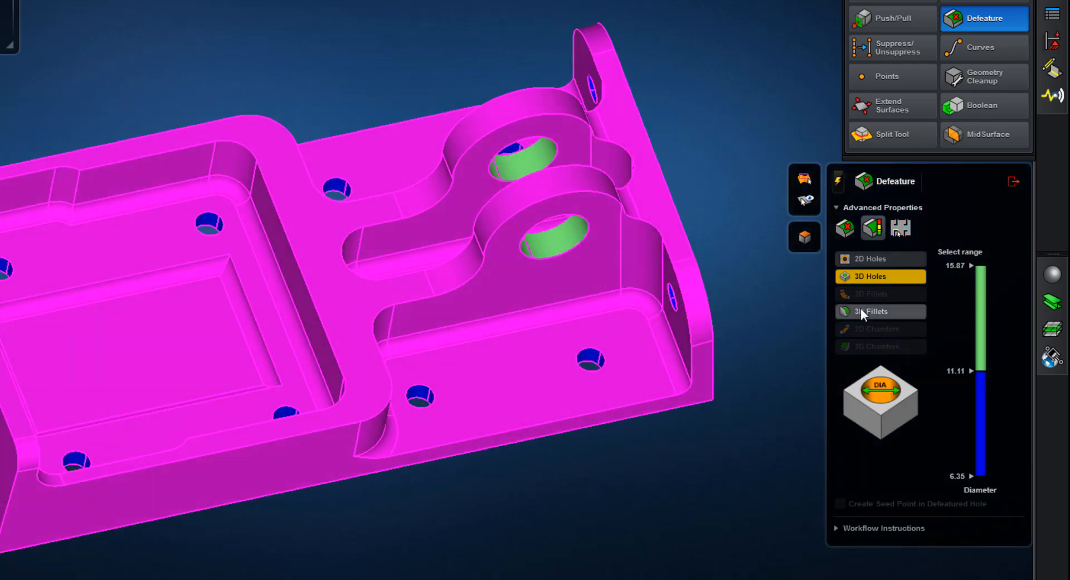
Step: Display the bracket's 3D Fillets grouped by radius and highlight the larger range, followed by the smaller one
click(860, 311)
right_drag(704, 98, 703, 77)
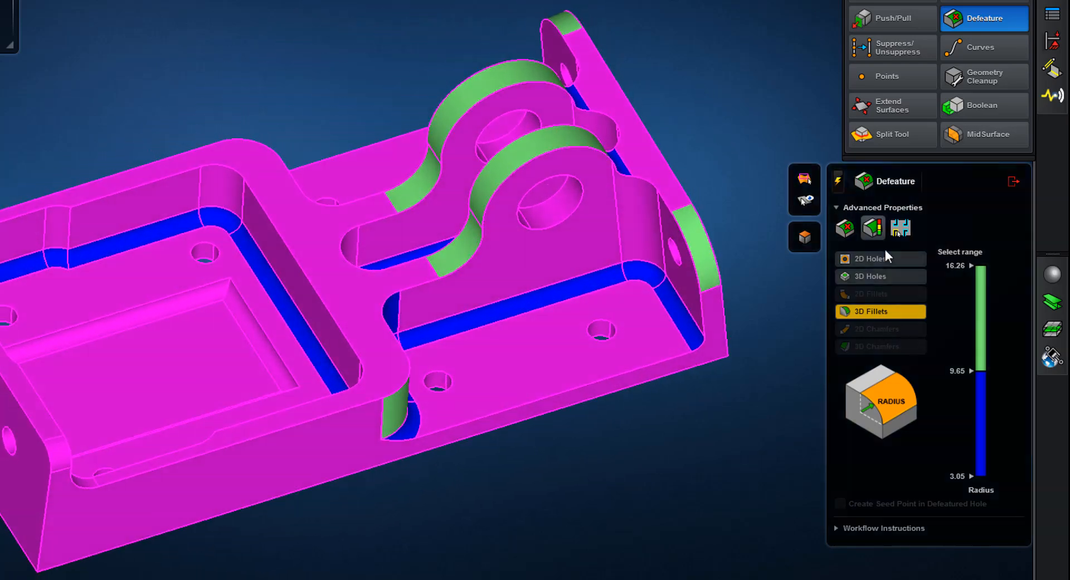
click(979, 304)
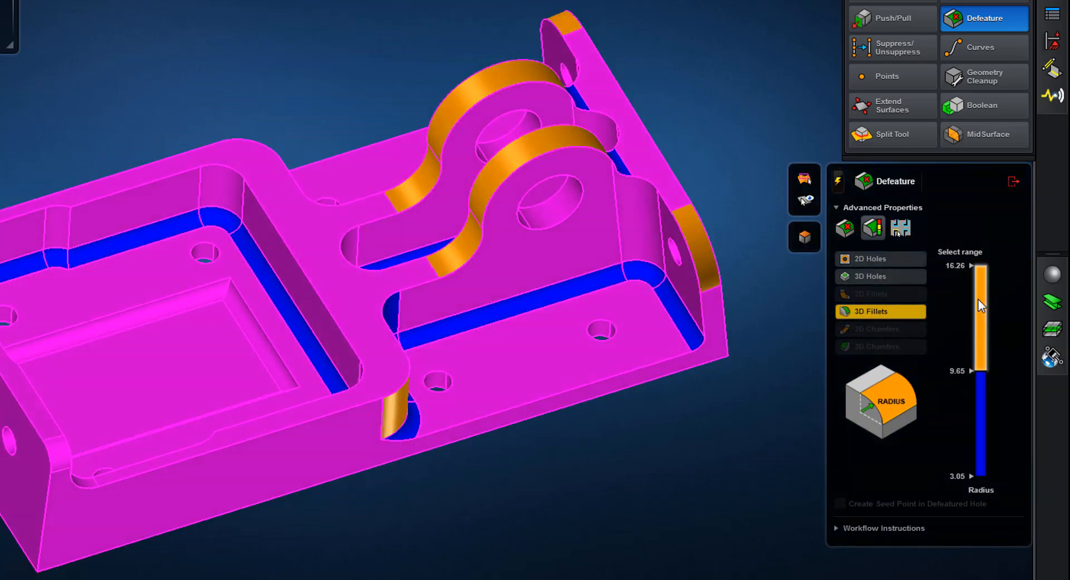
click(982, 394)
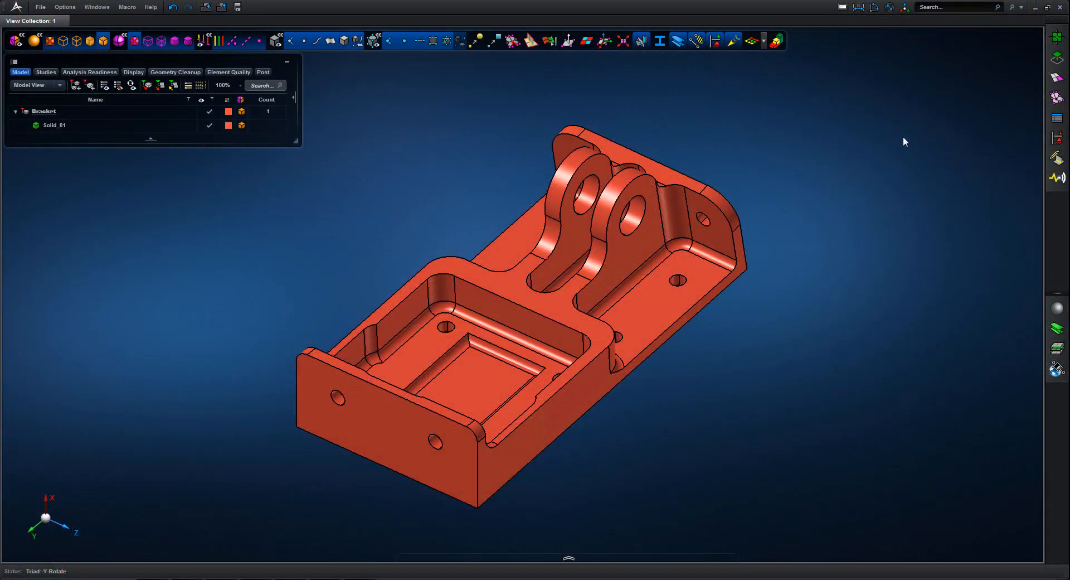
Step: Start a Solid Mesh on the bracket with the Feature Mesh option turned on
click(1055, 80)
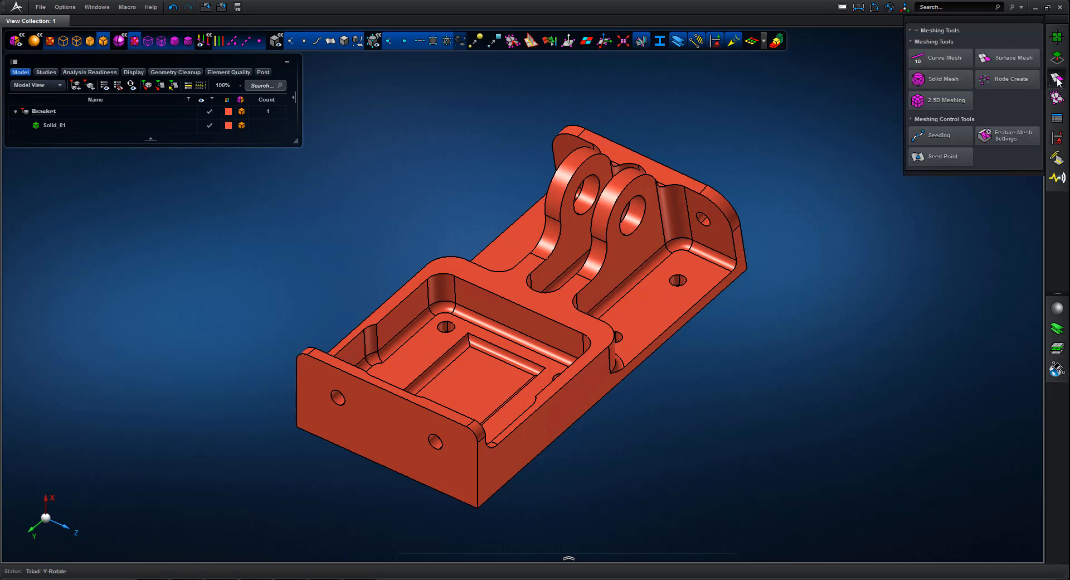
click(946, 80)
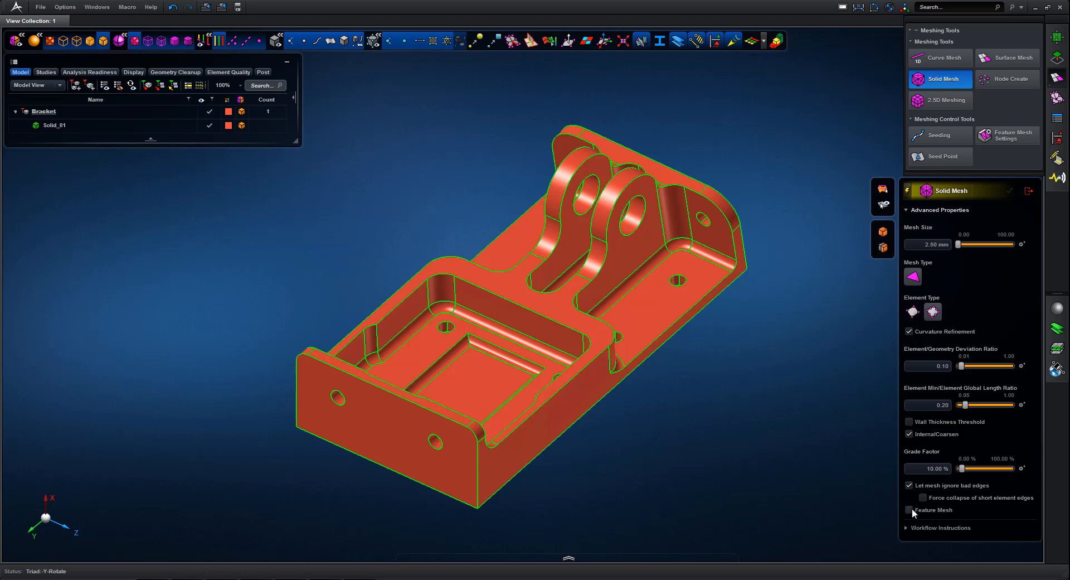
click(910, 510)
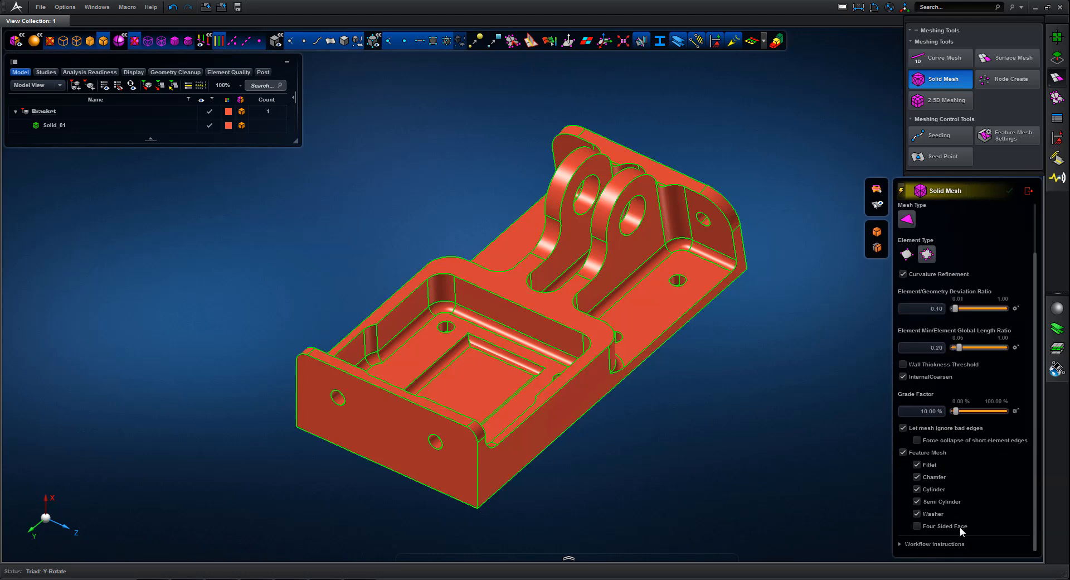
Step: Open the Feature Mesh Settings and review the fillet, chamfer, cylinder and semi-cylinder options
click(1007, 137)
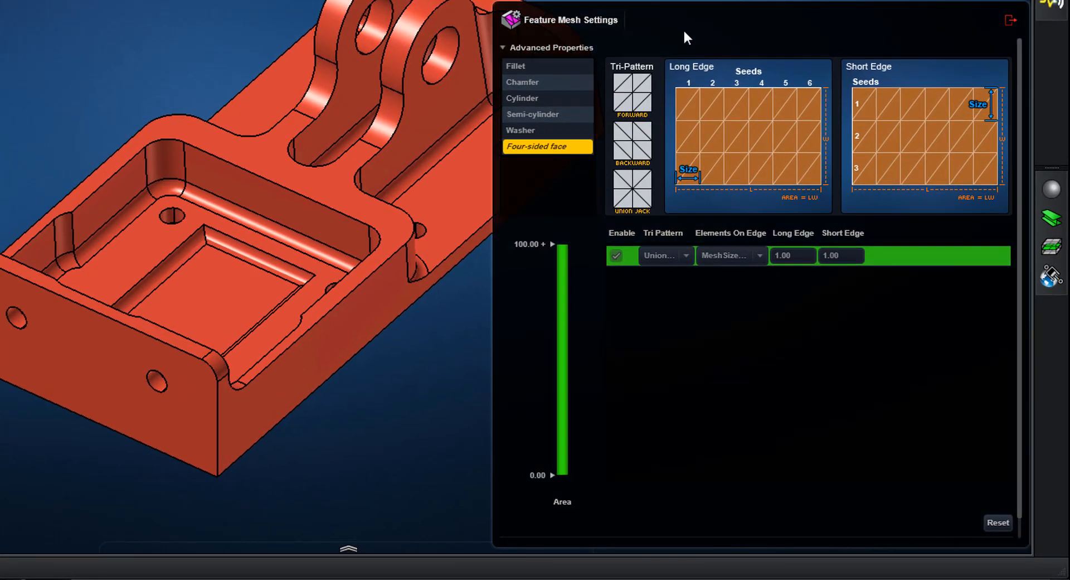
click(563, 67)
click(554, 83)
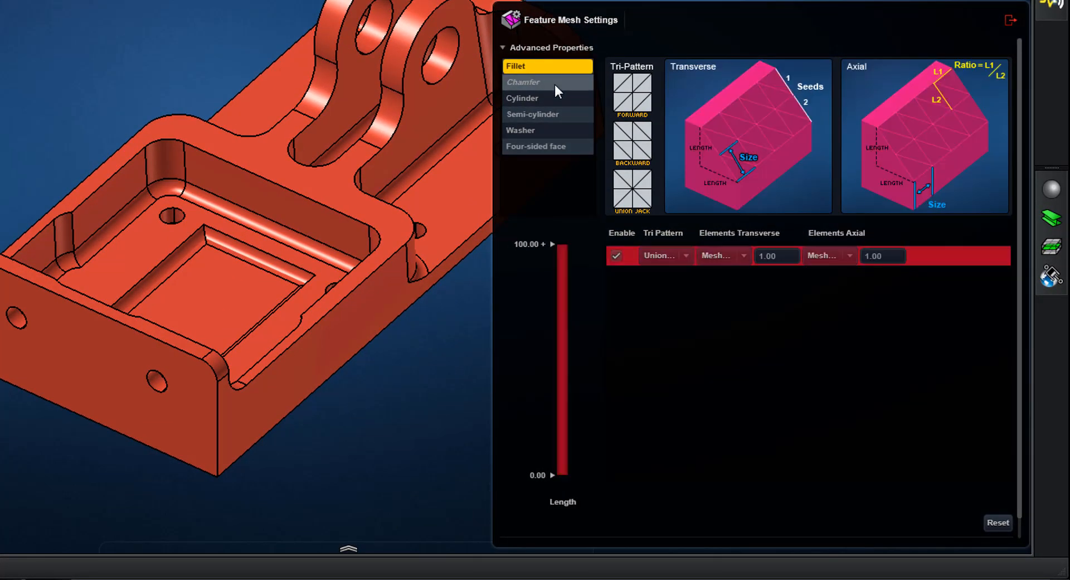
click(554, 99)
click(553, 114)
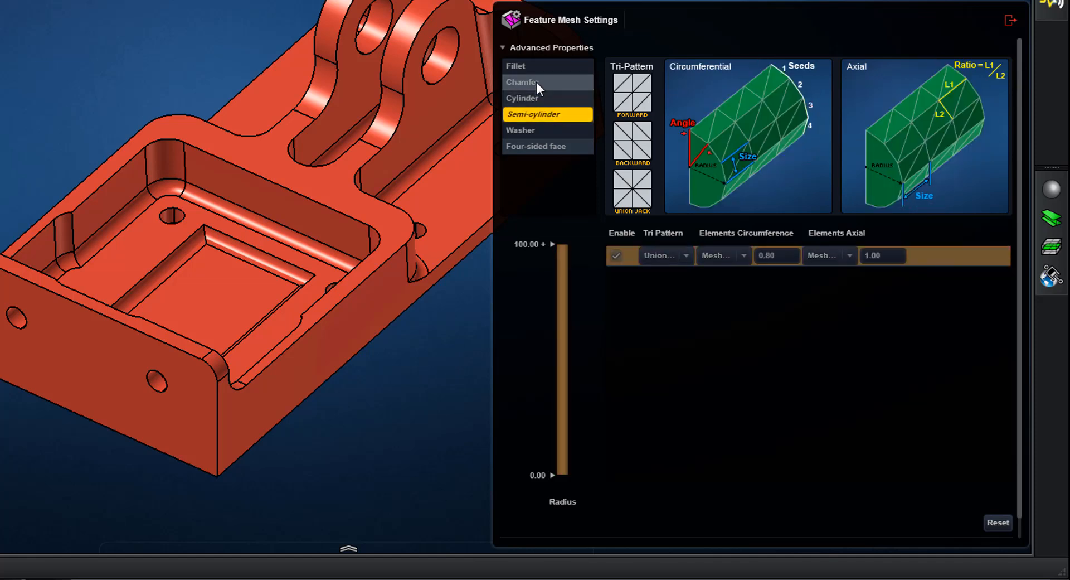
Step: Split the fillet radius range in the feature mesh settings at 4.00
click(531, 64)
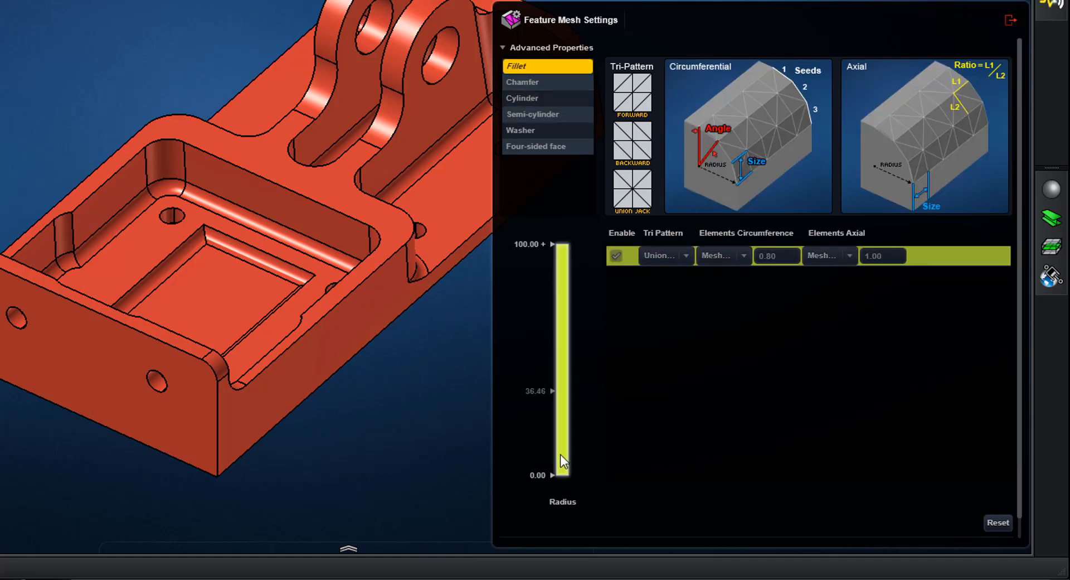
click(554, 436)
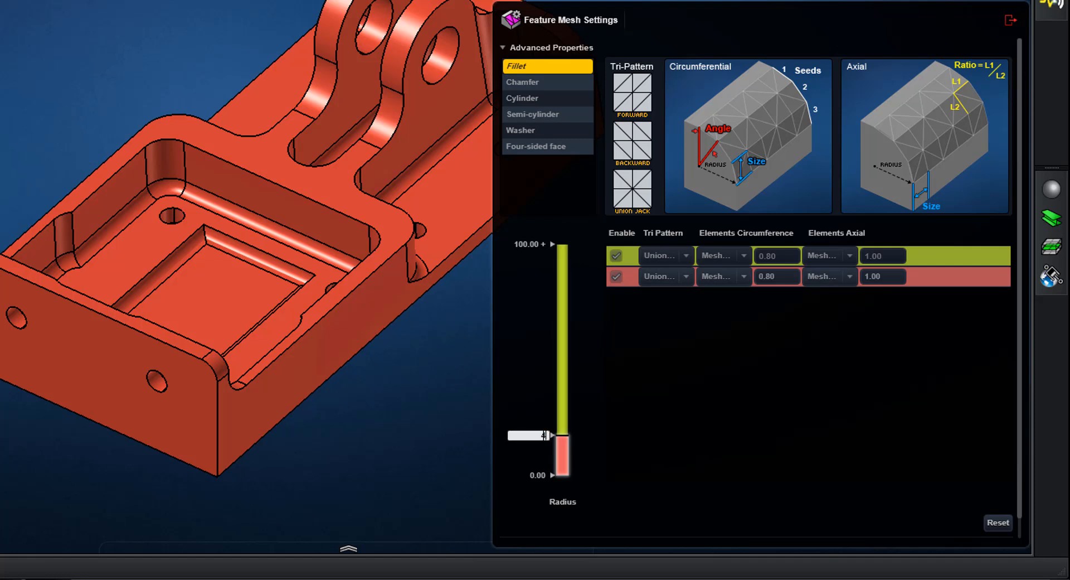
text(4)
key(Return)
Step: For fillets up to radius 4.00, set circumferential elements by Angle to 22.50° and axial elements by Ratio
click(743, 276)
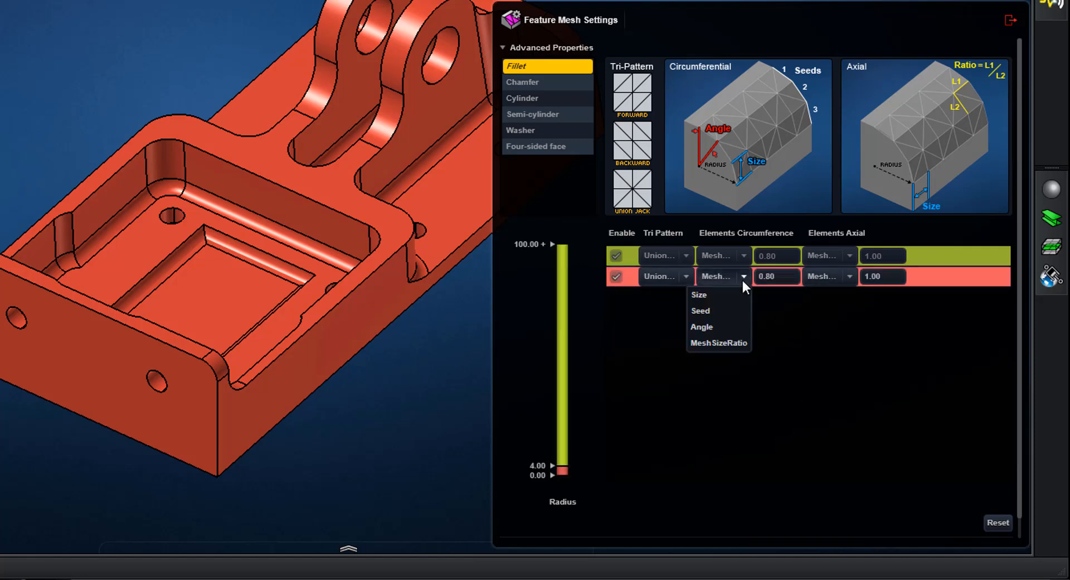
click(715, 329)
click(778, 277)
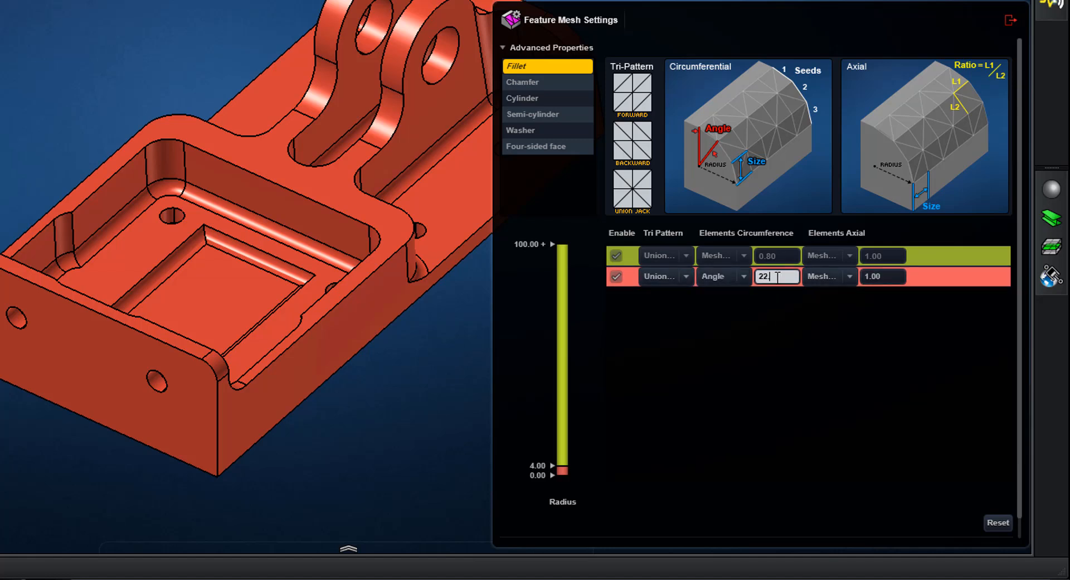
click(848, 276)
click(817, 305)
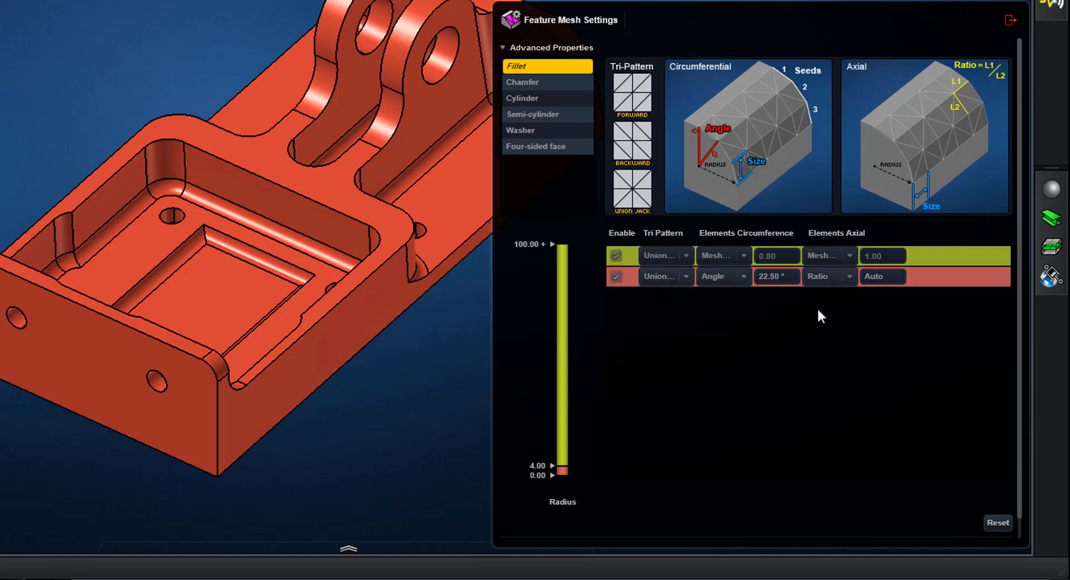
Step: Split the washer radius range in the feature mesh settings at 4.00
click(530, 130)
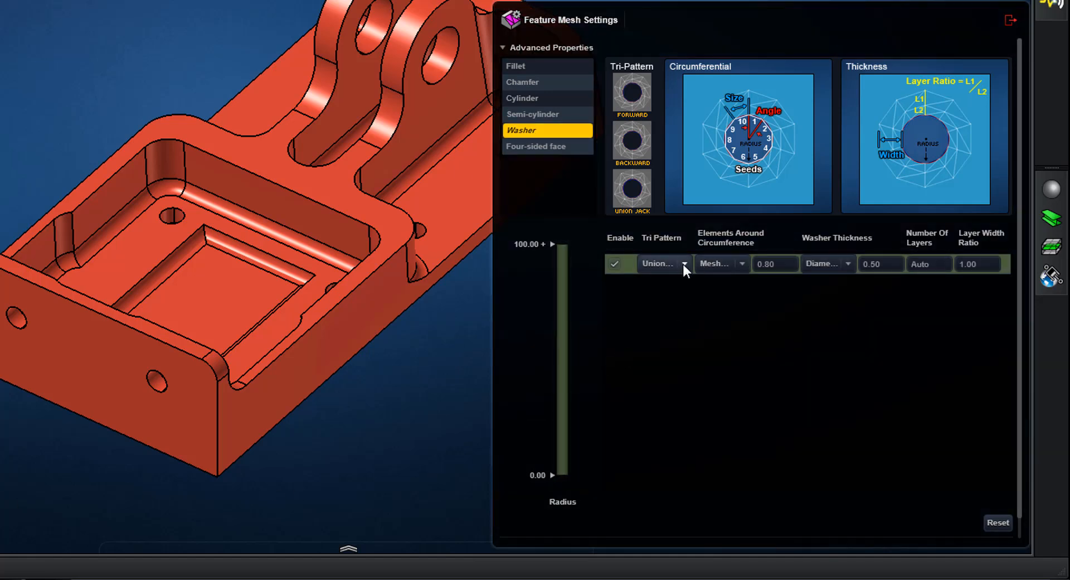
click(557, 386)
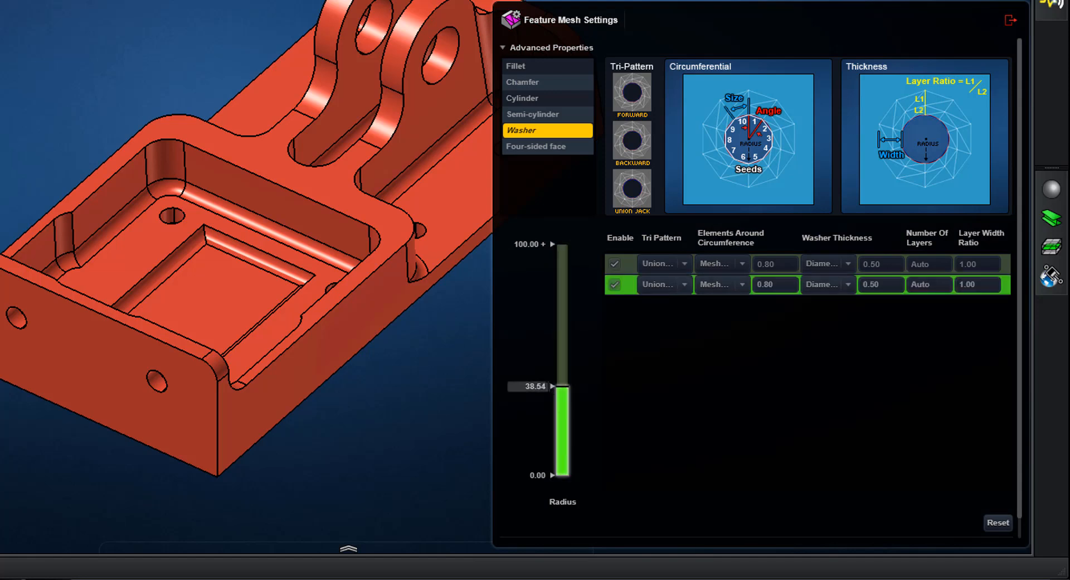
click(548, 386)
text(4)
key(Return)
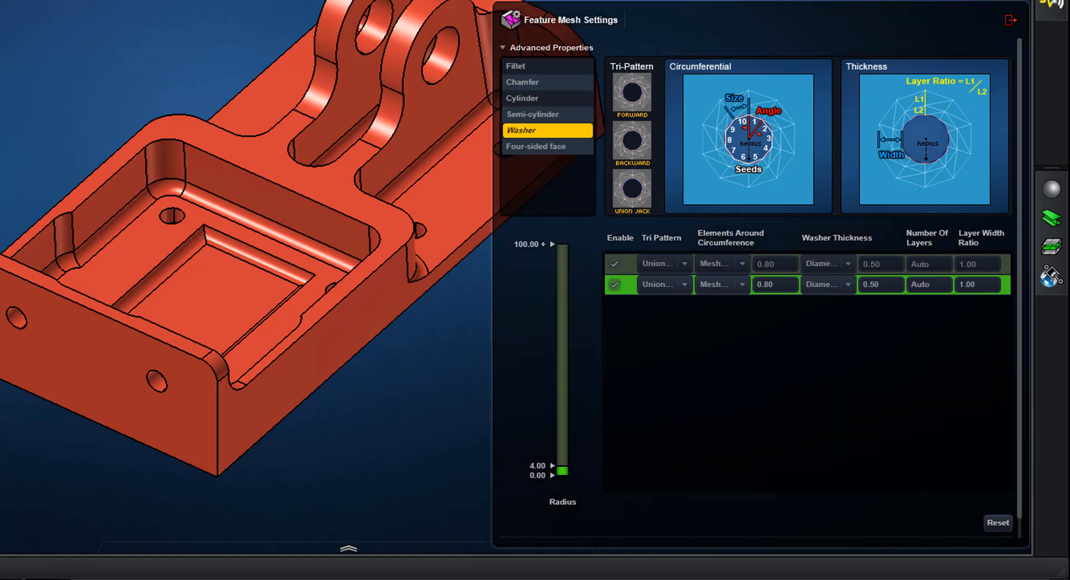
Step: For washers up to radius 4.00, set the elements around the circumference by Angle to 15°
click(744, 285)
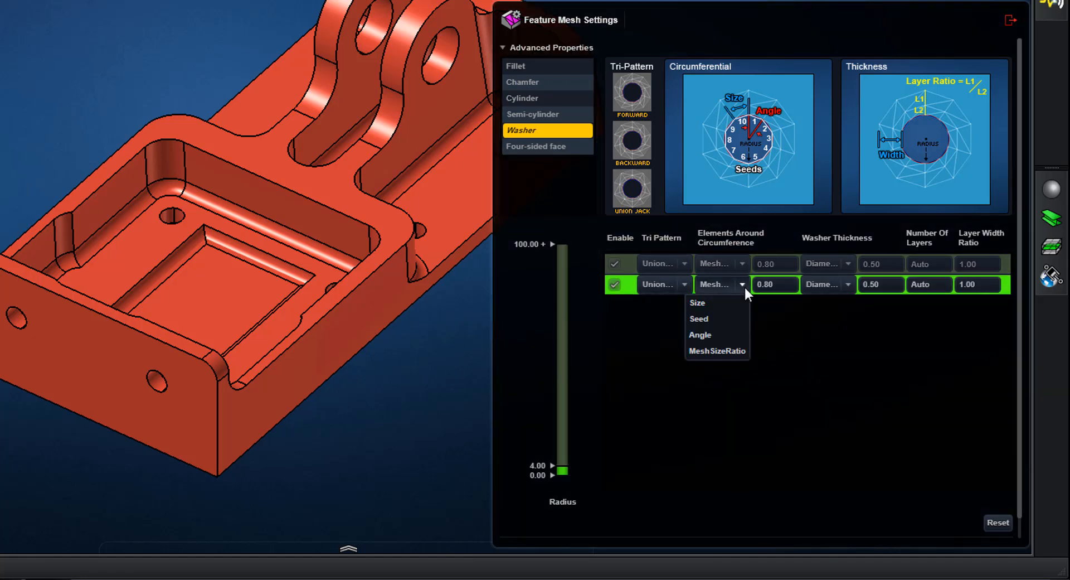
click(699, 334)
click(768, 284)
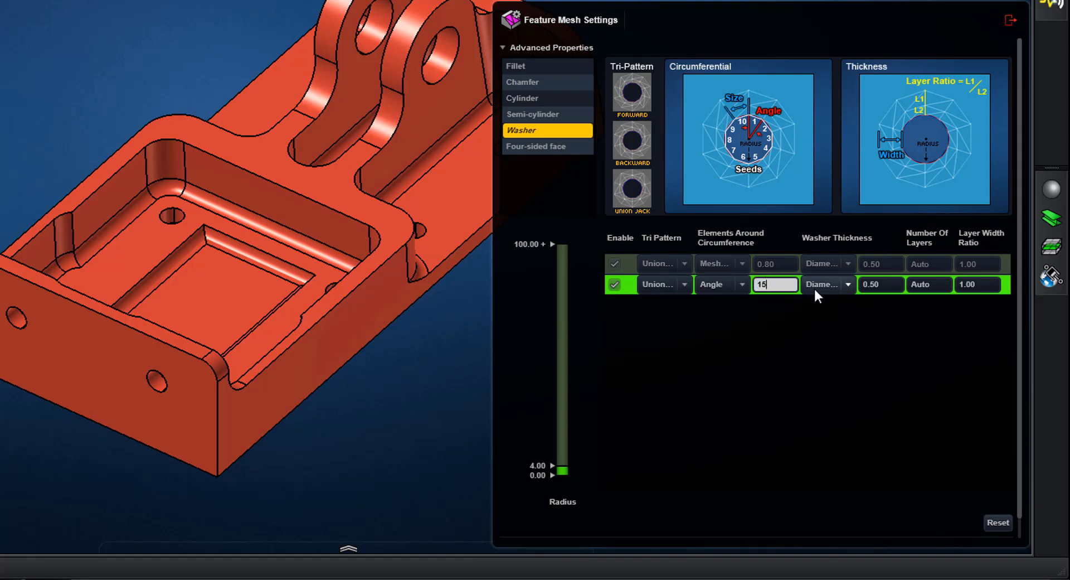
Step: For the same washer range, define the thickness by Width as 2.5 mm and set the number of layers to 2
click(847, 284)
click(828, 301)
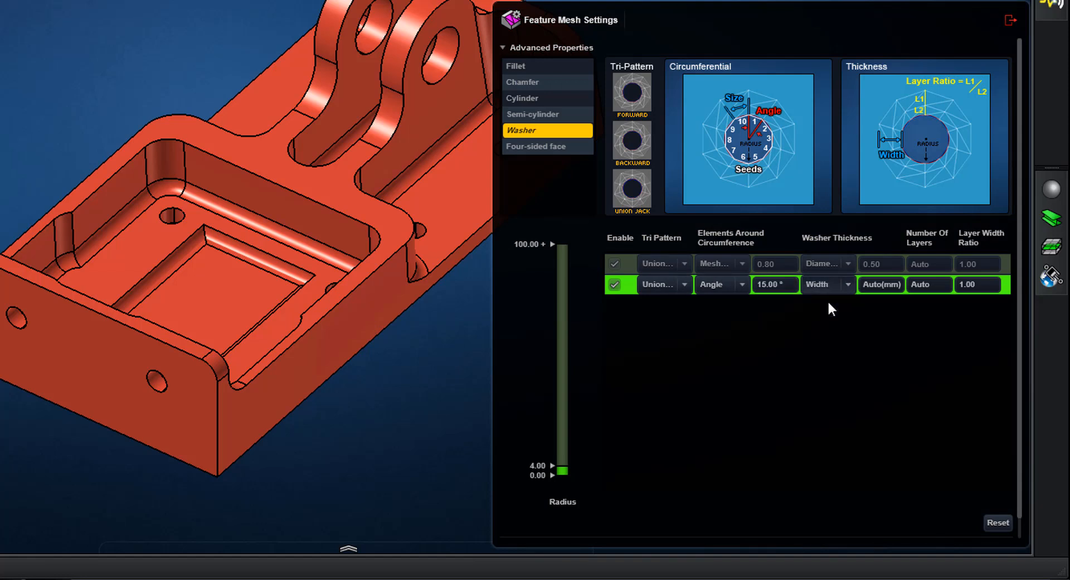
click(887, 284)
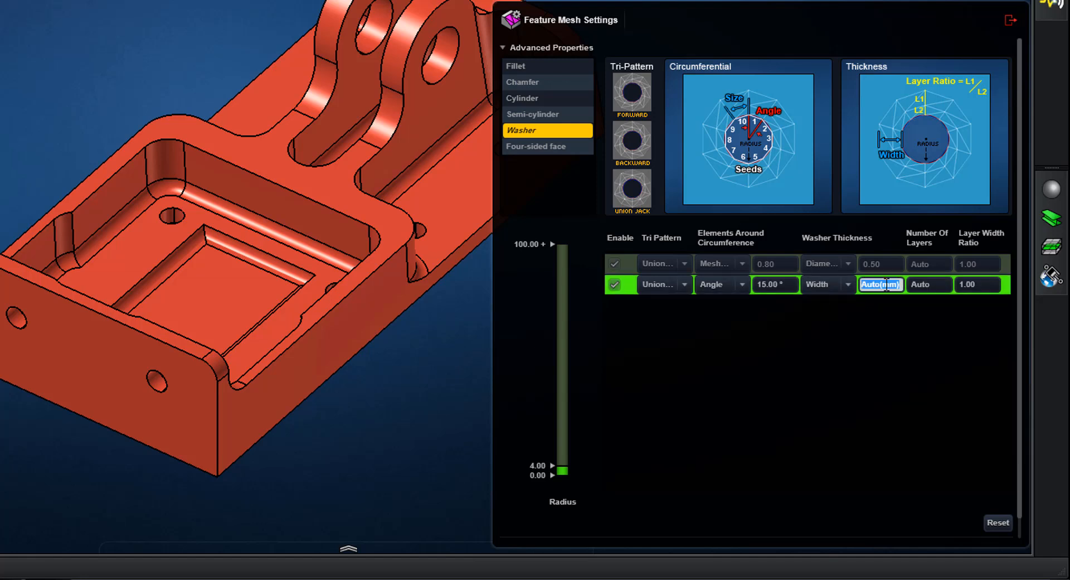
text(2.5)
click(945, 285)
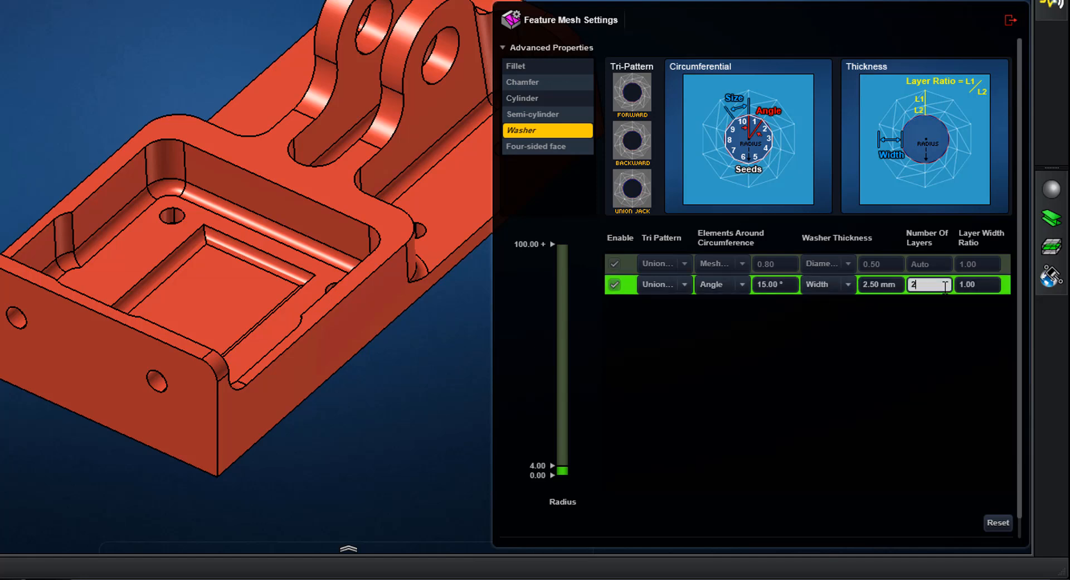
key(Return)
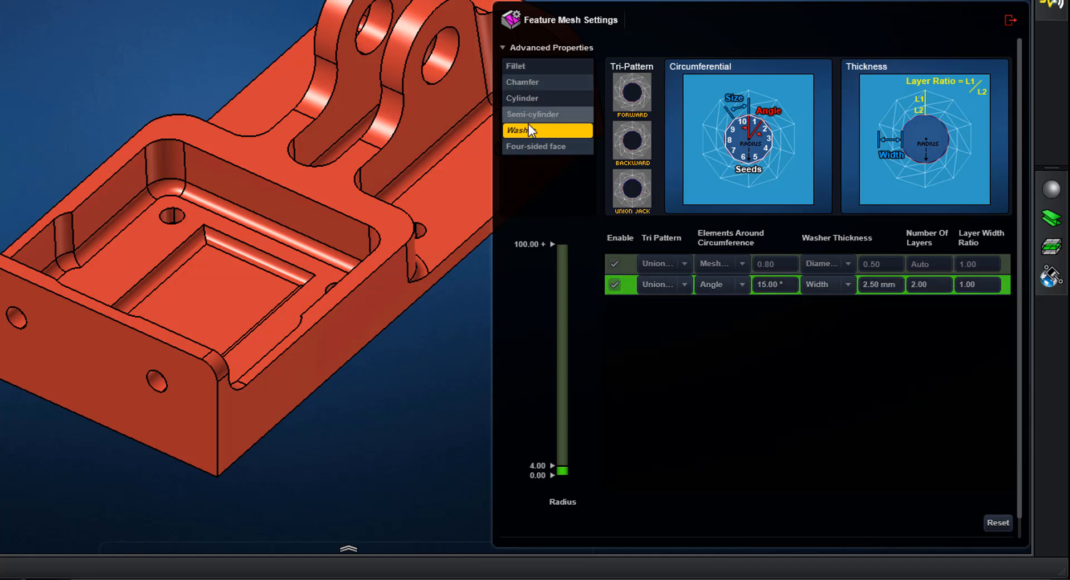
Step: Close the feature mesh settings and solid-mesh the bracket body with the Fillet and Washer feature meshes enabled
click(1009, 20)
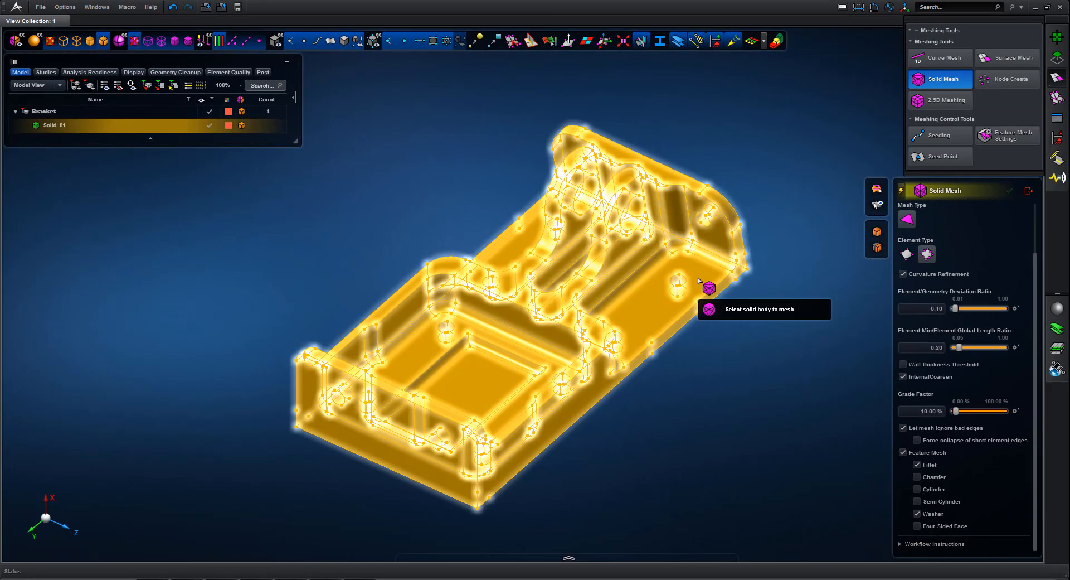
click(683, 290)
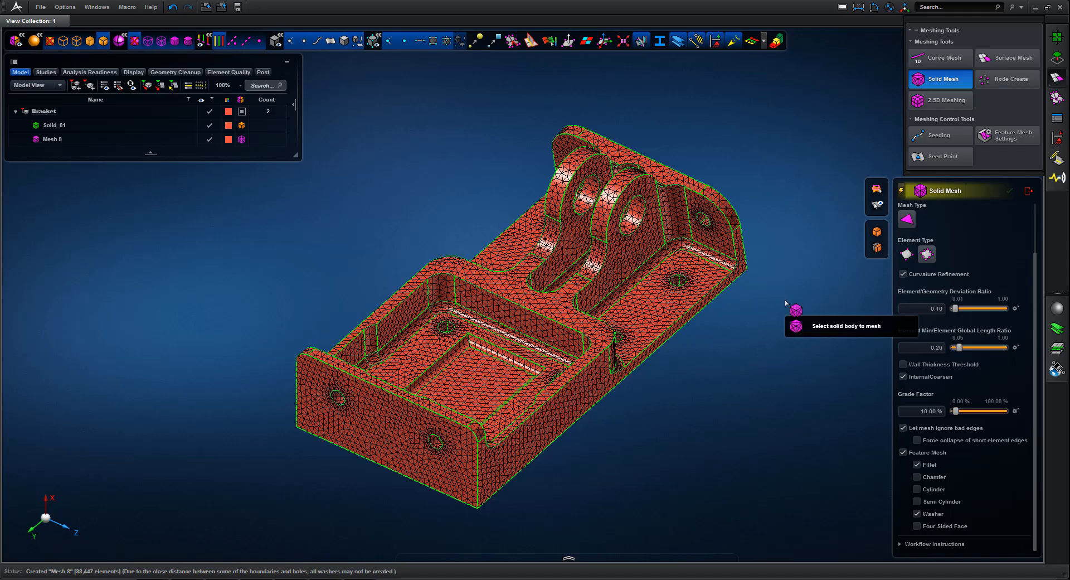
scroll(778, 346, up, 5)
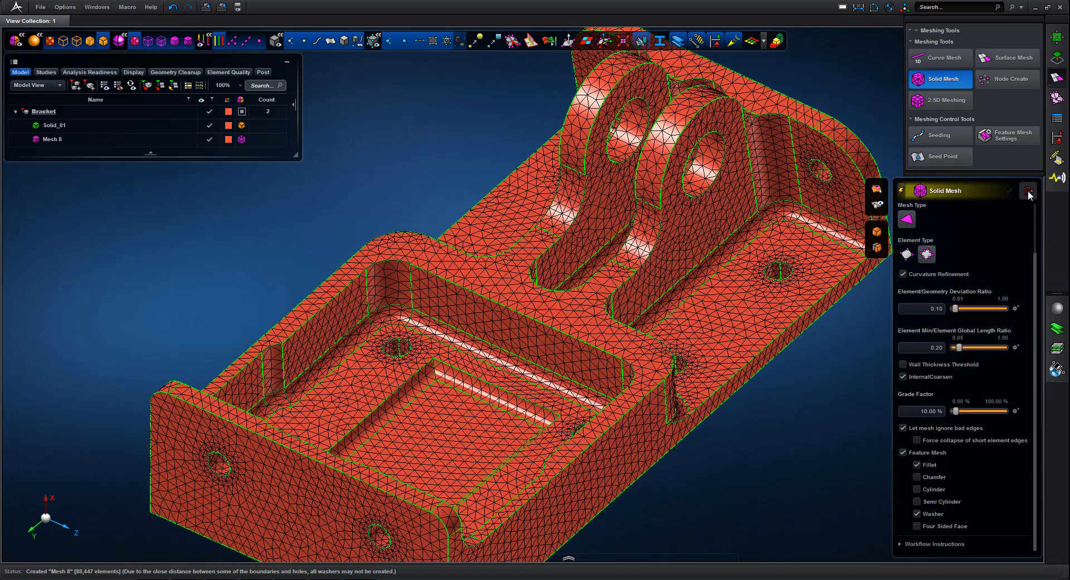
click(1029, 193)
Step: Inspect the new mesh around the bracket's fillets, lugs and bolt holes
scroll(798, 259, up, 6)
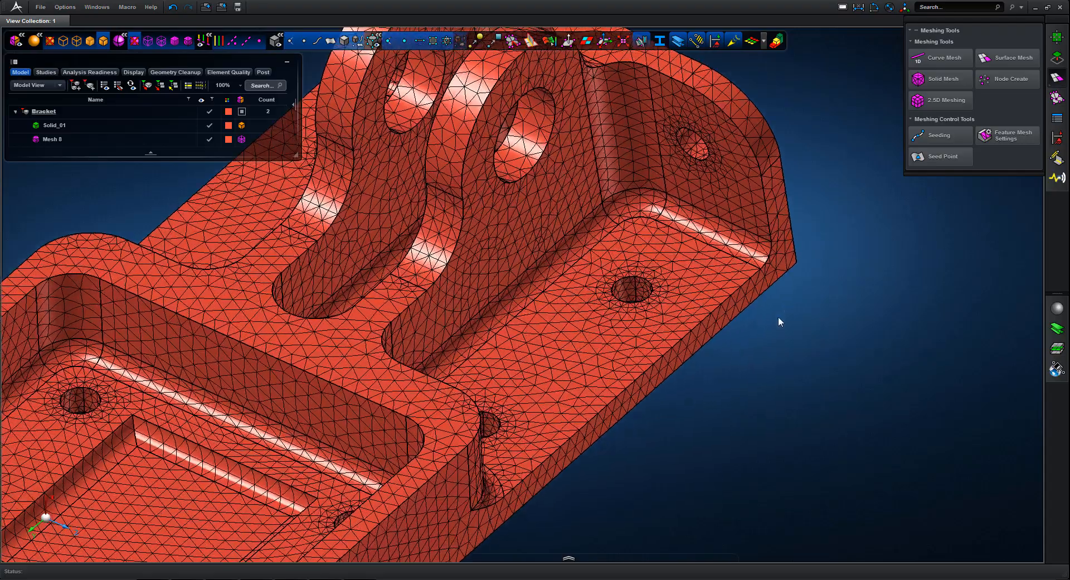
scroll(798, 329, up, 3)
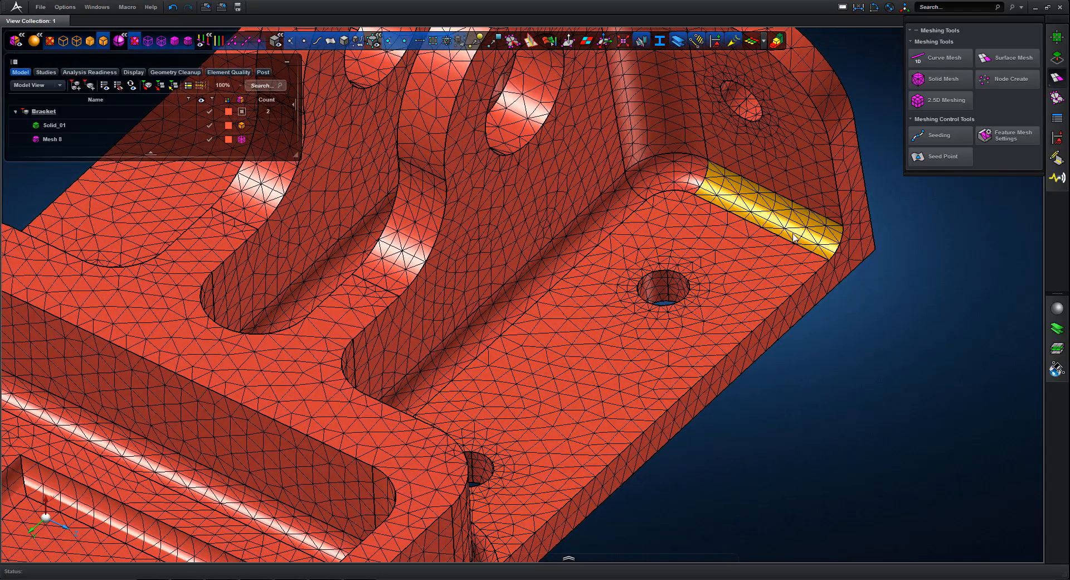
scroll(892, 357, down, 4)
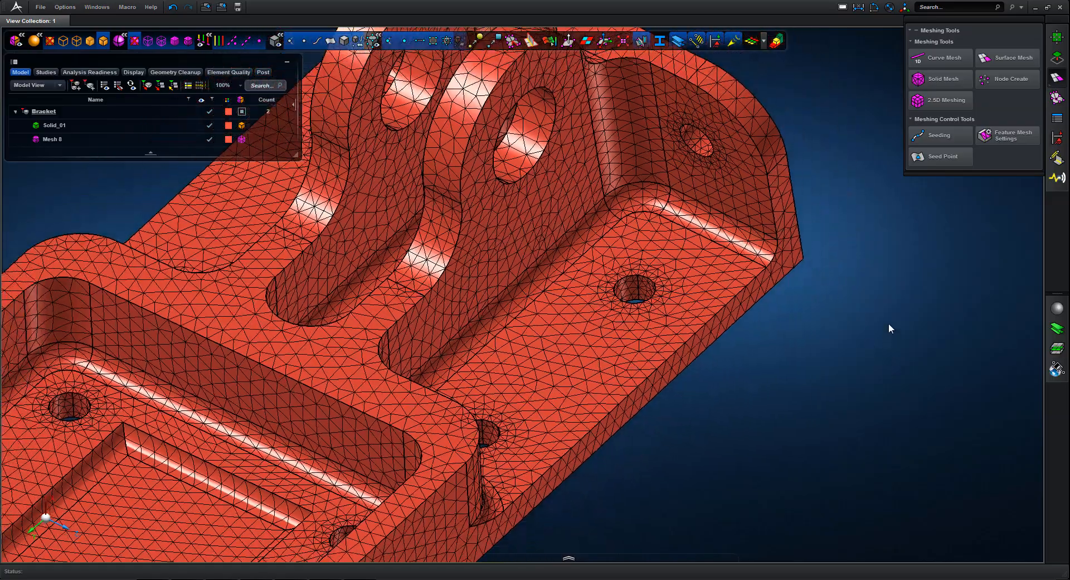
middle_drag(880, 298, 924, 389)
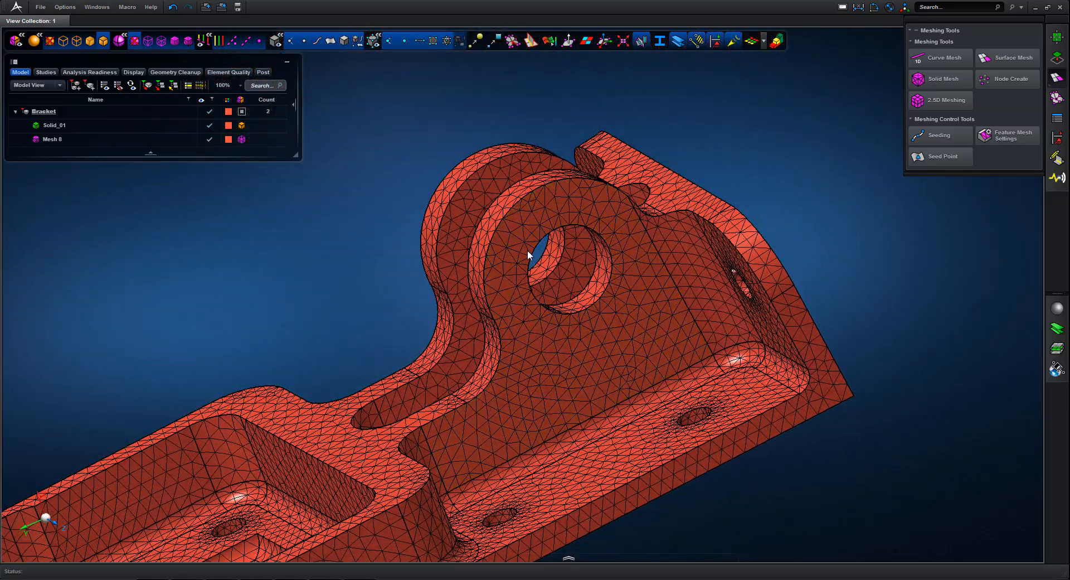
middle_drag(564, 303, 688, 204)
scroll(695, 236, up, 2)
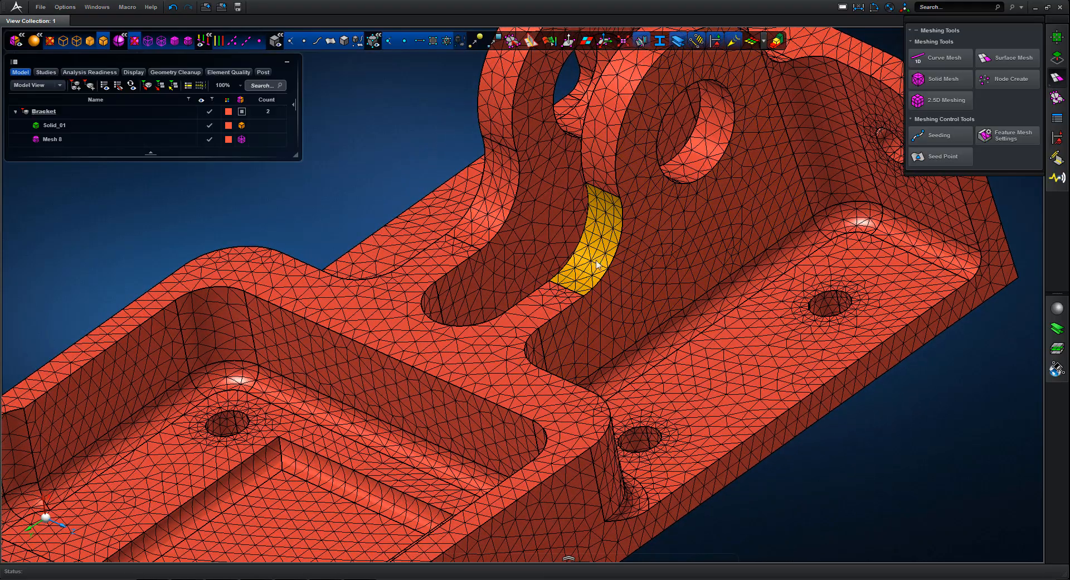
scroll(905, 416, down, 5)
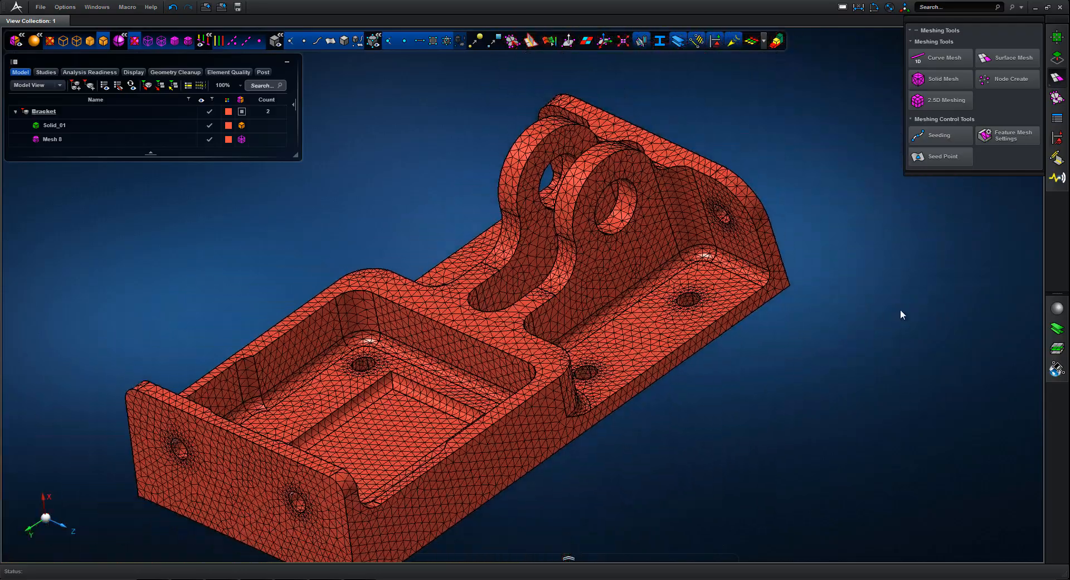
Step: Display the Aspect Ratio element quality of the mesh and examine the elements on the end pocket's fillet up close
click(550, 41)
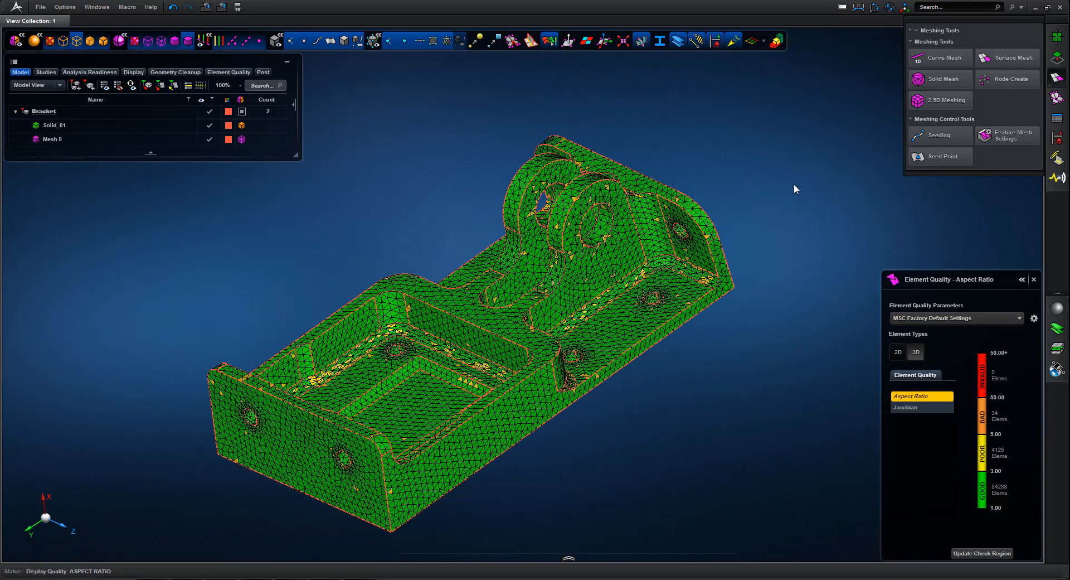
mouse_move(795, 189)
middle_down()
mouse_move(762, 182)
mouse_move(730, 201)
mouse_move(783, 194)
mouse_move(805, 220)
mouse_move(908, 205)
mouse_move(797, 225)
mouse_move(781, 199)
mouse_move(792, 196)
middle_up()
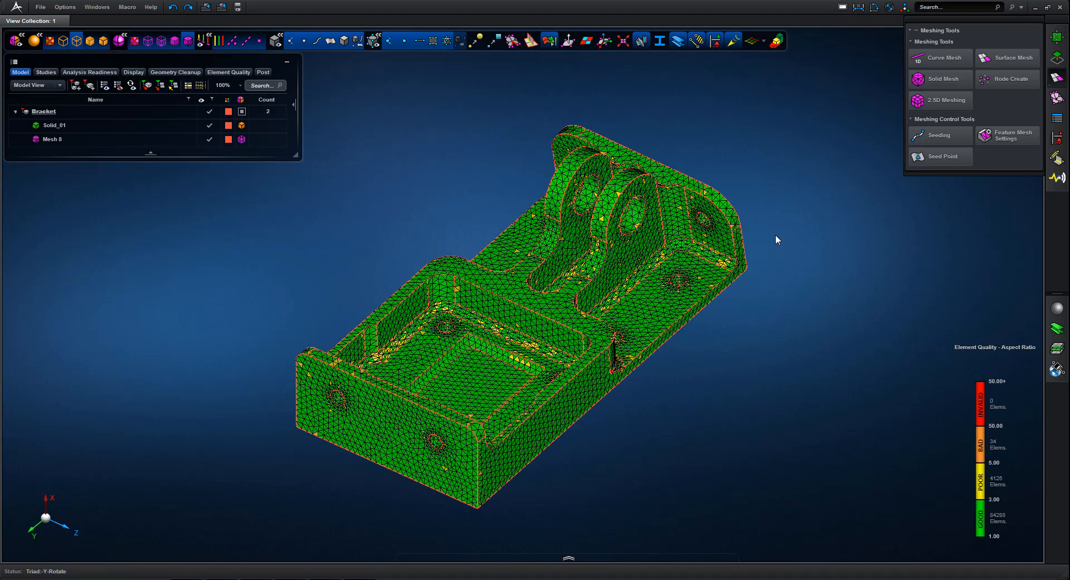
drag(773, 234, 692, 299)
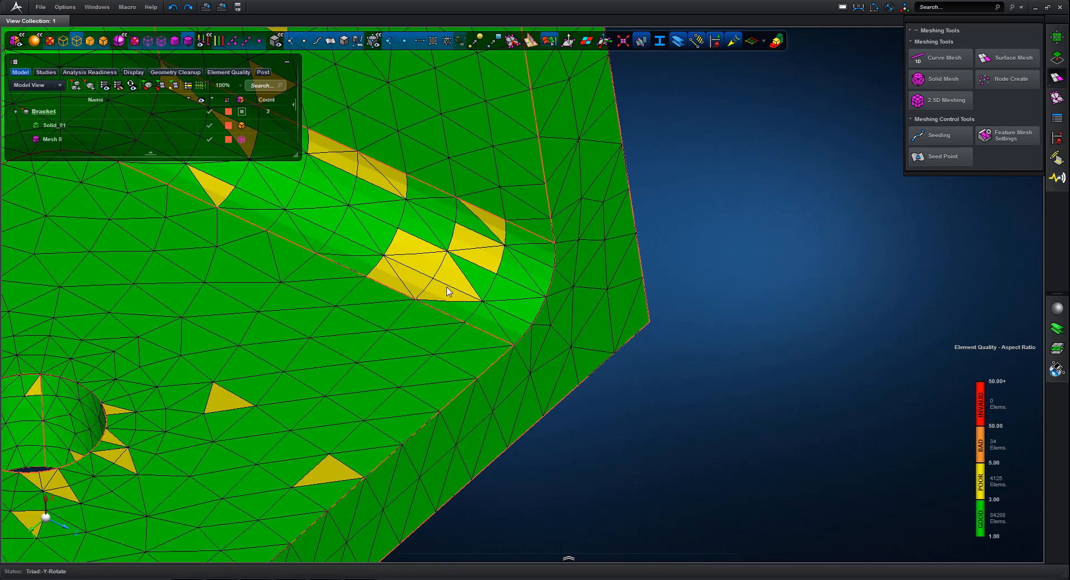
middle_drag(736, 285, 922, 293)
scroll(858, 307, down, 2)
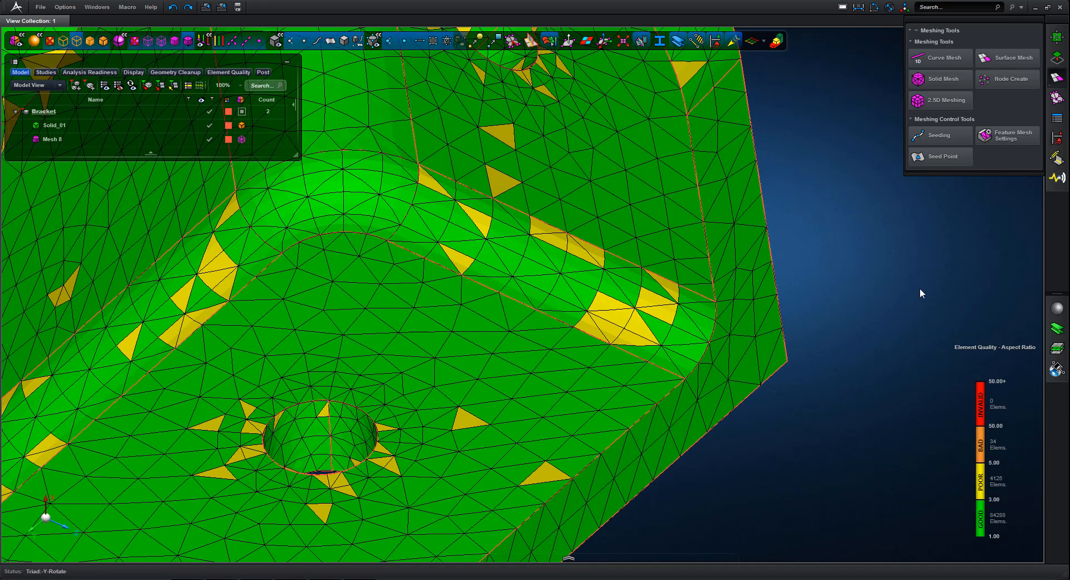
Step: Seed the upper edge of the end pocket's straight fillet with a control point size of 1.00 mm
click(937, 136)
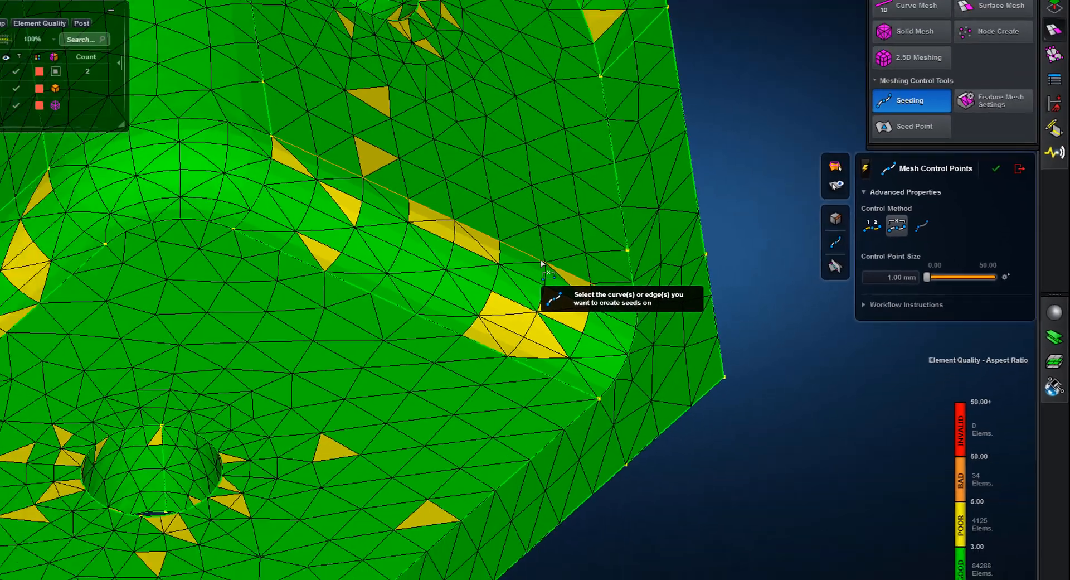
click(277, 246)
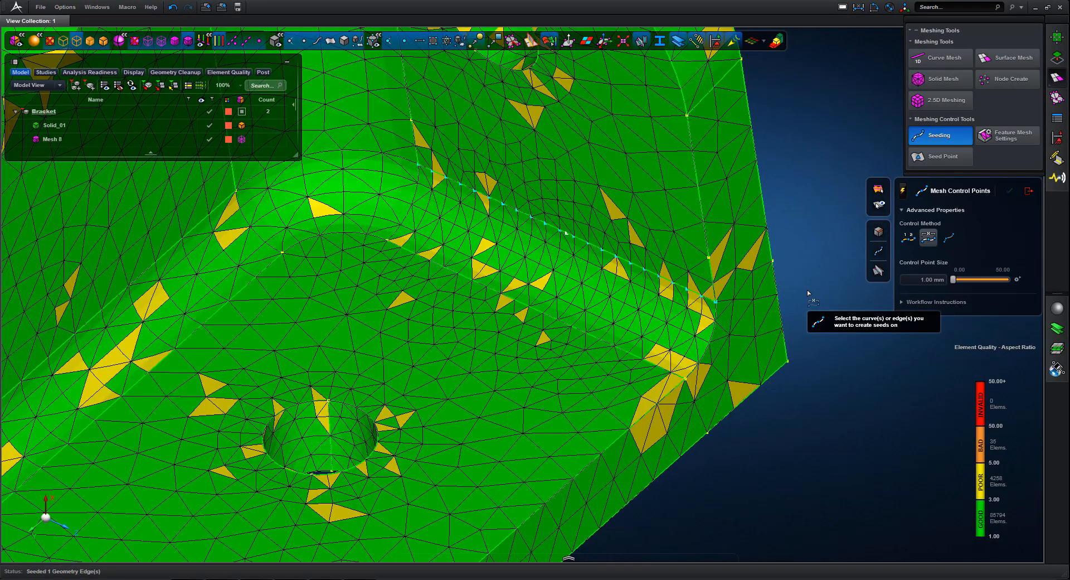
mouse_move(808, 291)
middle_down()
mouse_move(831, 294)
mouse_move(811, 293)
middle_up()
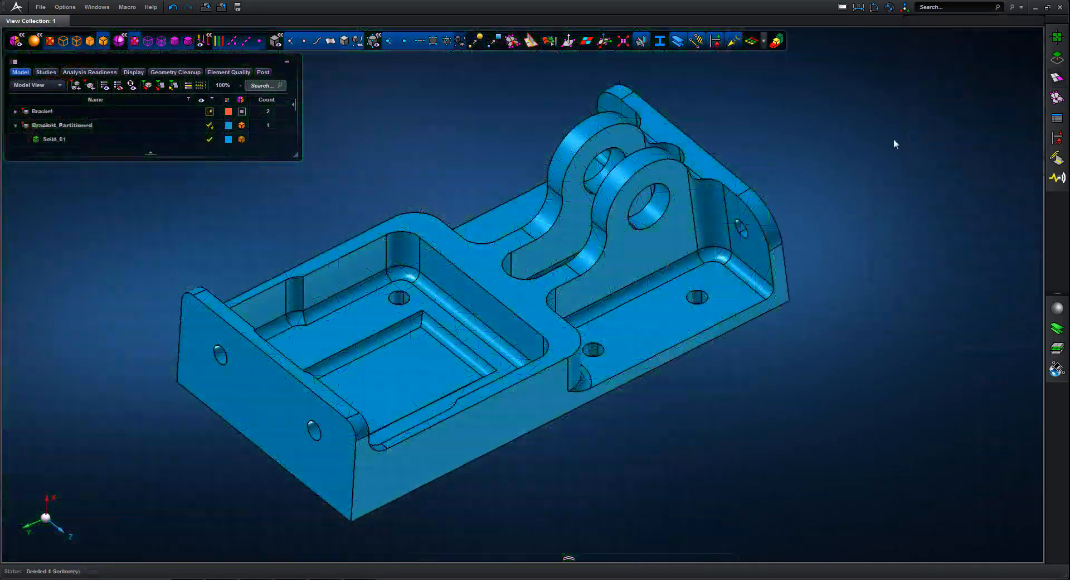
Step: Sketch a filled 120 × 70 mm two-point rectangle across the Bracket_Partitioned cross-section
click(1058, 37)
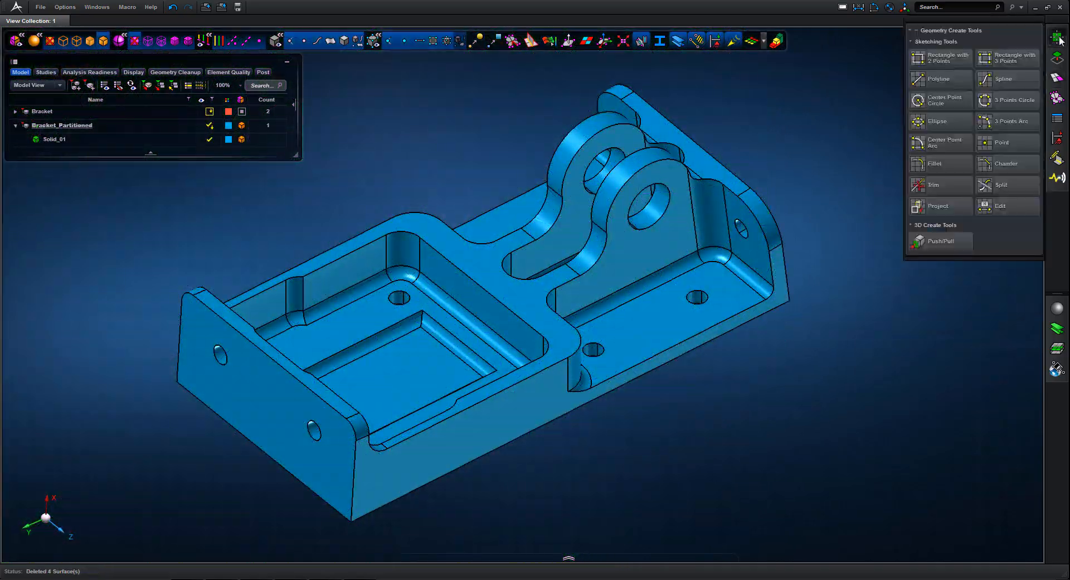
click(945, 58)
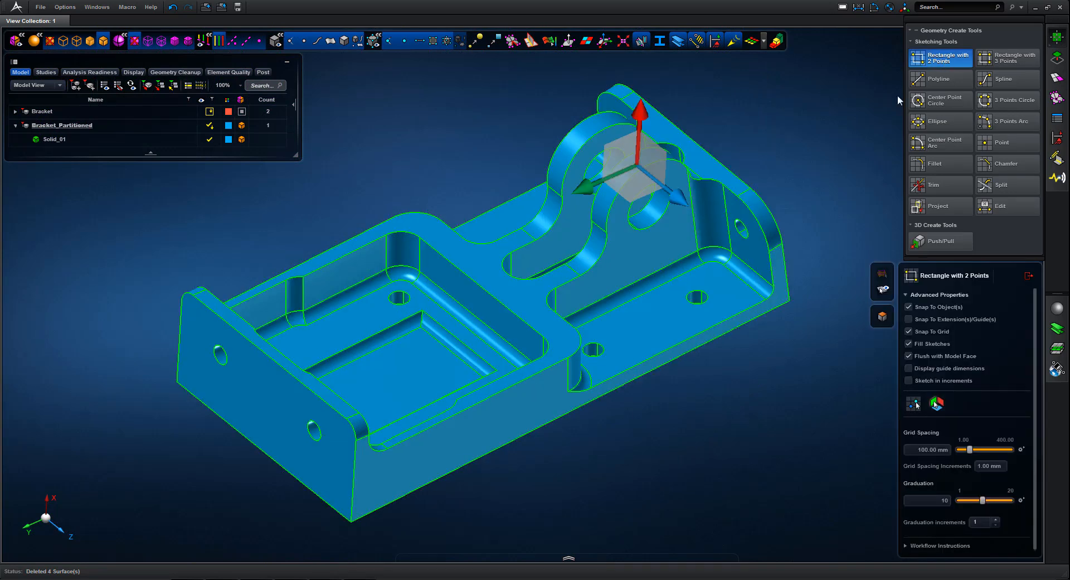
click(514, 306)
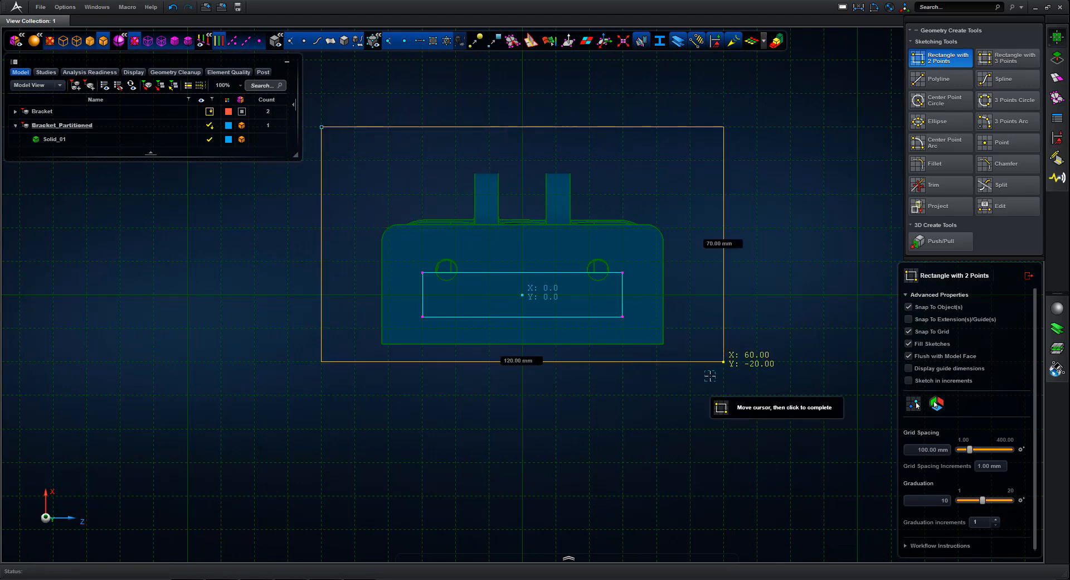
click(724, 361)
click(1028, 276)
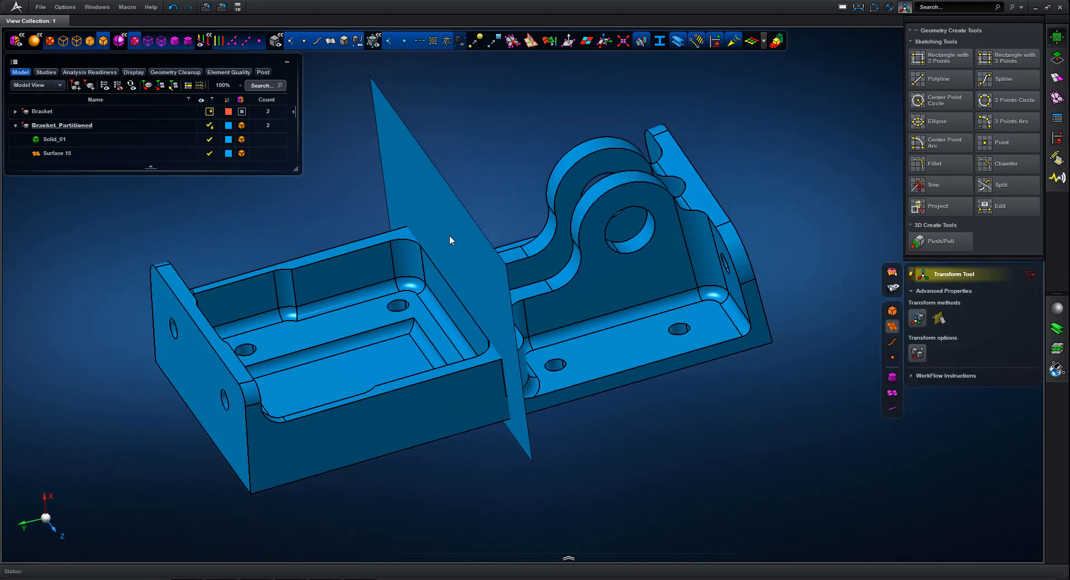
Step: Copy the rectangular surface along the bracket's length toward the lugs with the Transform Tool
click(450, 237)
middle_drag(715, 458, 703, 445)
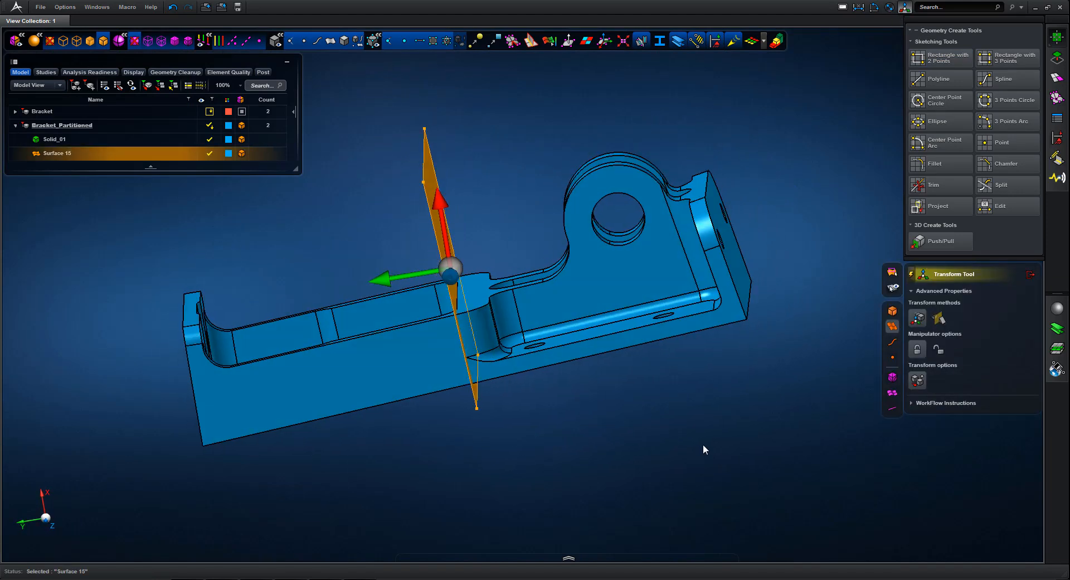
drag(395, 280, 478, 267)
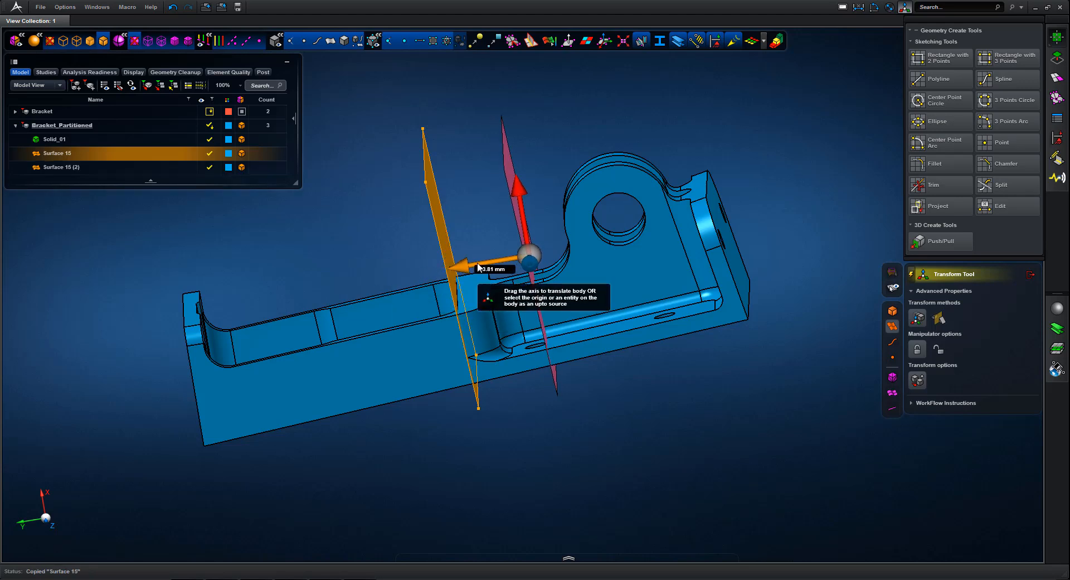
Step: Switch the transform to Move and shift the original rectangular surface past its copy into the lug area
click(917, 387)
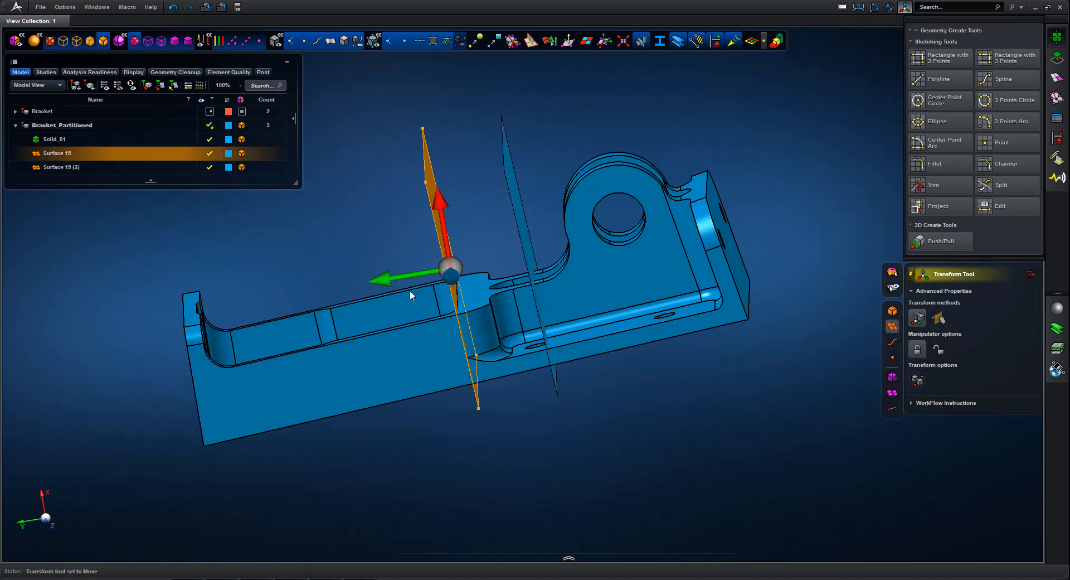
drag(409, 275, 549, 268)
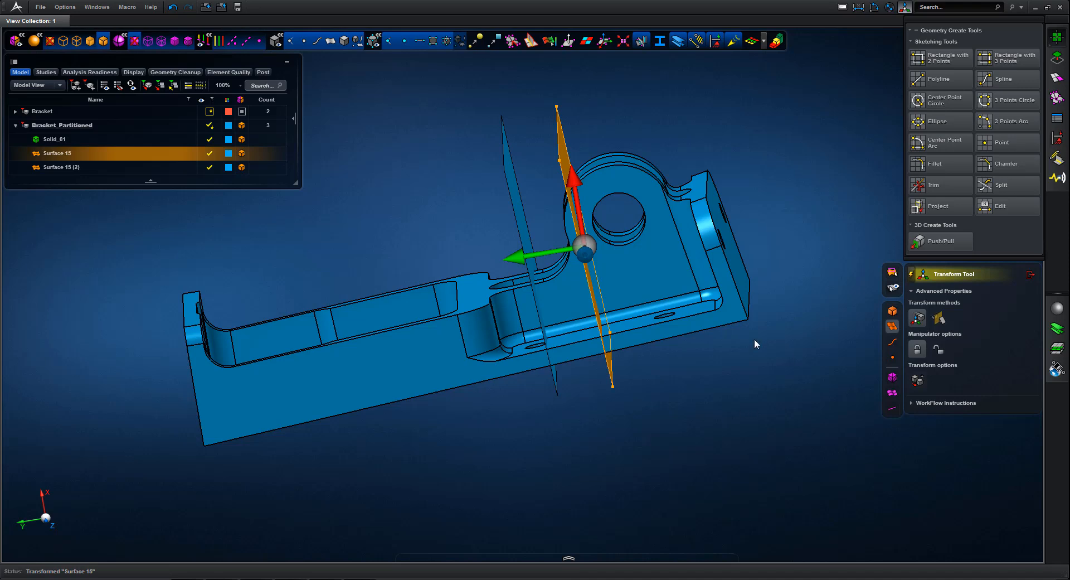
middle_drag(757, 340, 794, 322)
click(1031, 272)
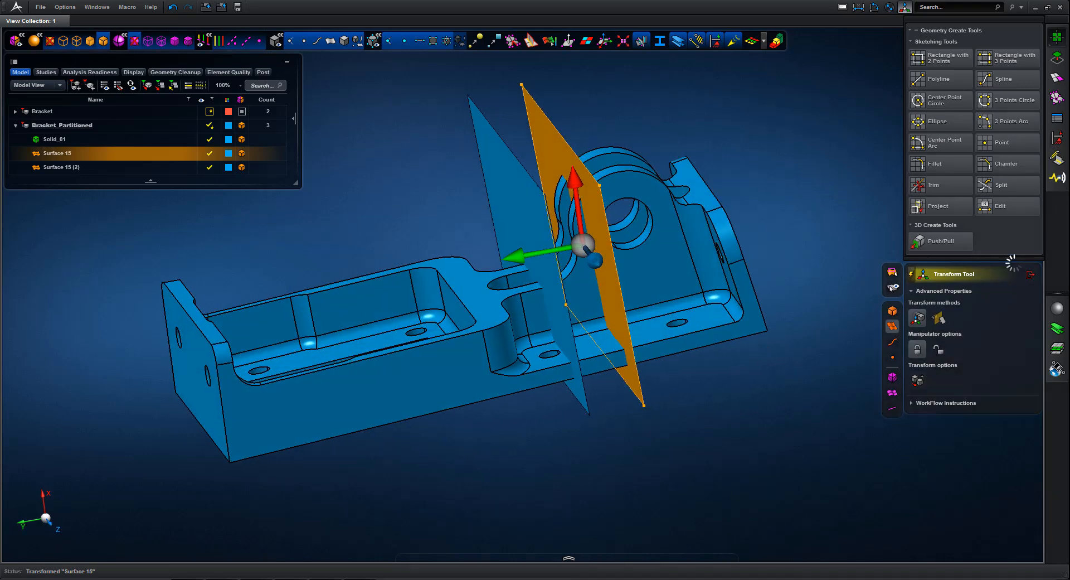
Step: Sketch a filled 130 × 200 mm two-point rectangle on the base flange's upper face, enclosing the whole bracket outline
click(951, 58)
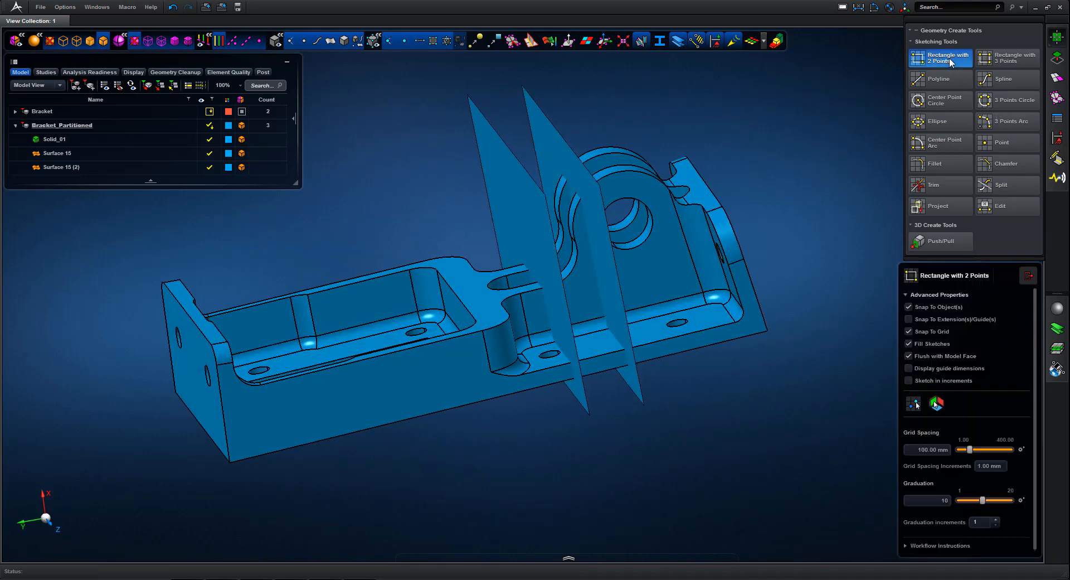
click(714, 319)
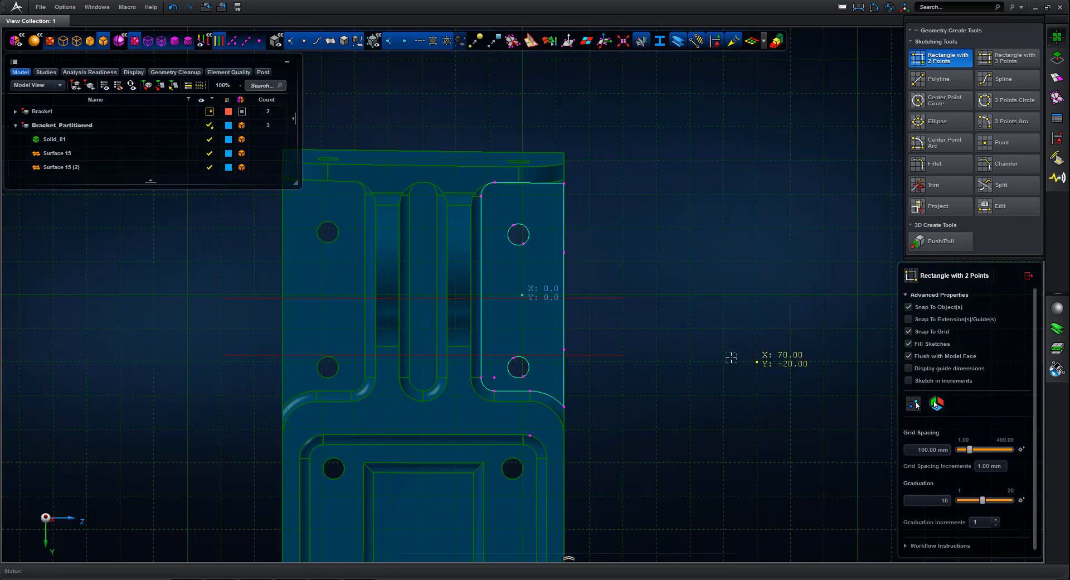
scroll(745, 308, down, 5)
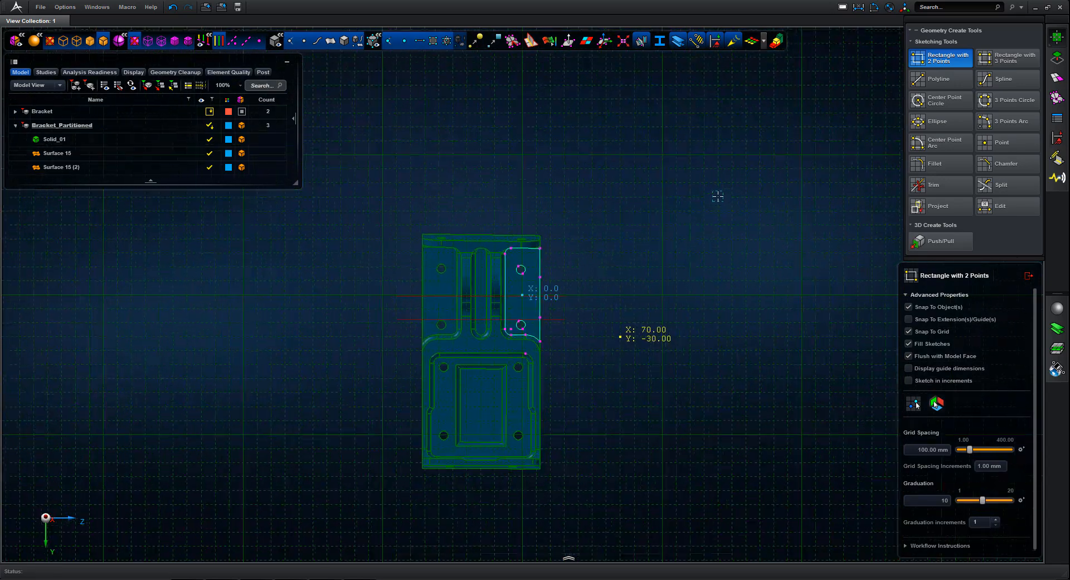
click(385, 212)
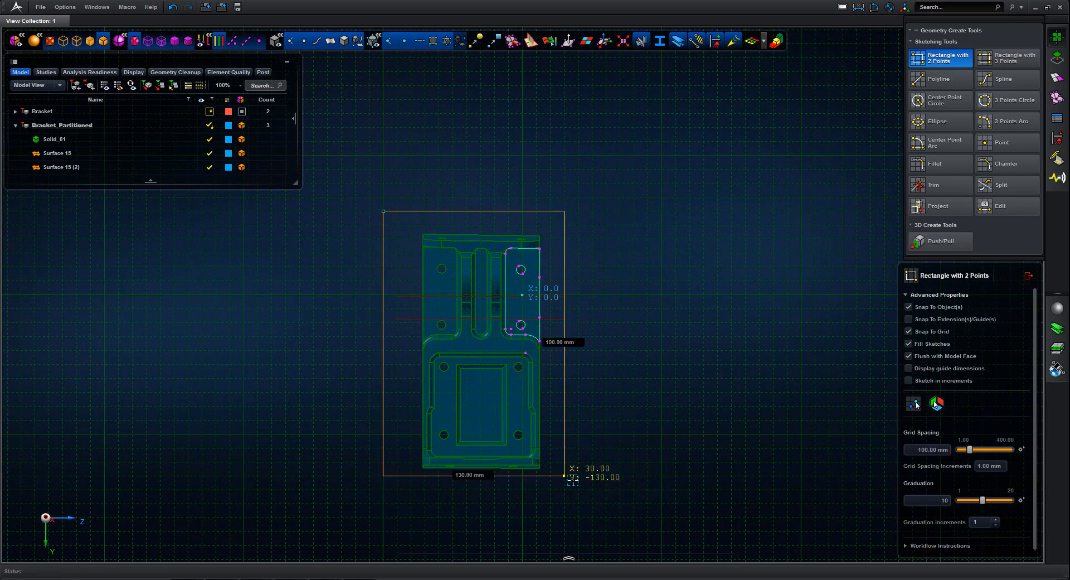
click(564, 489)
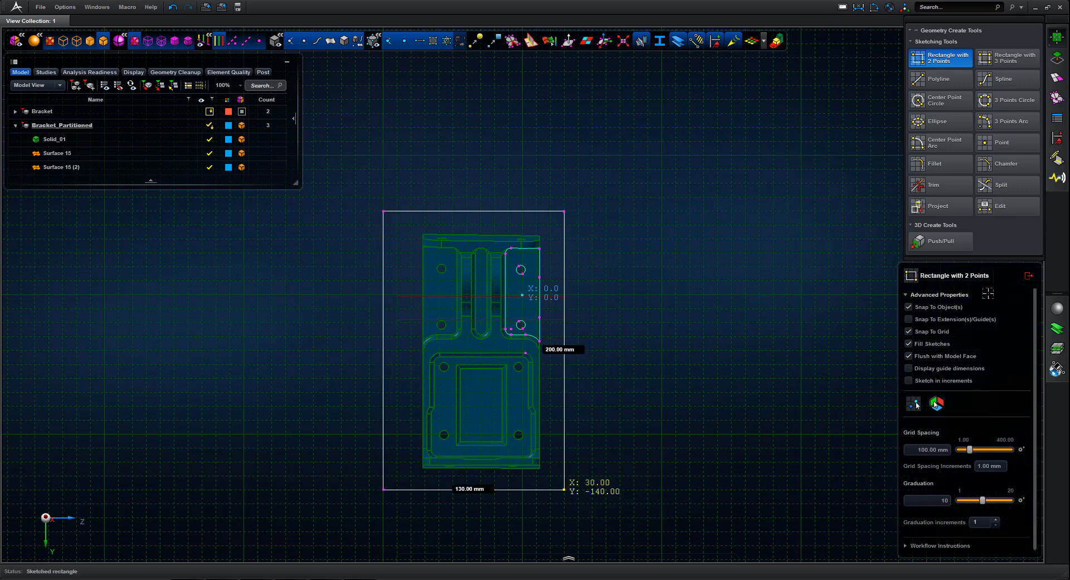
click(1029, 276)
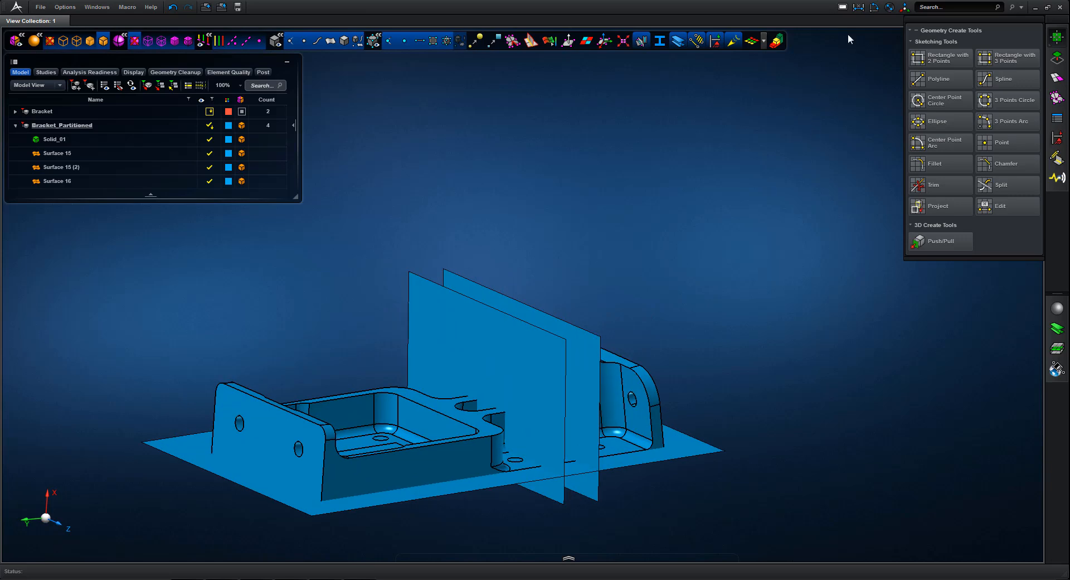
Step: Move the new horizontal rectangular surface about 10.92 mm upward along the X axis with the Transform Tool
click(904, 7)
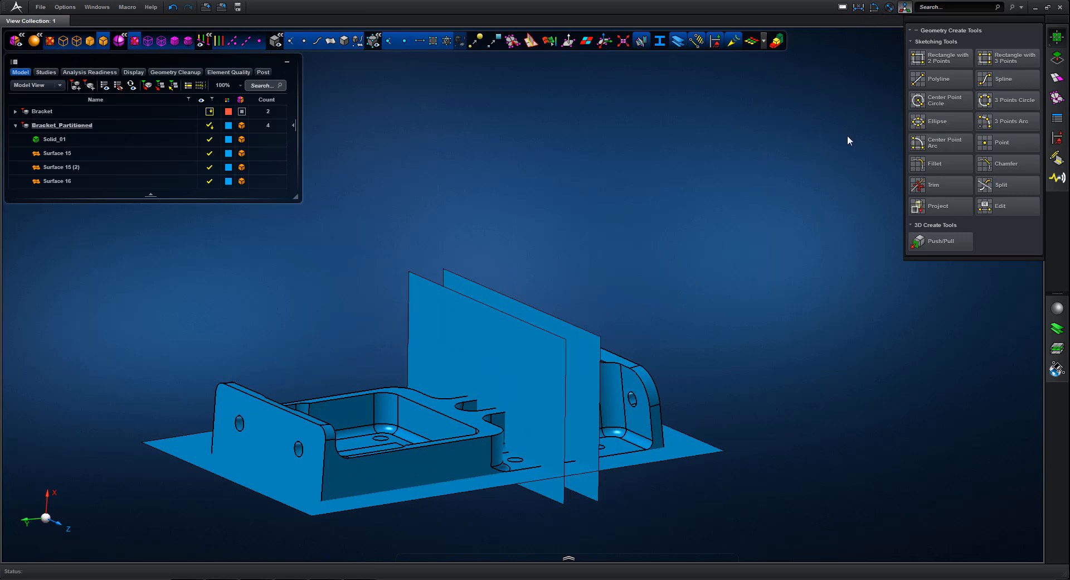
click(688, 444)
middle_drag(791, 422, 757, 404)
drag(436, 378, 439, 349)
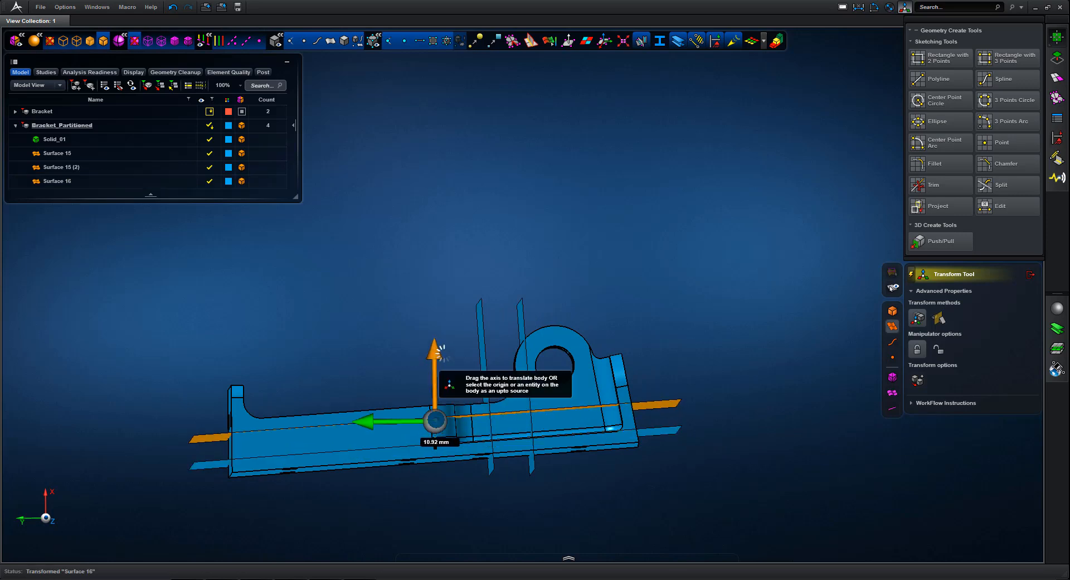
Step: Switch the transform to Copy and place a duplicate of the horizontal surface about 14.31 mm higher, through the lugs
click(917, 382)
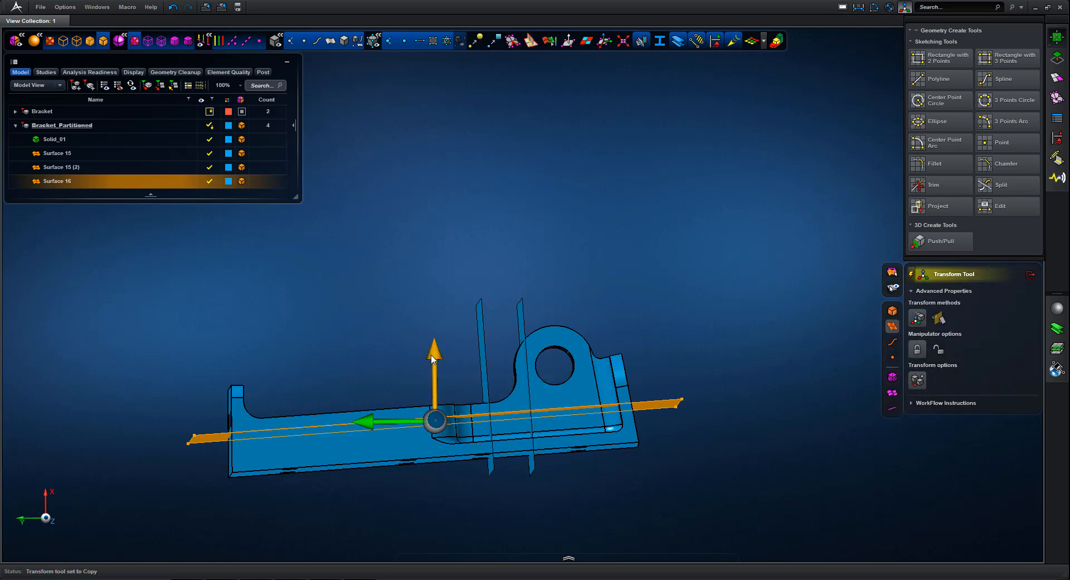
drag(434, 358, 446, 315)
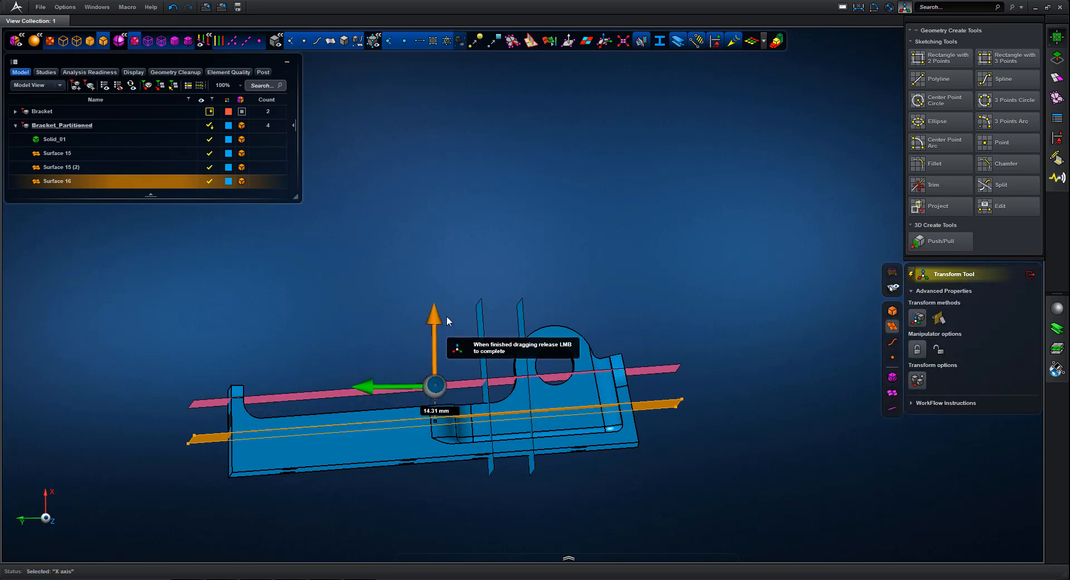
click(1032, 273)
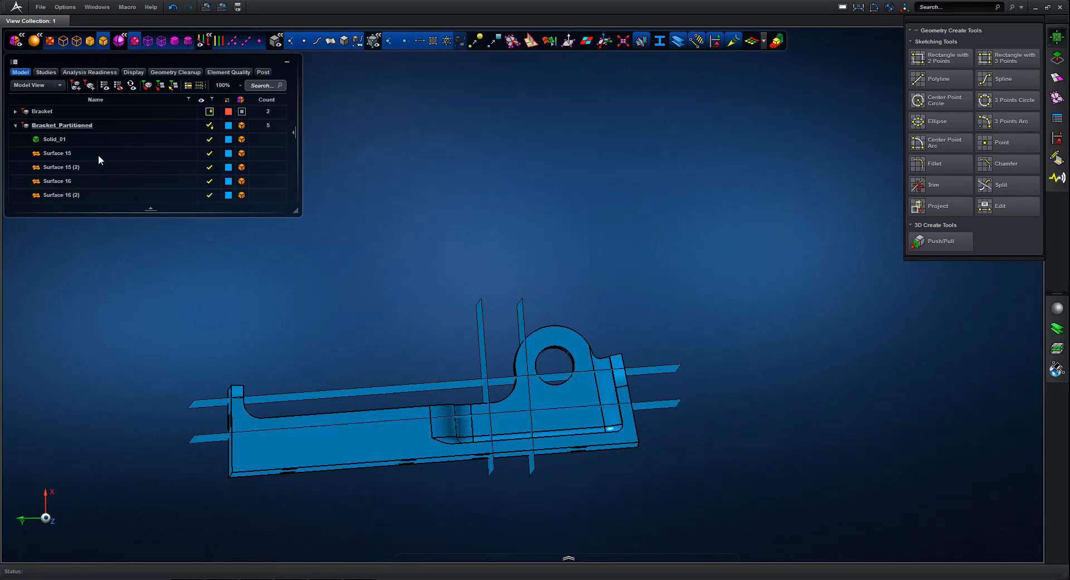
Step: Recolor all four cutting surfaces under Bracket_Partitioned to purple
drag(98, 155, 86, 193)
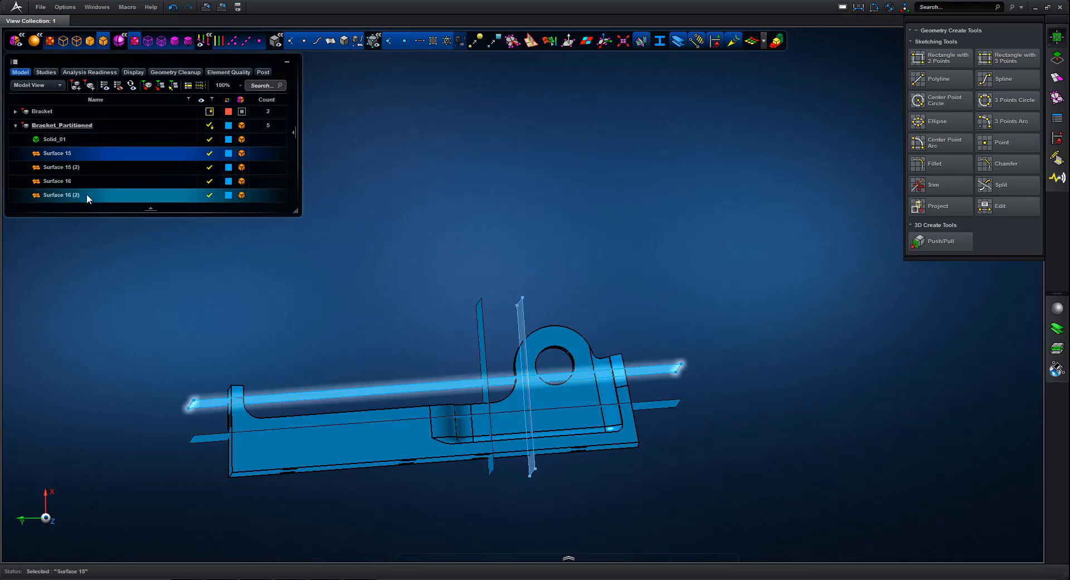
click(228, 153)
click(310, 254)
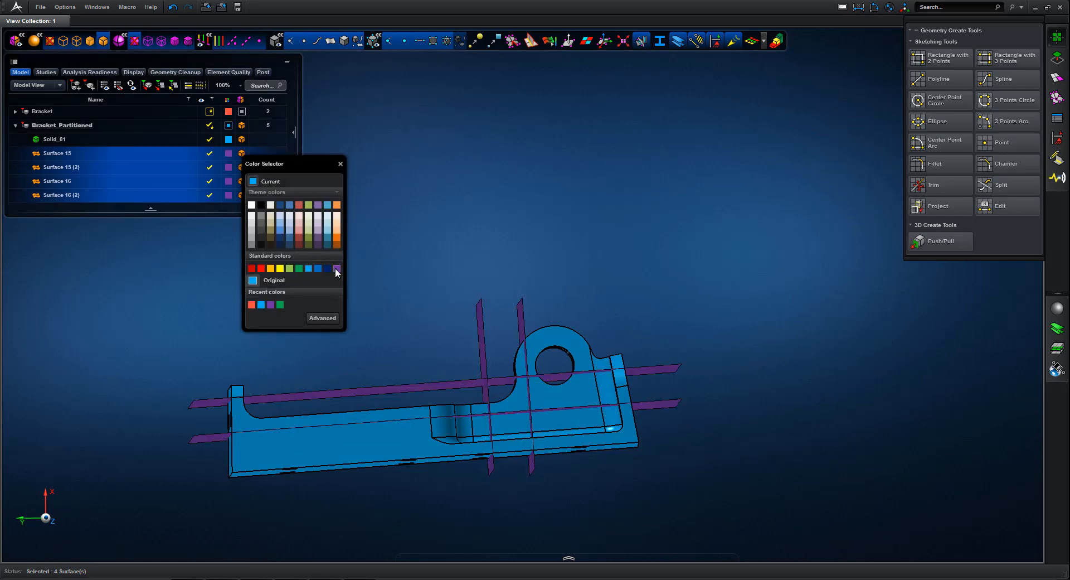
click(631, 259)
mouse_move(631, 259)
middle_down()
mouse_move(646, 273)
mouse_move(632, 260)
middle_up()
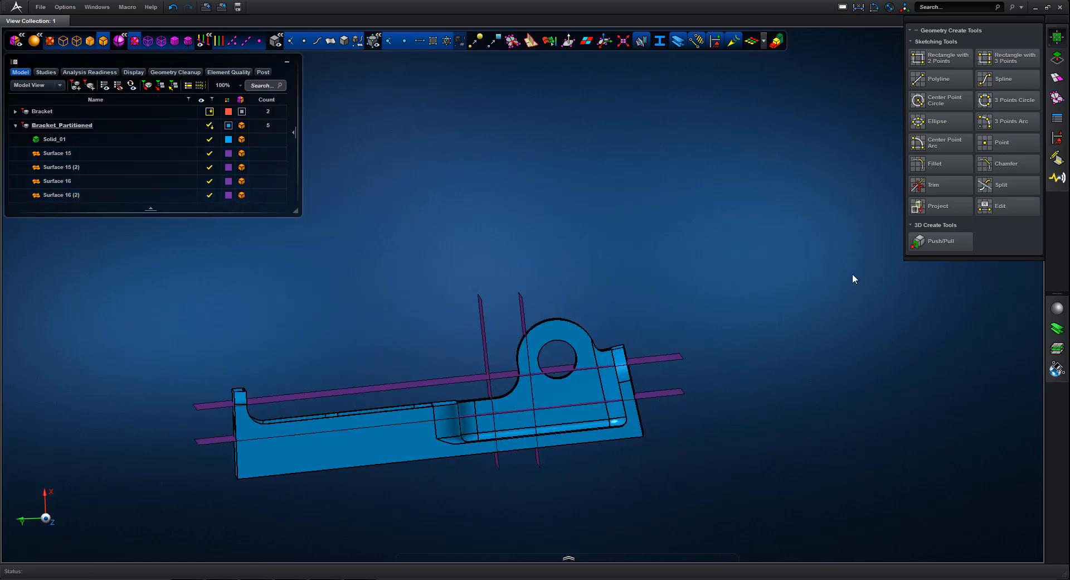
Step: Split the bracket solid with the two vertical cutting surfaces using the Split Tool
click(1059, 59)
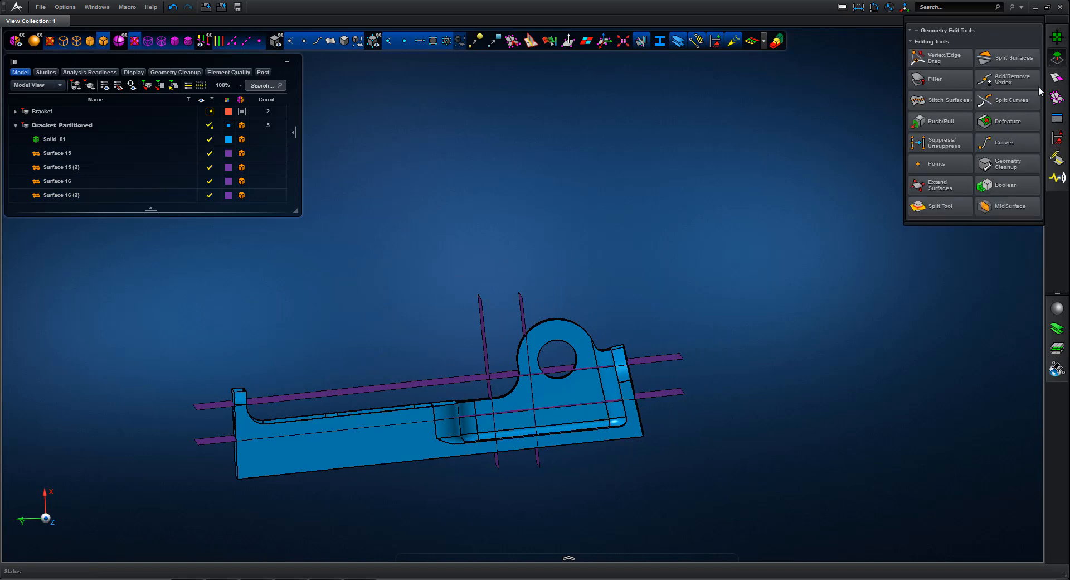
click(941, 206)
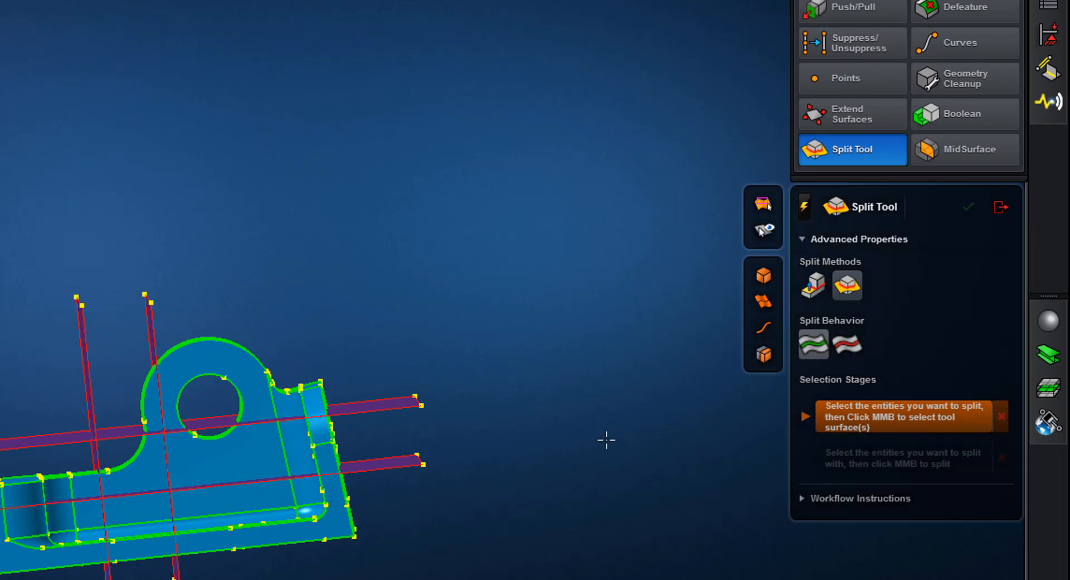
click(84, 519)
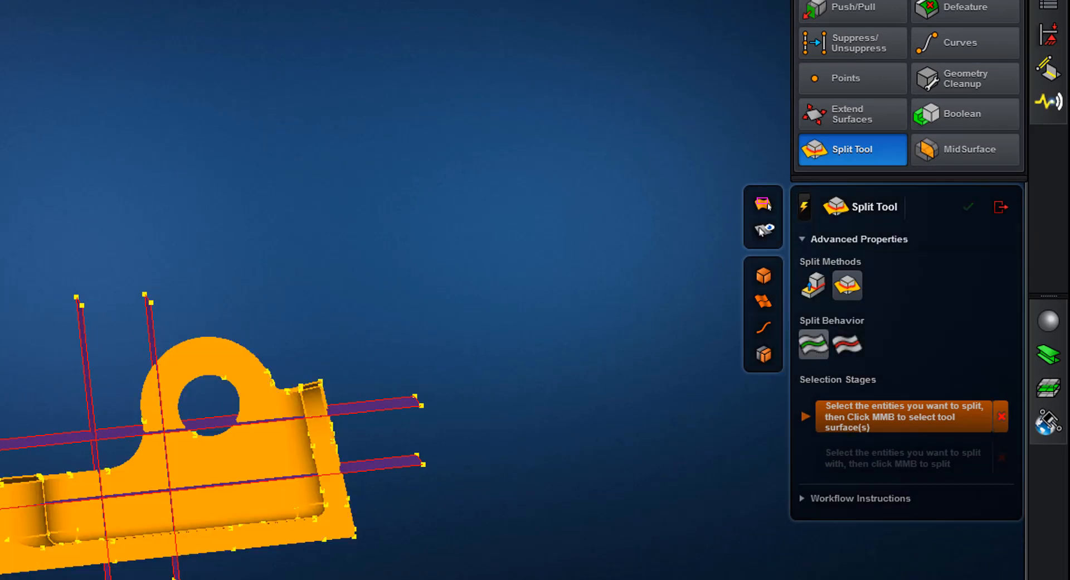
middle_click(64, 311)
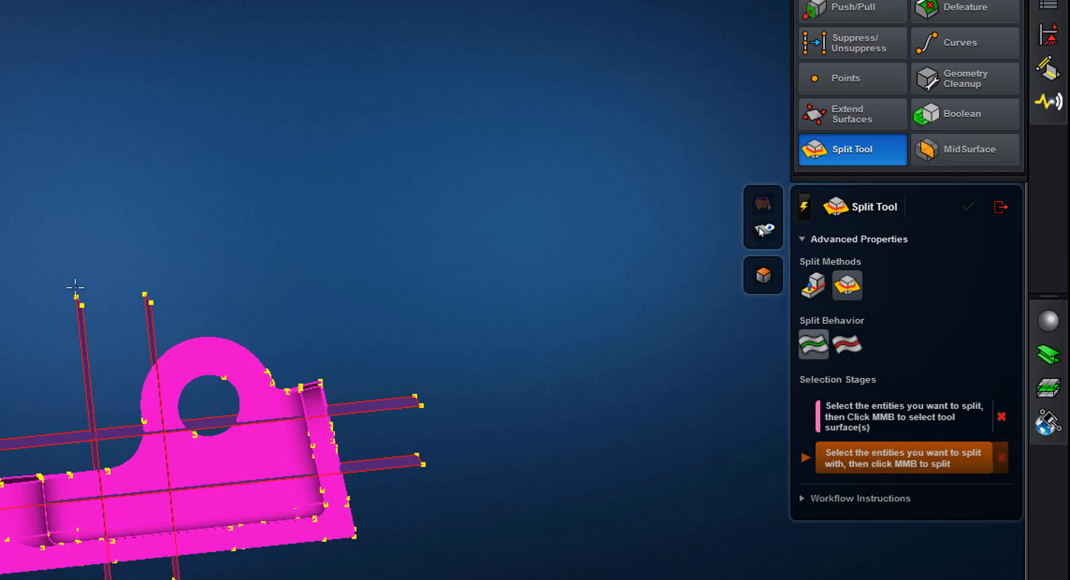
click(83, 334)
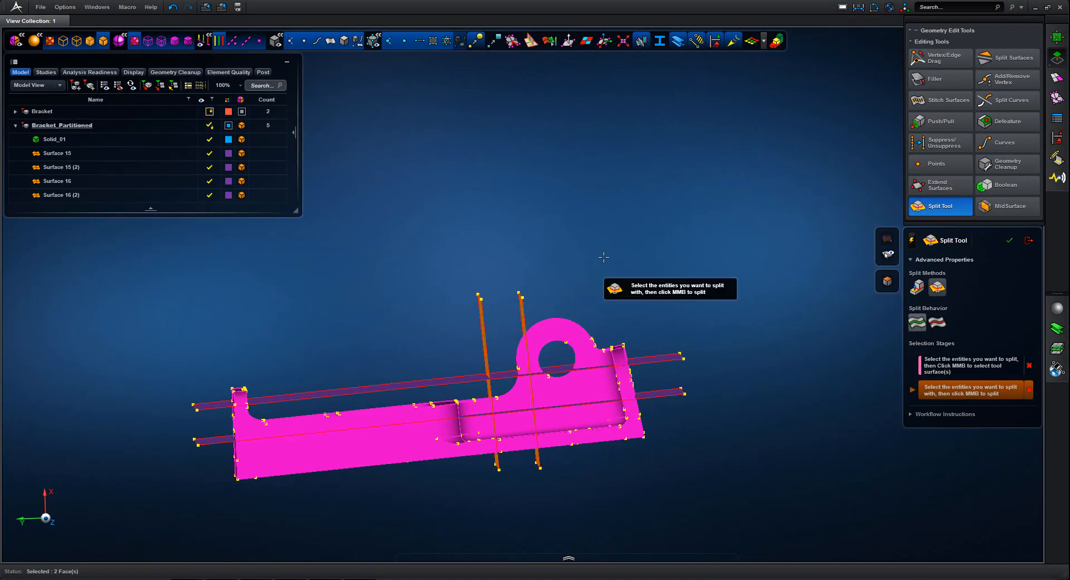
middle_click(517, 248)
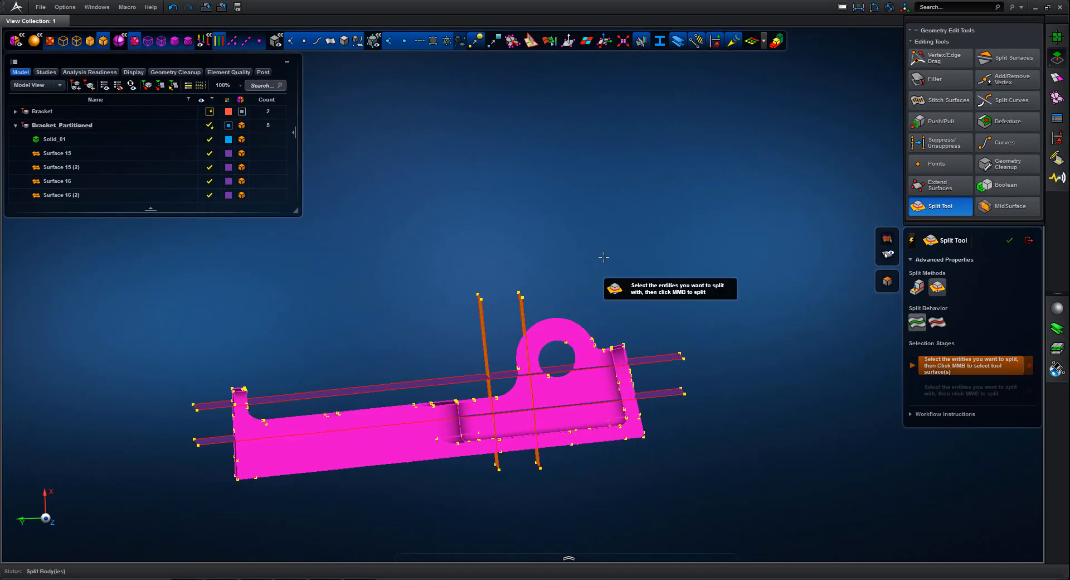
Step: Split the middle cell between the vertical cuts with the two horizontal cutting surfaces, using cell selection
middle_drag(516, 249, 530, 253)
middle_drag(614, 259, 607, 280)
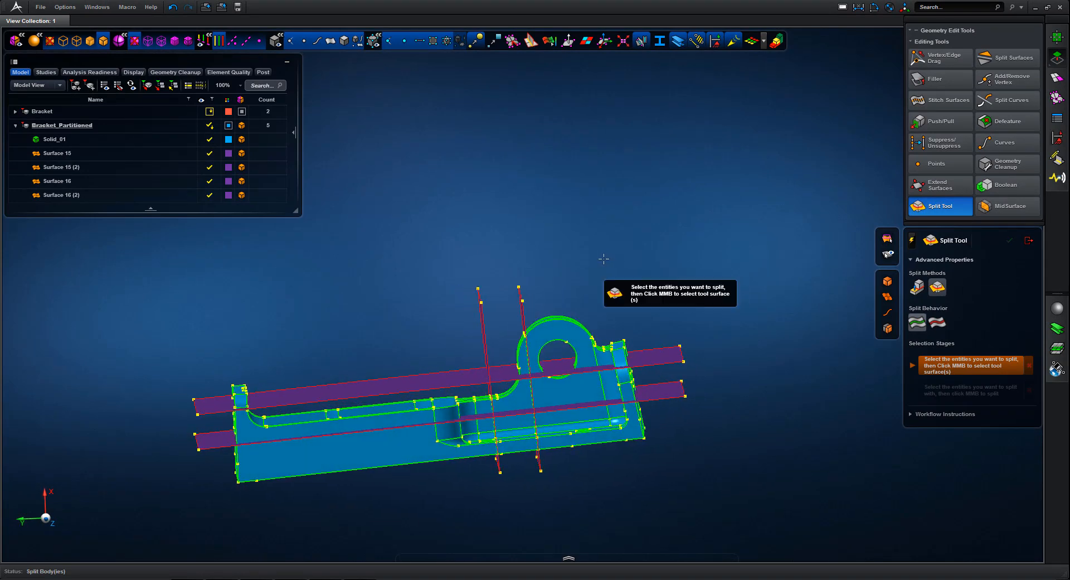
click(888, 328)
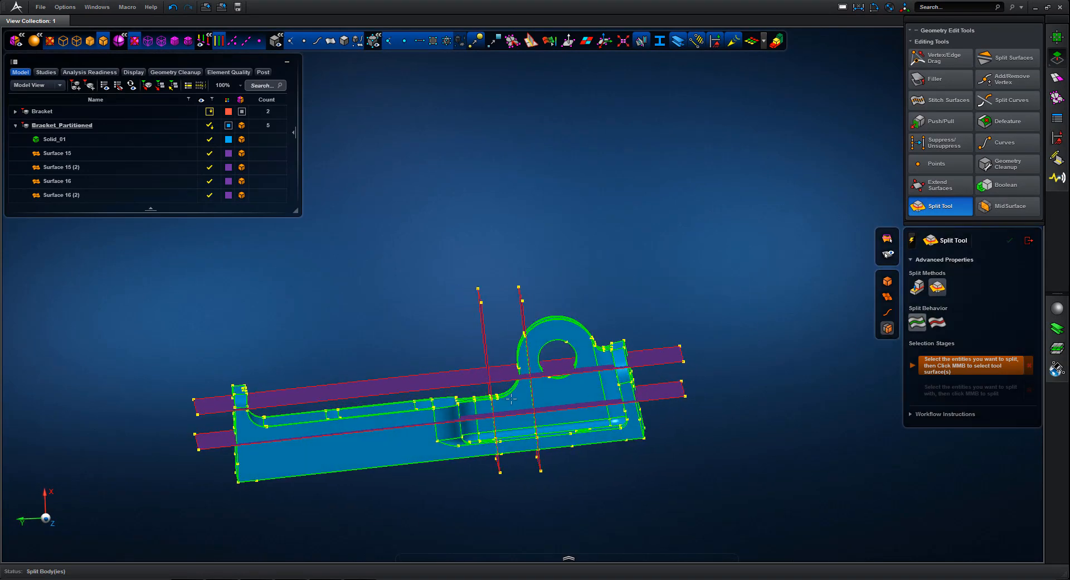
click(512, 399)
middle_click(669, 279)
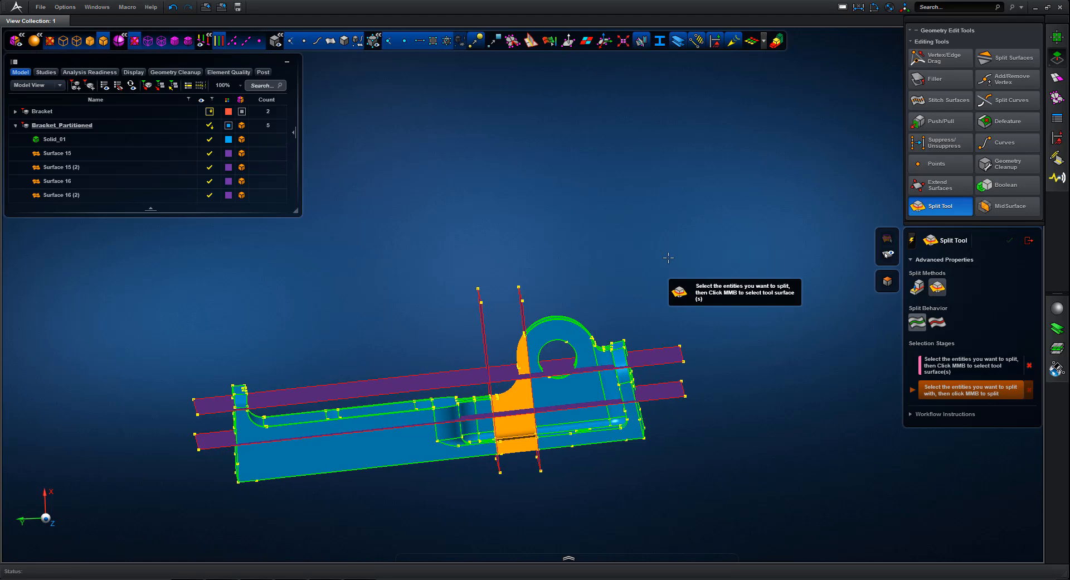
click(663, 352)
click(668, 388)
middle_click(710, 299)
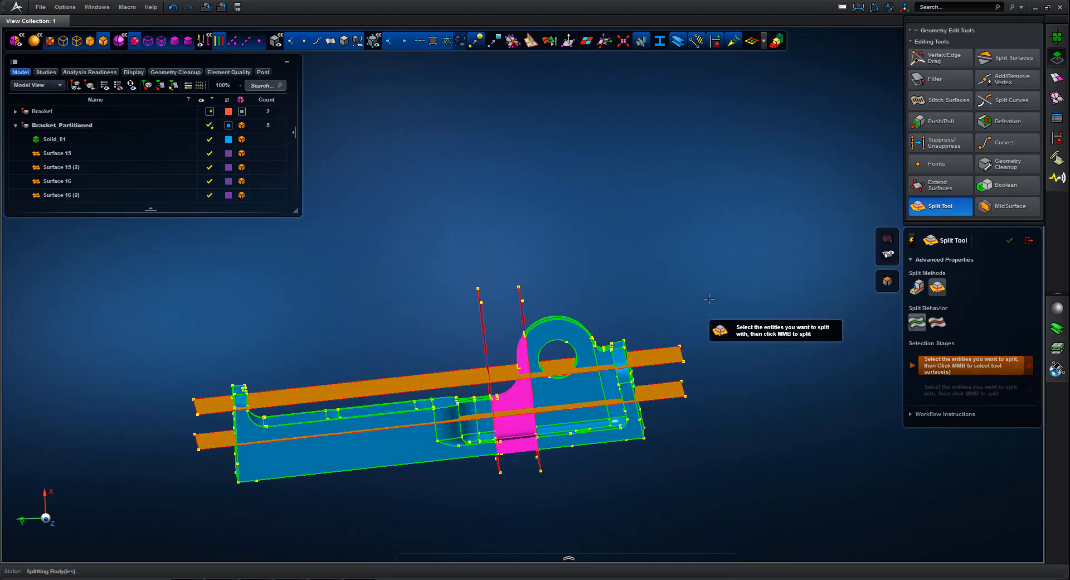
Step: Hide the cutting surfaces so that only the partitioned bracket solid is displayed
middle_drag(695, 281, 691, 263)
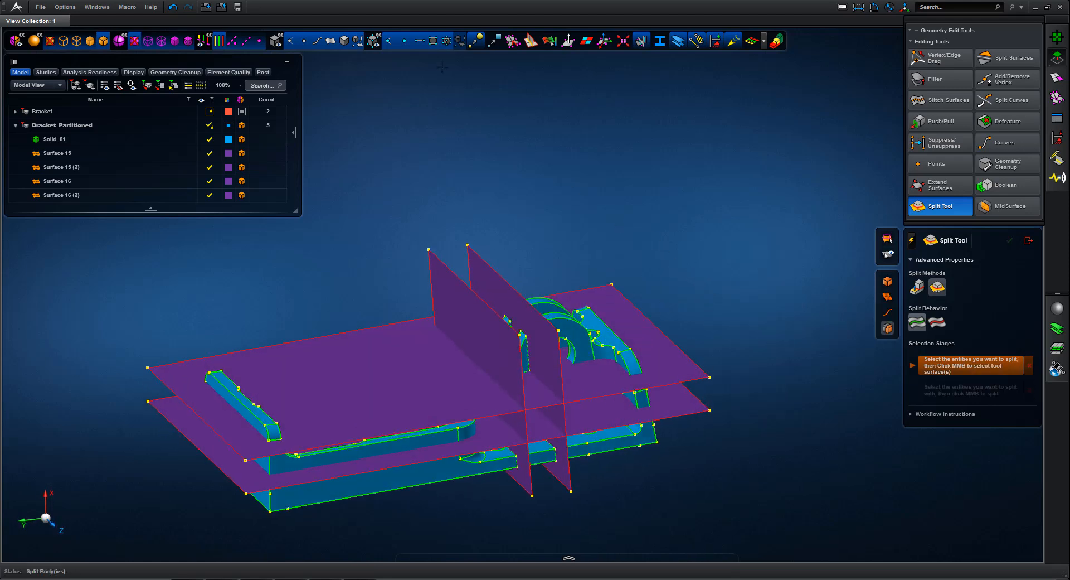
click(328, 44)
middle_drag(569, 180, 581, 183)
right_drag(580, 183, 554, 141)
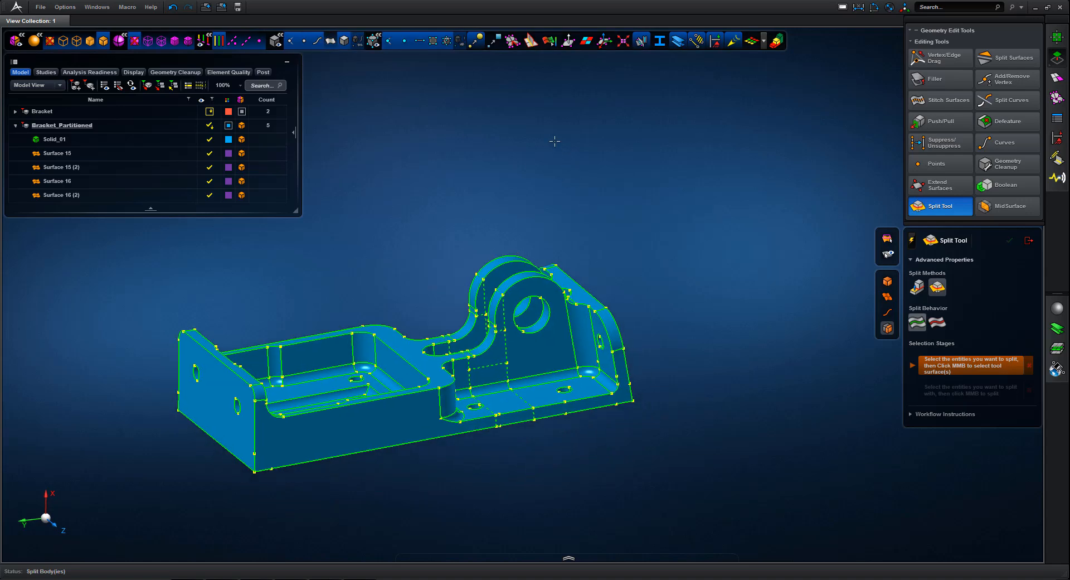
scroll(555, 141, up, 2)
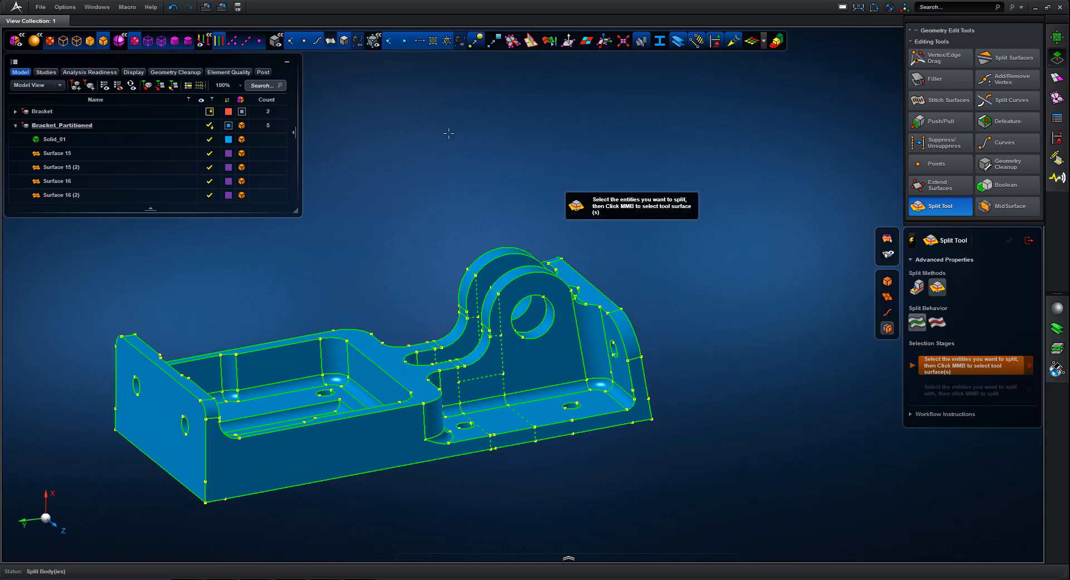
Step: Inspect the internal partitions in wireframe with the vertices hidden, restore the shaded display with edges and close the Split Tool
click(76, 42)
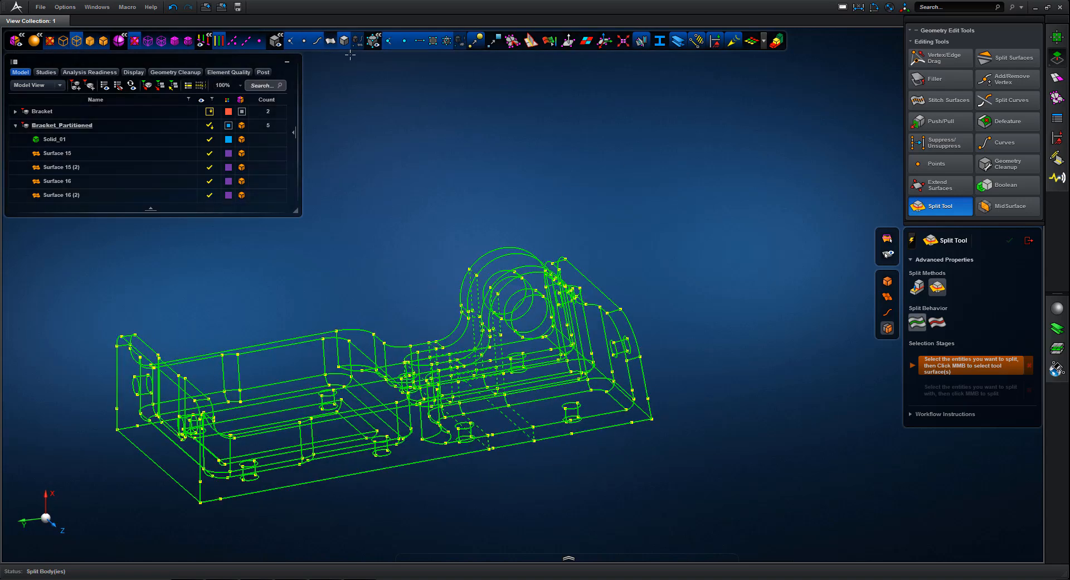
click(475, 42)
middle_drag(610, 153, 597, 146)
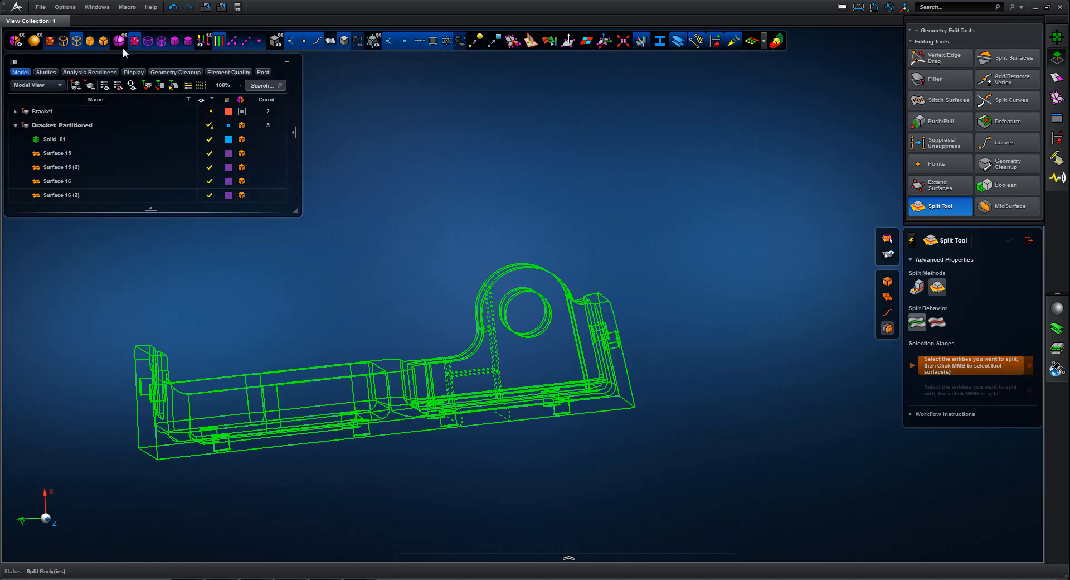
click(104, 41)
middle_drag(501, 168, 807, 199)
click(1029, 241)
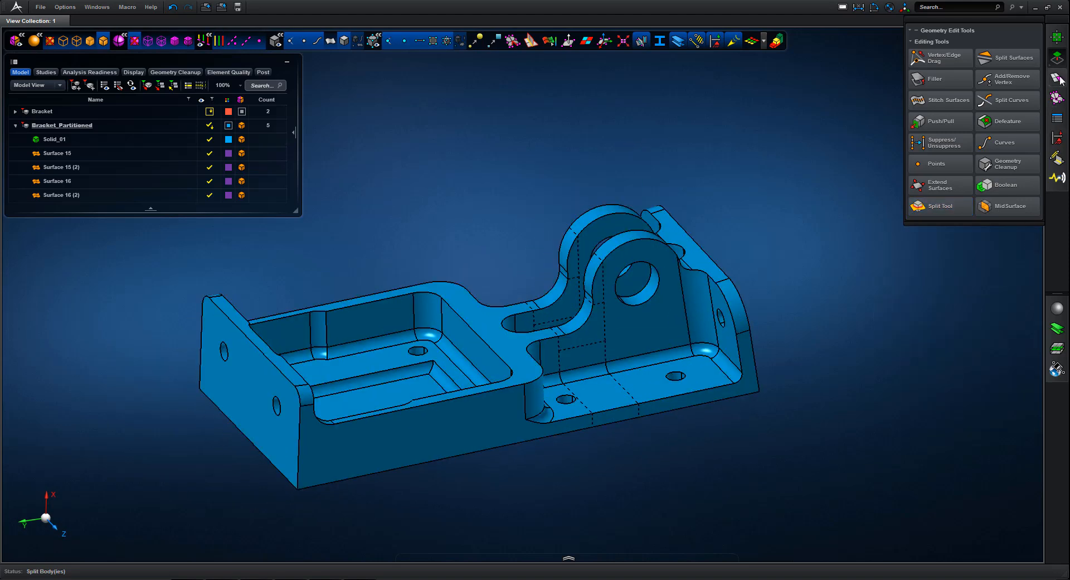
Step: Solid mesh the two small partitioned cells at the curved base of the lugs with a mesh size of 1.25 mm
click(1060, 79)
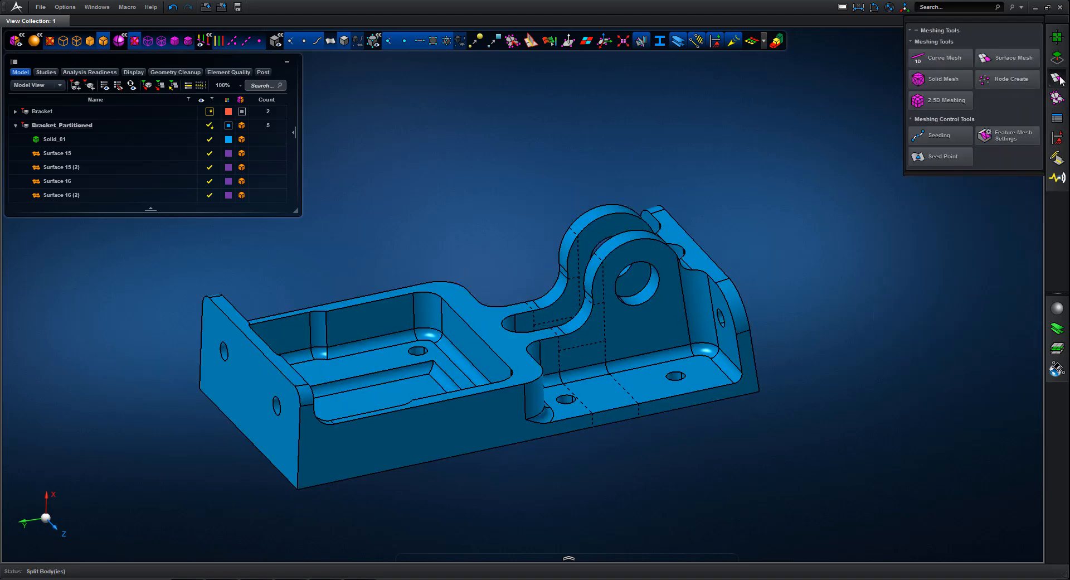
click(941, 80)
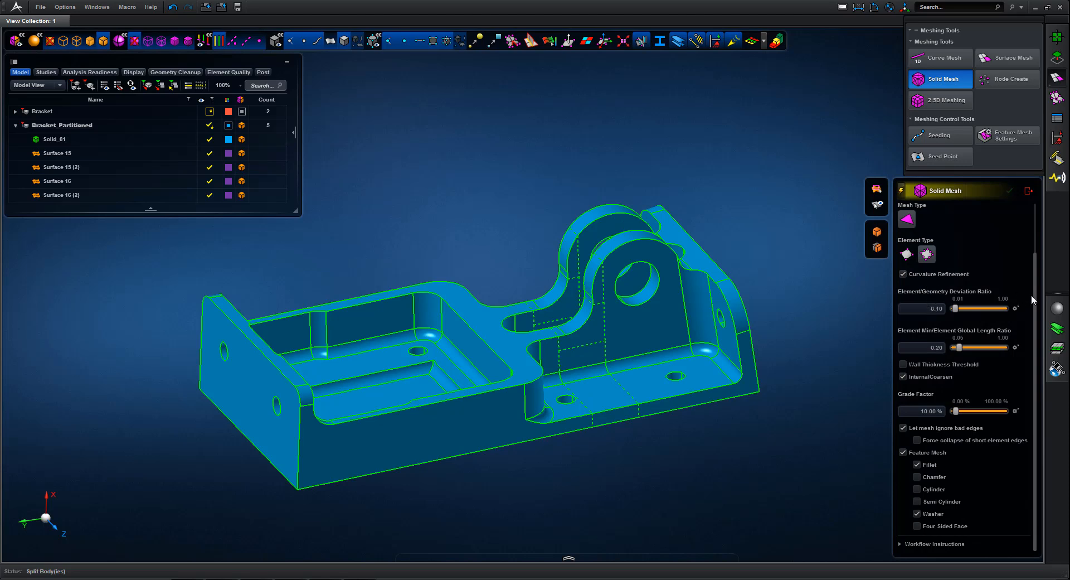
scroll(1033, 278, up, 3)
click(930, 244)
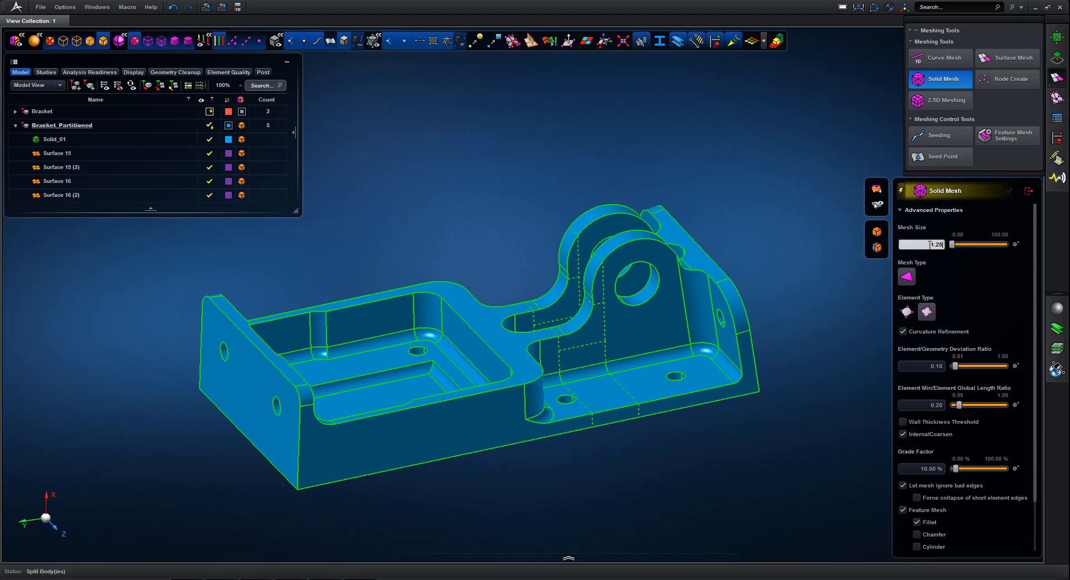
text(1.25)
key(Return)
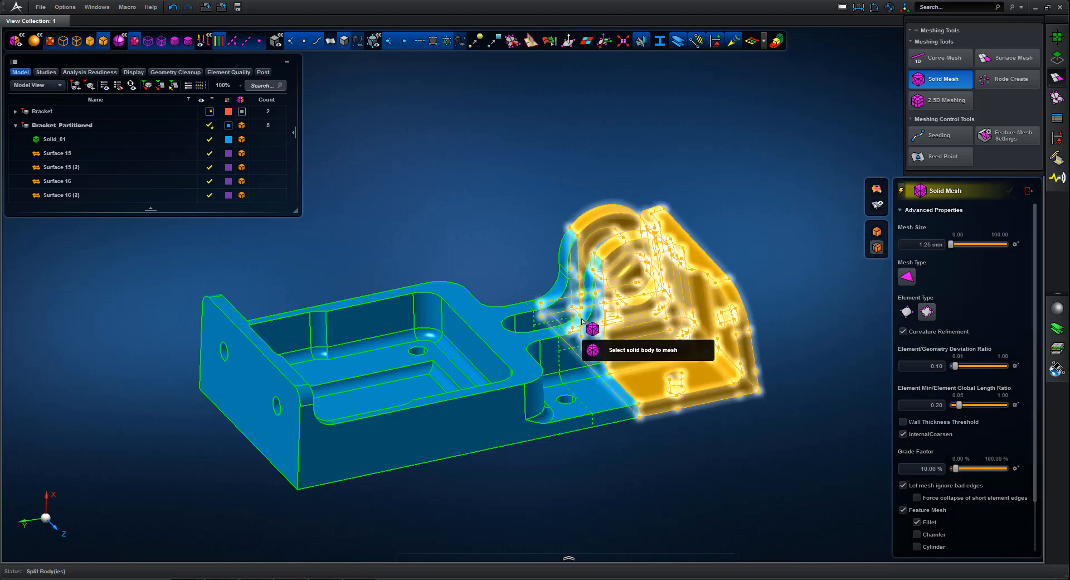
middle_drag(683, 306, 589, 298)
click(575, 327)
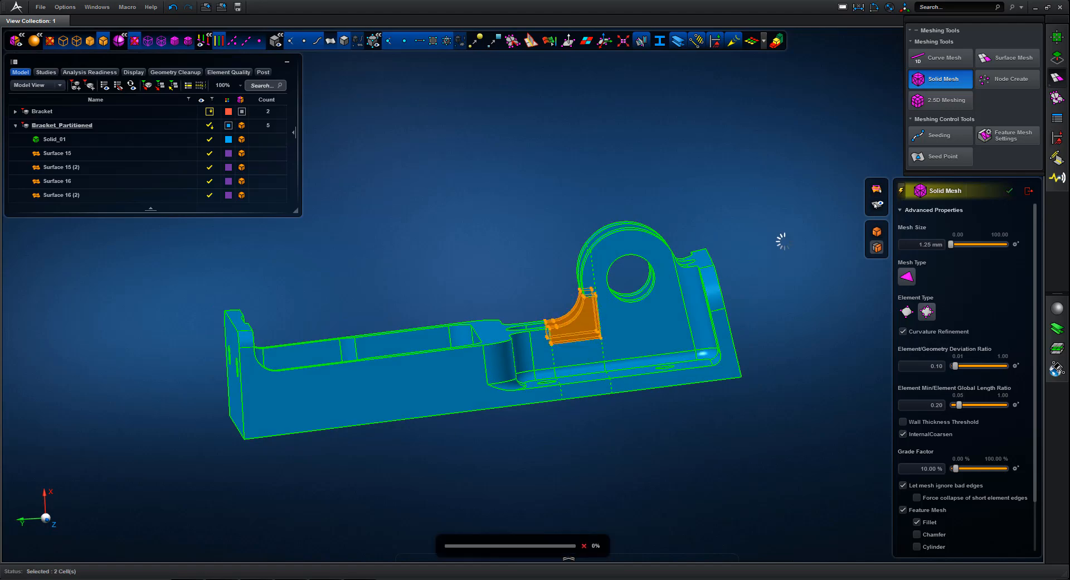
Step: Solid mesh the partitioned cell containing the lug holes and the adjoining end wall with a mesh size of 2.50 mm
middle_drag(747, 205, 761, 210)
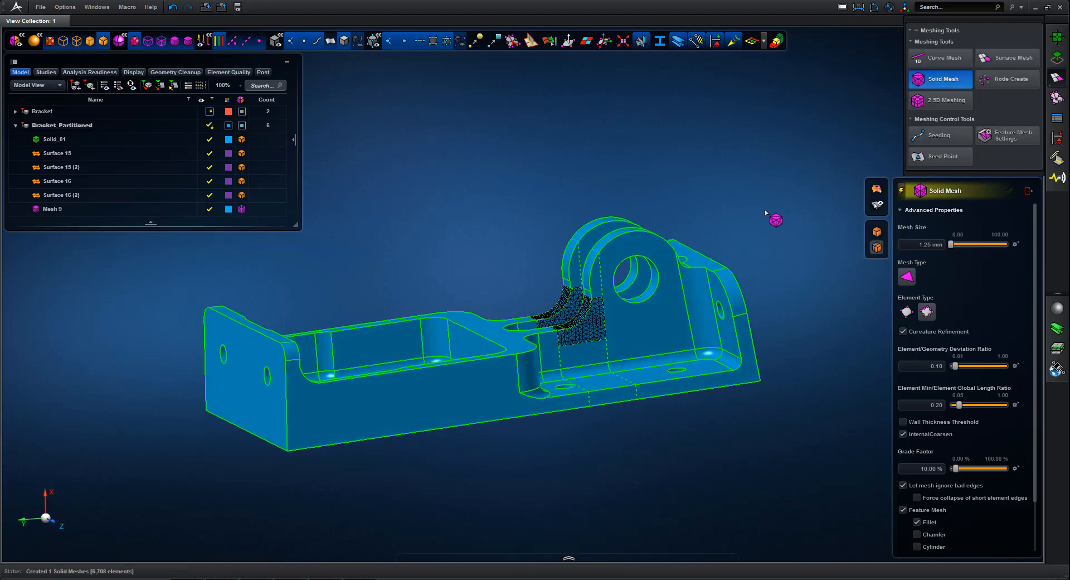
right_drag(761, 210, 772, 383)
middle_drag(501, 224, 514, 234)
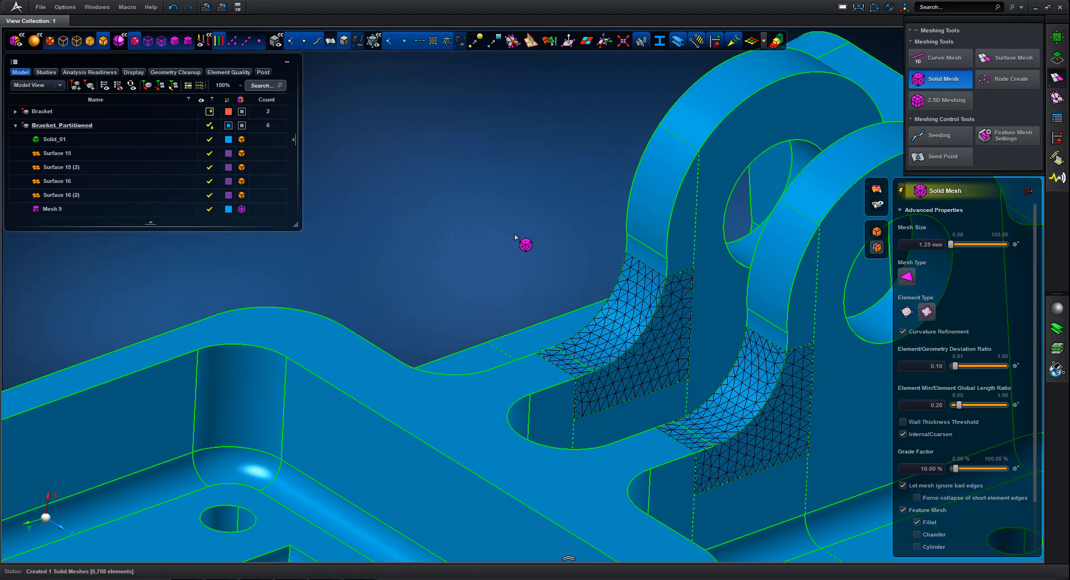
right_drag(514, 234, 415, 36)
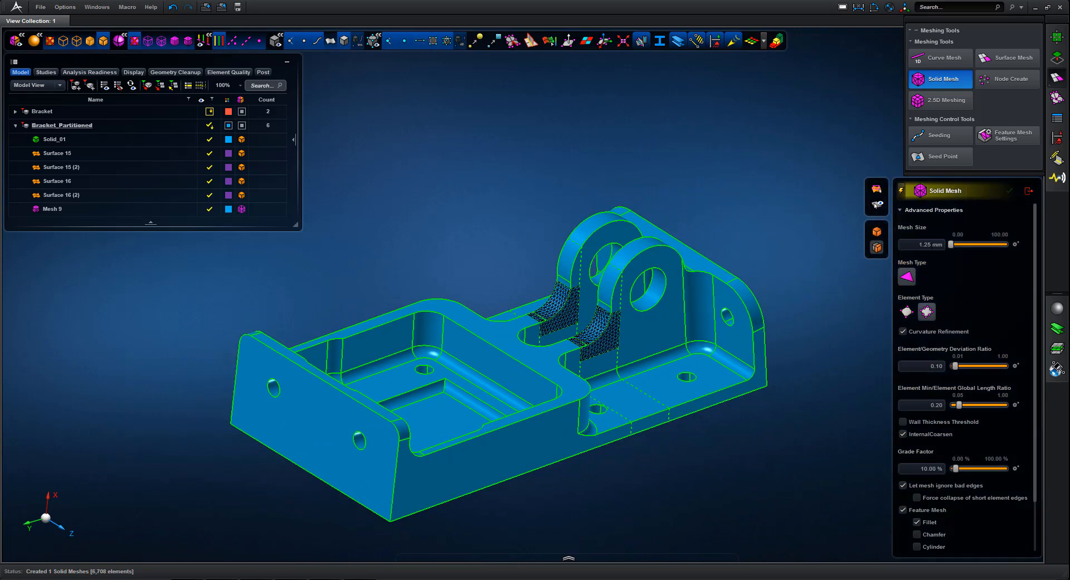
click(932, 245)
key(Return)
click(877, 248)
middle_drag(821, 294, 807, 287)
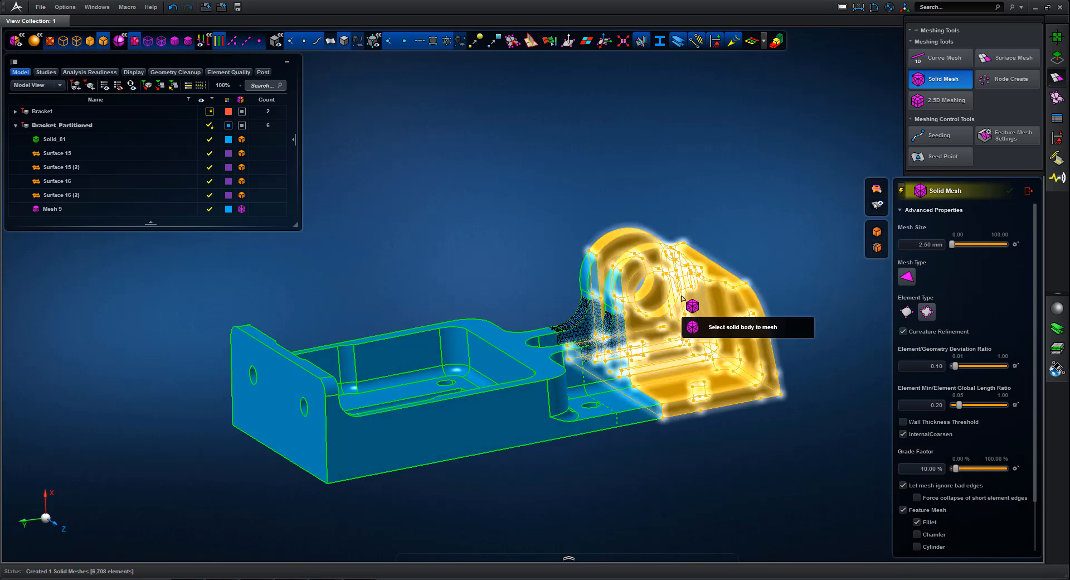
click(686, 362)
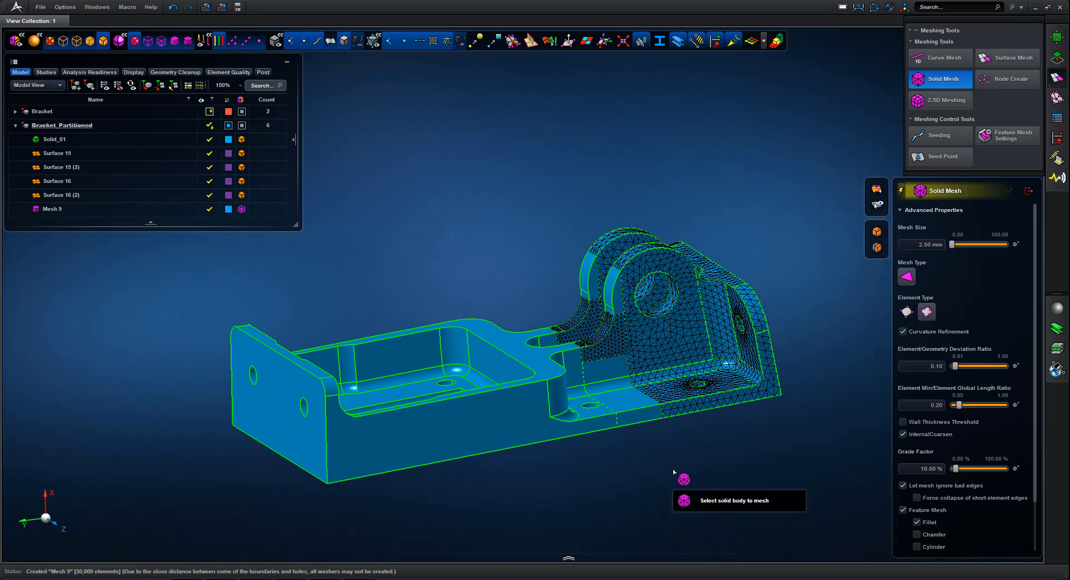
Step: Switch solid meshing to manual execution and mesh all remaining unmeshed bracket cells together at the 2.50 mm mesh size
middle_drag(672, 470, 657, 463)
click(902, 191)
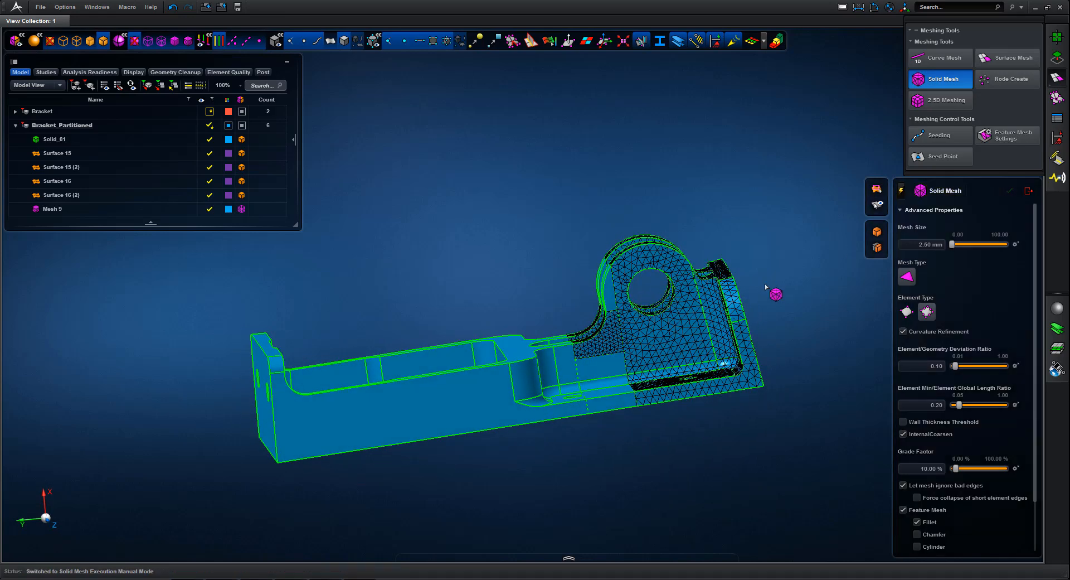
click(606, 290)
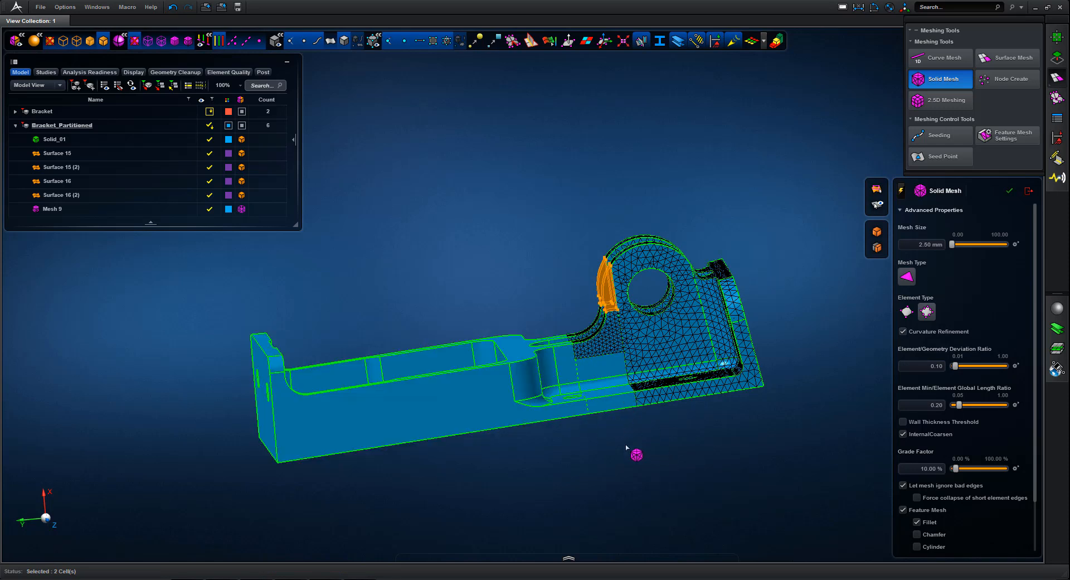
click(569, 397)
middle_click(640, 465)
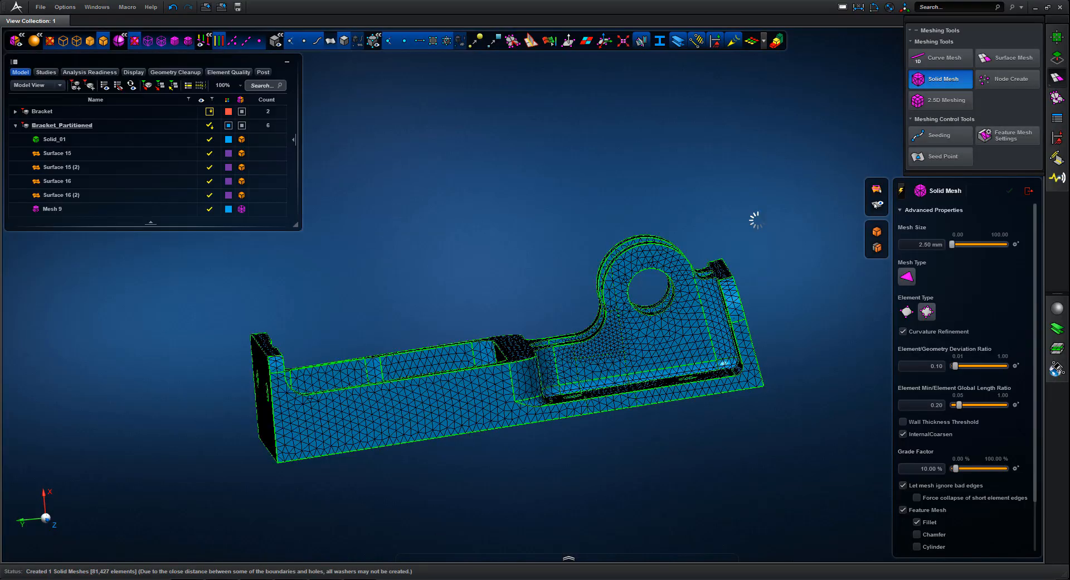
Step: Display the mesh without the geometry edges and examine the element transition around the curved lug bases
scroll(741, 246, up, 10)
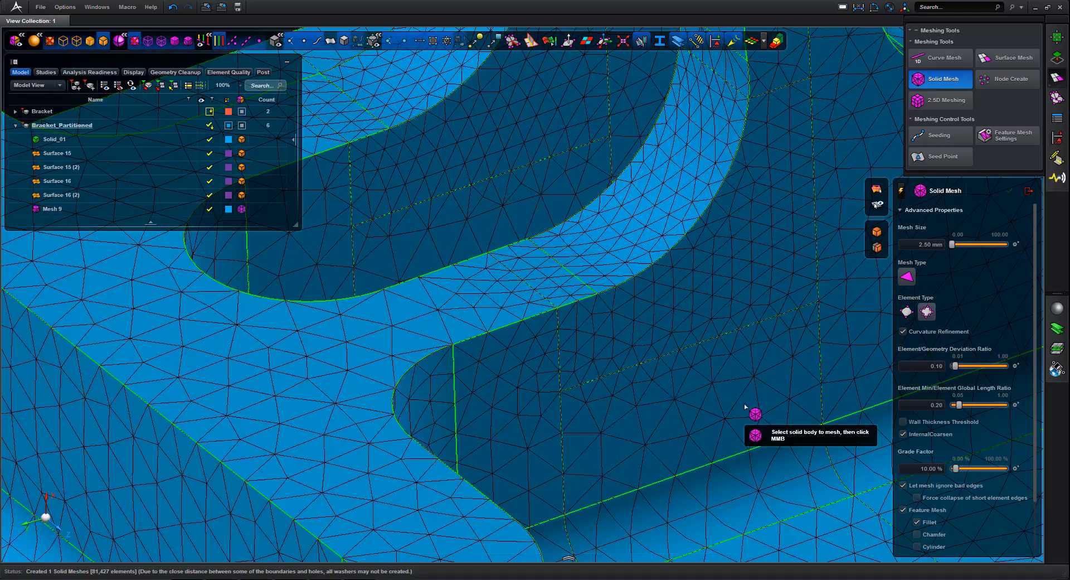
right_drag(746, 406, 741, 303)
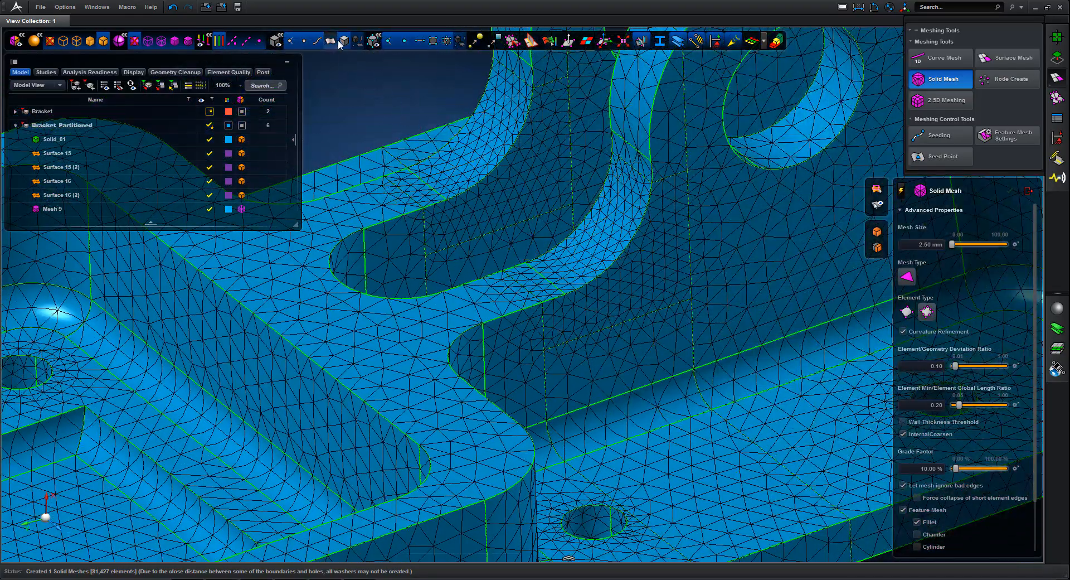
click(343, 41)
click(188, 42)
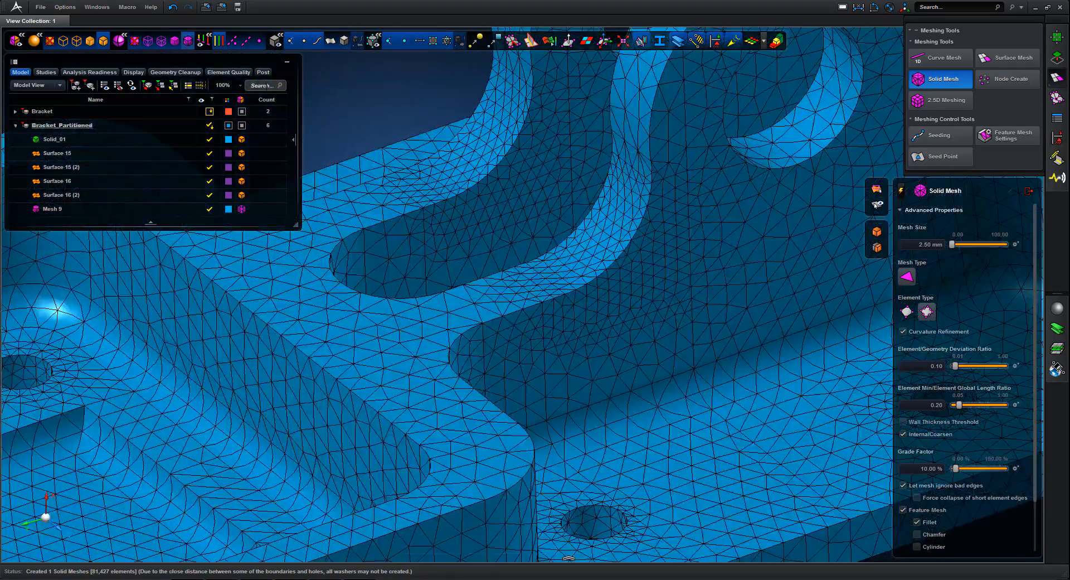
mouse_move(367, 104)
middle_down()
mouse_move(341, 103)
mouse_move(336, 86)
mouse_move(386, 118)
mouse_move(380, 89)
middle_up()
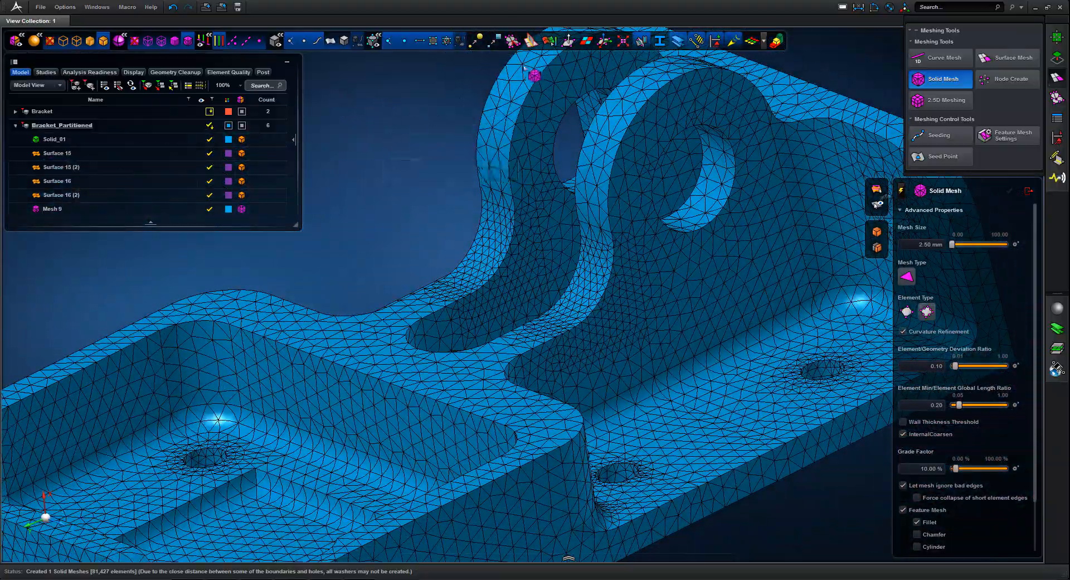
click(551, 40)
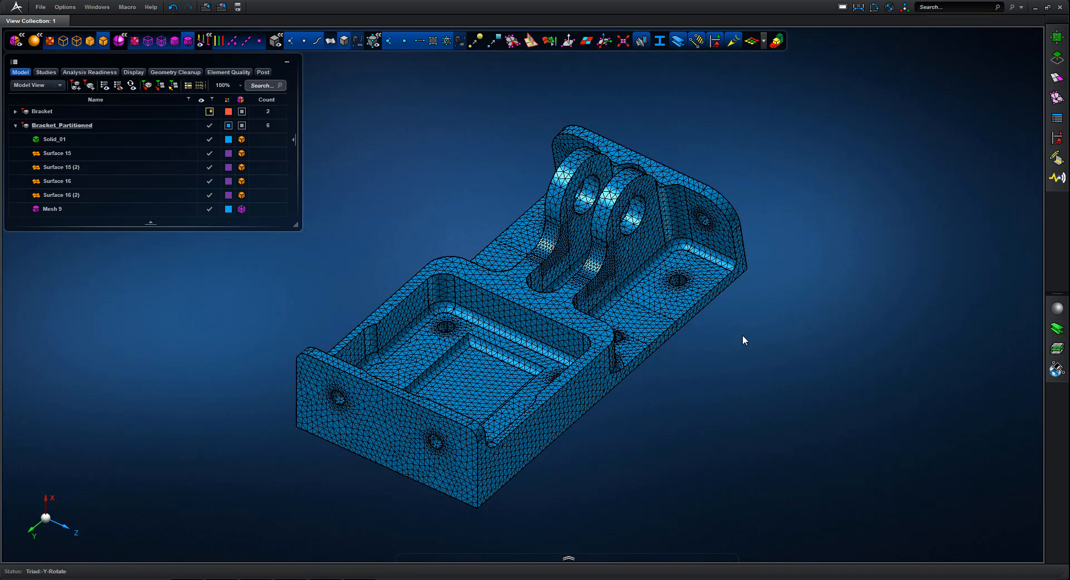
Step: Enlarge the base hole beside the lugs by offsetting both of its faces -1.59 mm with Push/Pull, and close the tool
drag(739, 332, 623, 243)
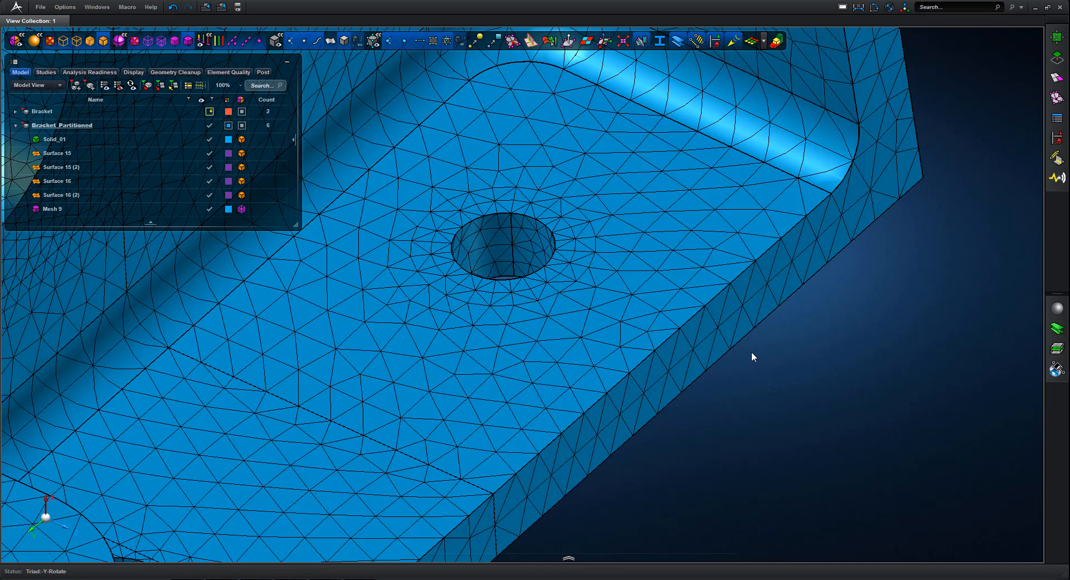
middle_drag(756, 353, 829, 519)
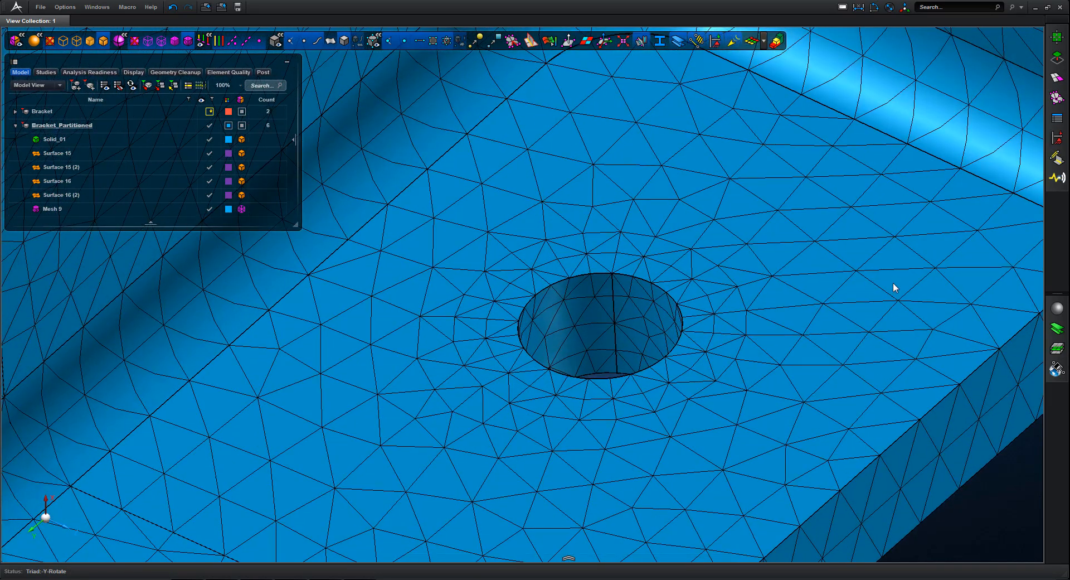
click(1064, 58)
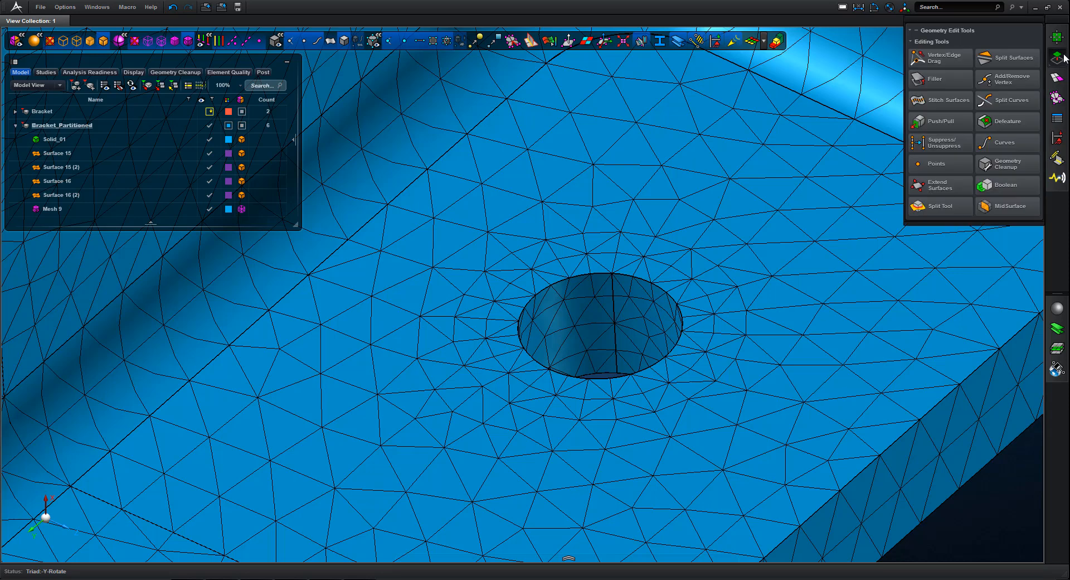
click(962, 122)
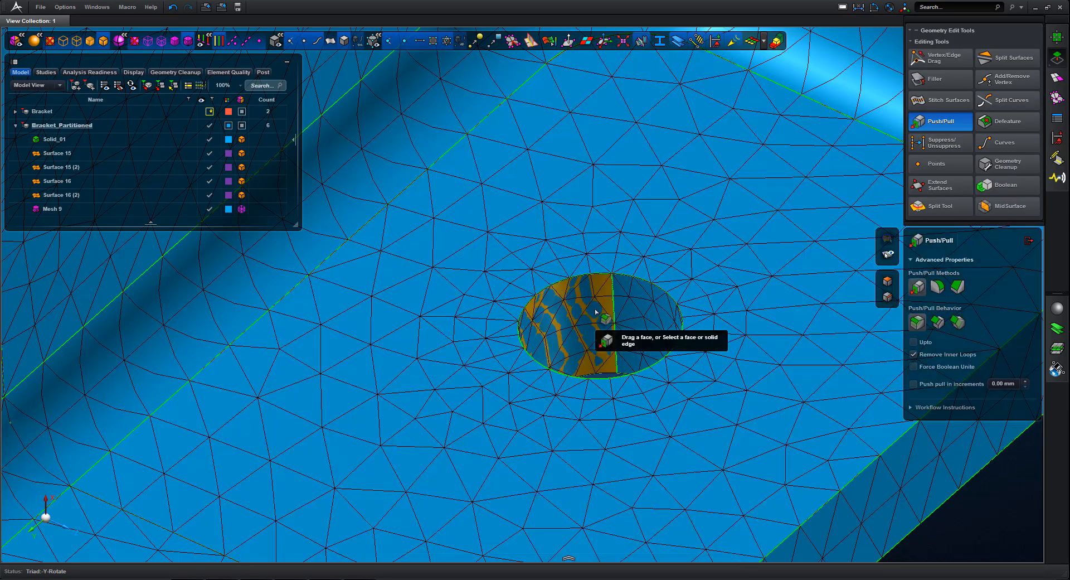
click(597, 311)
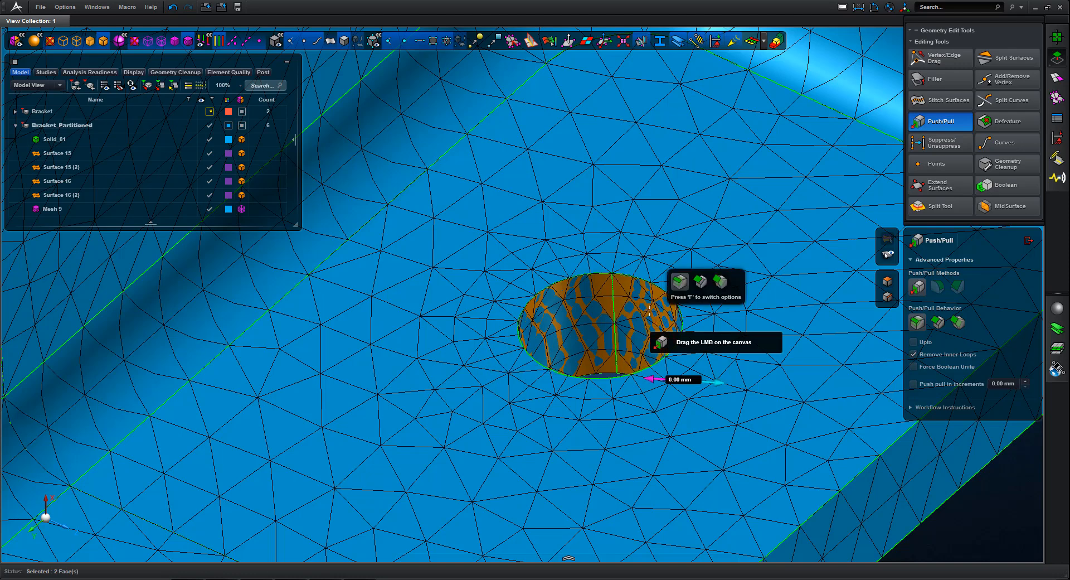
click(689, 380)
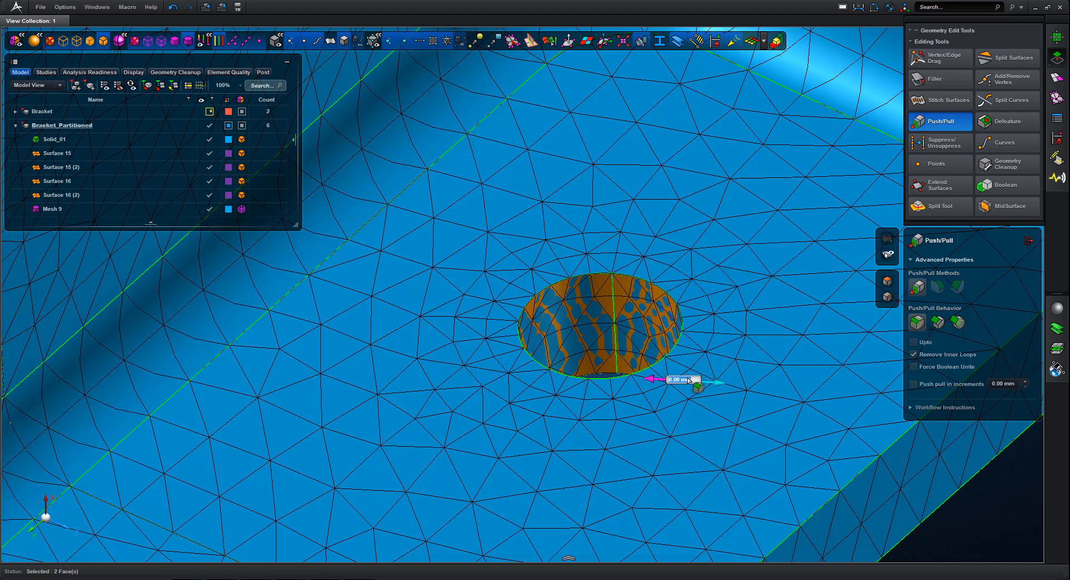
key(Return)
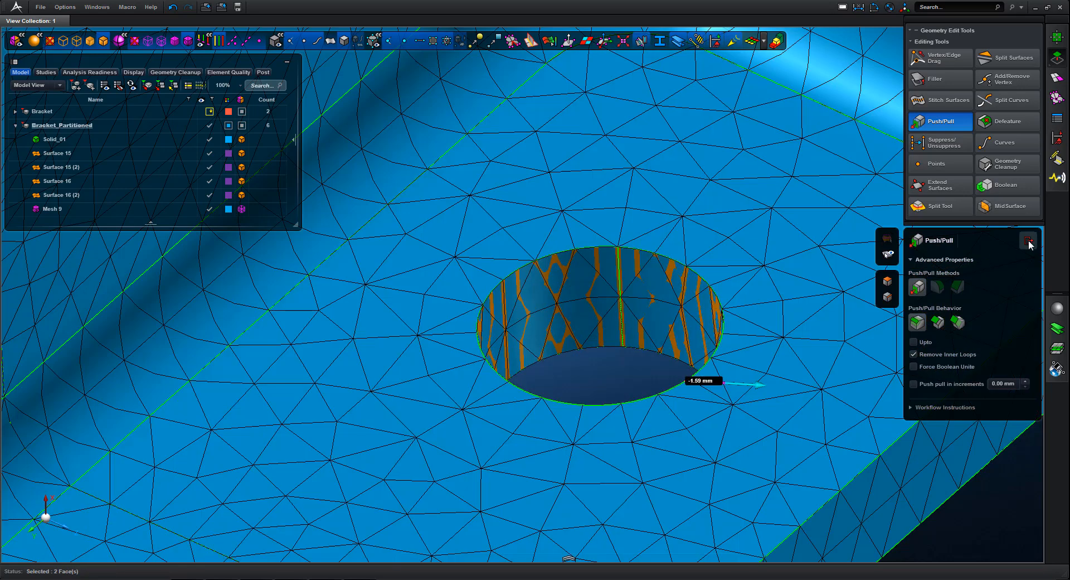
click(1029, 240)
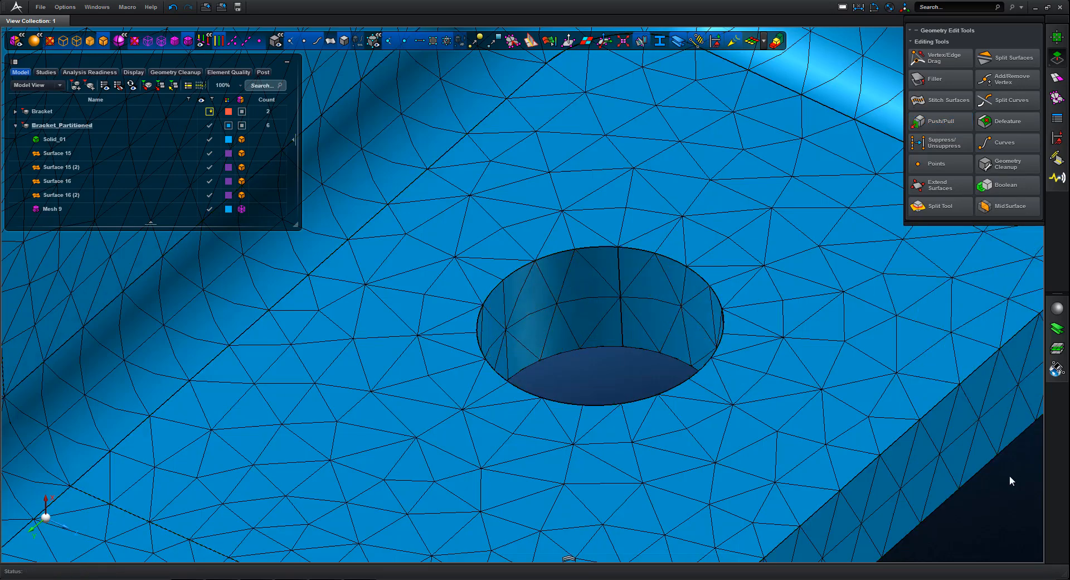
Step: Start recording a macro named Modify_Hole_Diameter
scroll(1007, 509, down, 8)
middle_drag(900, 324, 925, 352)
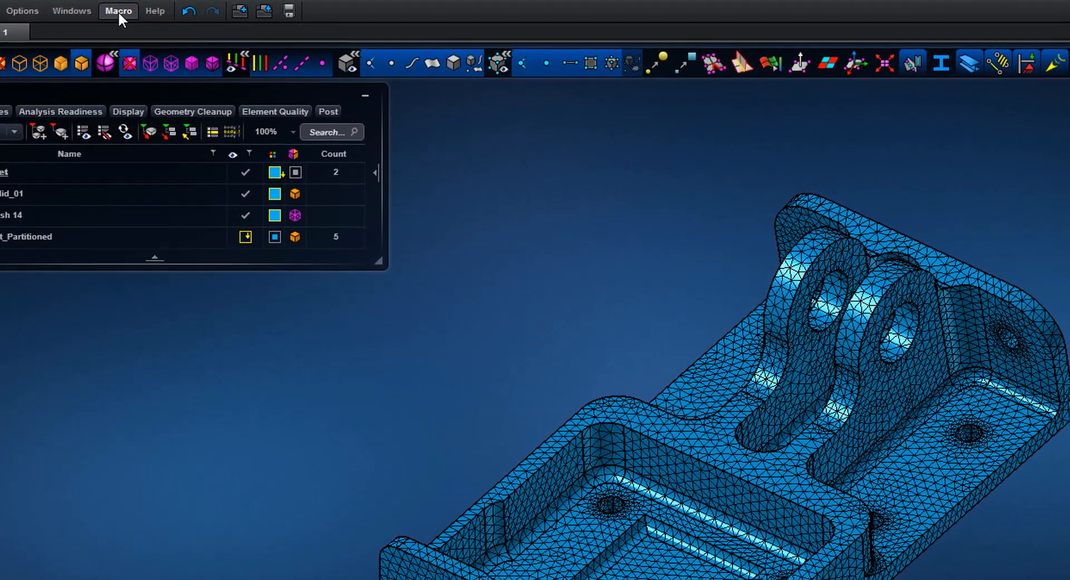
click(127, 8)
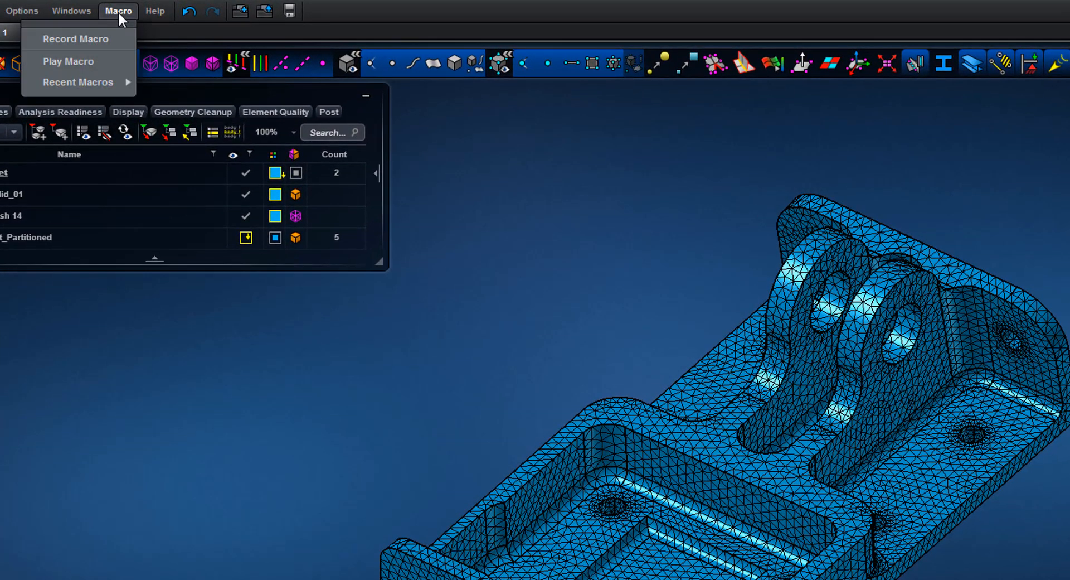
click(115, 38)
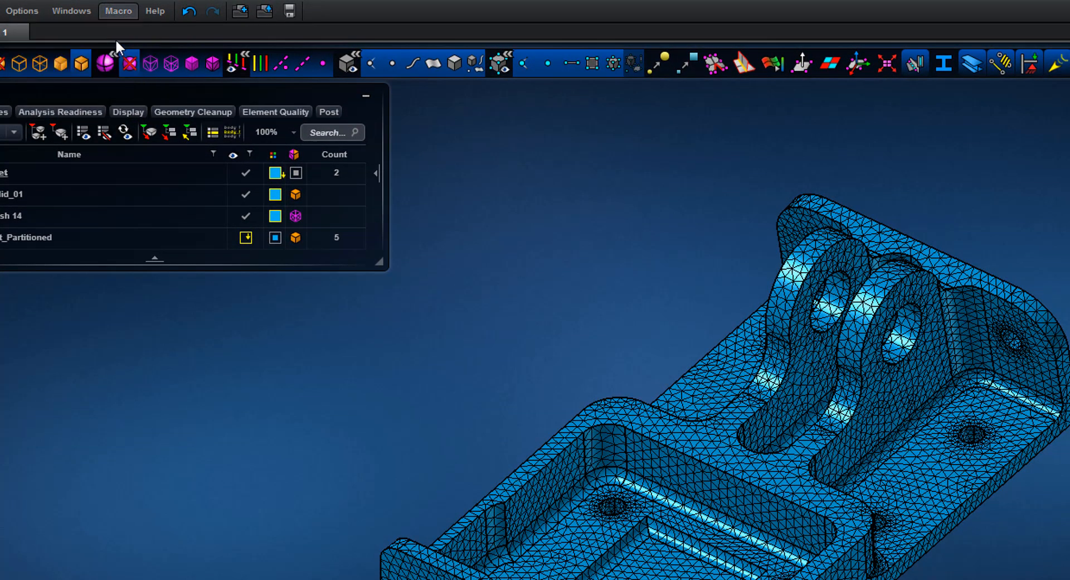
click(658, 432)
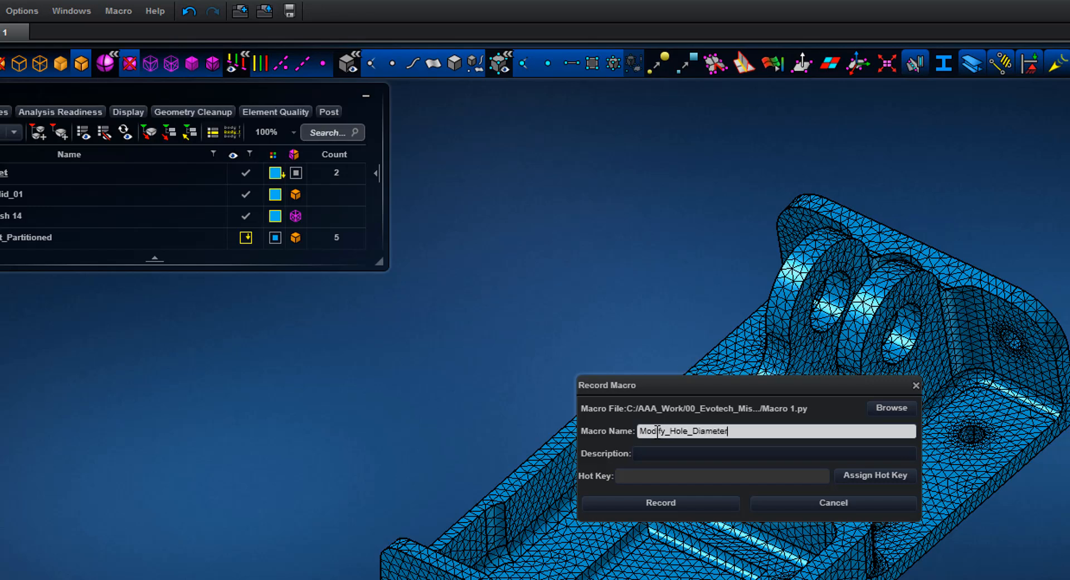
click(677, 502)
click(657, 486)
click(914, 298)
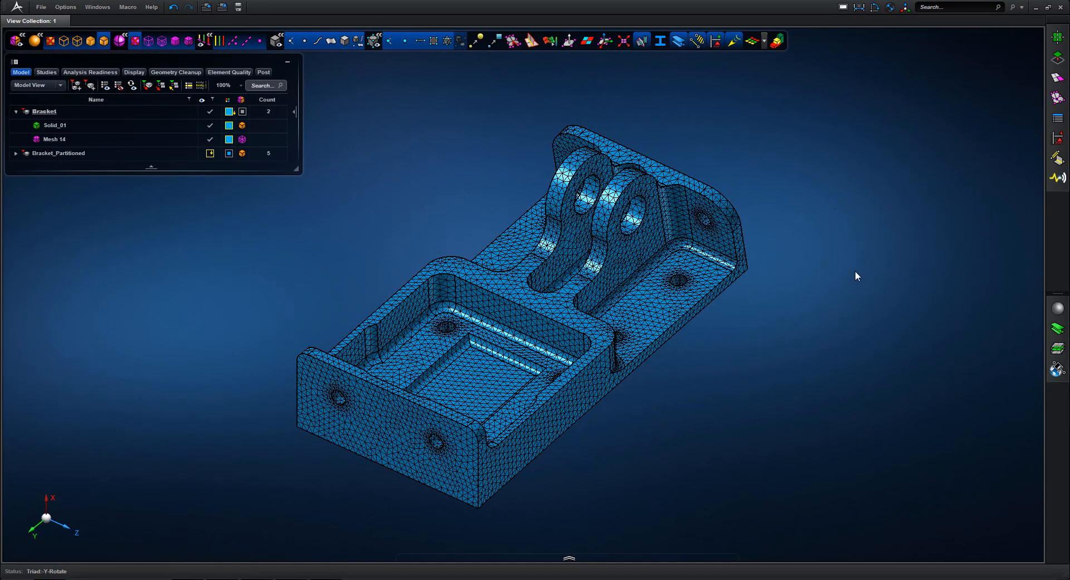
Step: Push/Pull both faces of the base hole beside the lugs by -2 mm and stop the macro recording
middle_drag(797, 219, 657, 223)
middle_drag(657, 223, 727, 415)
click(1058, 79)
click(1058, 58)
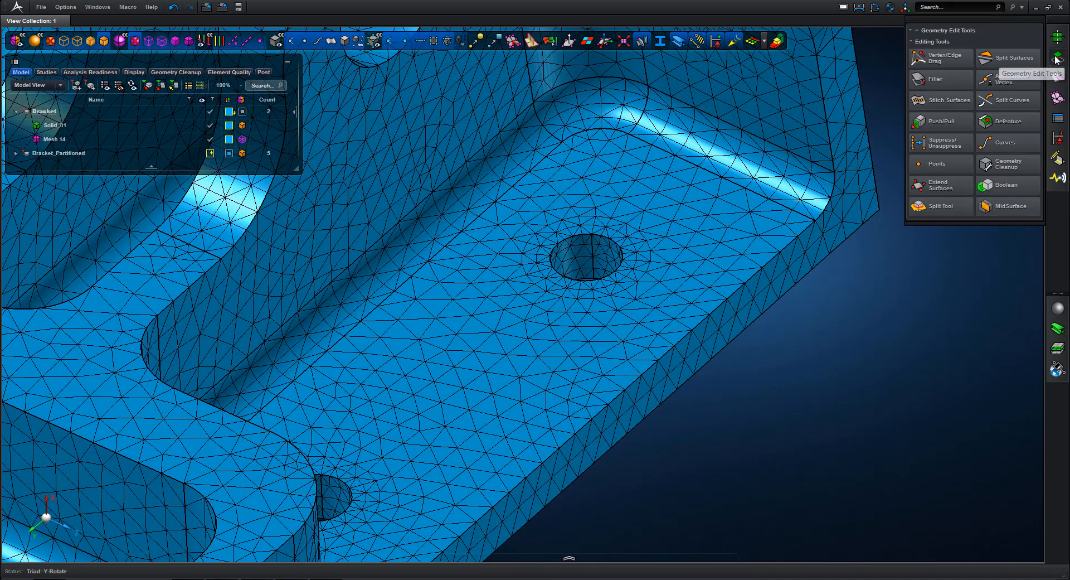
click(948, 122)
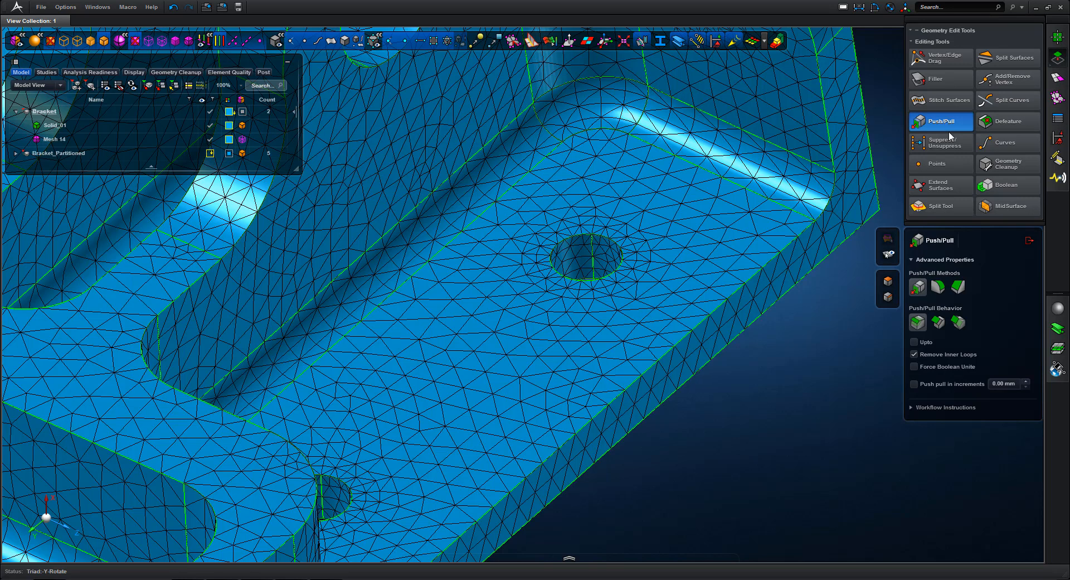
click(585, 251)
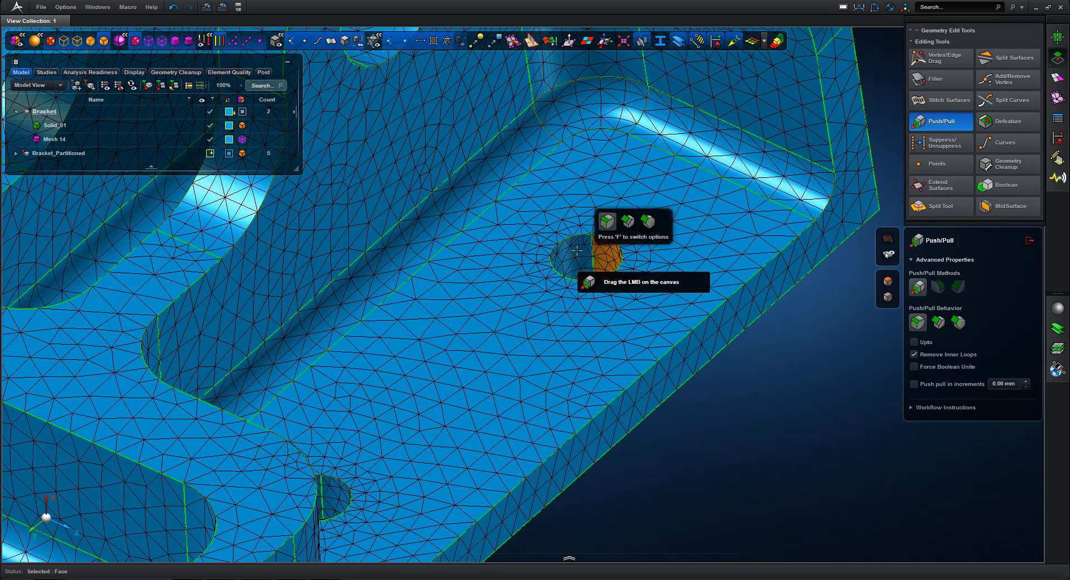
click(577, 251)
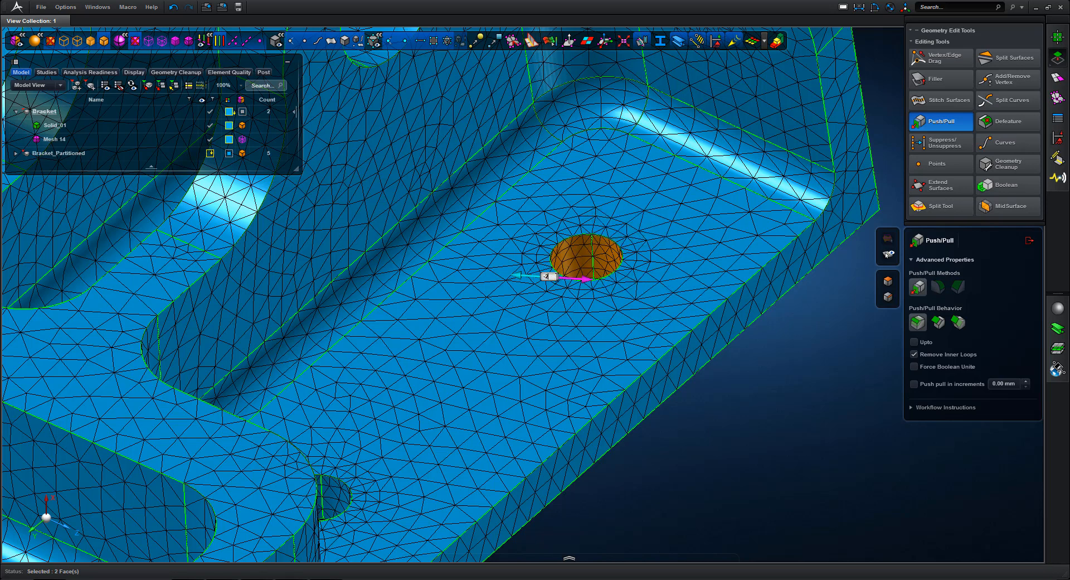
text(-2)
key(Return)
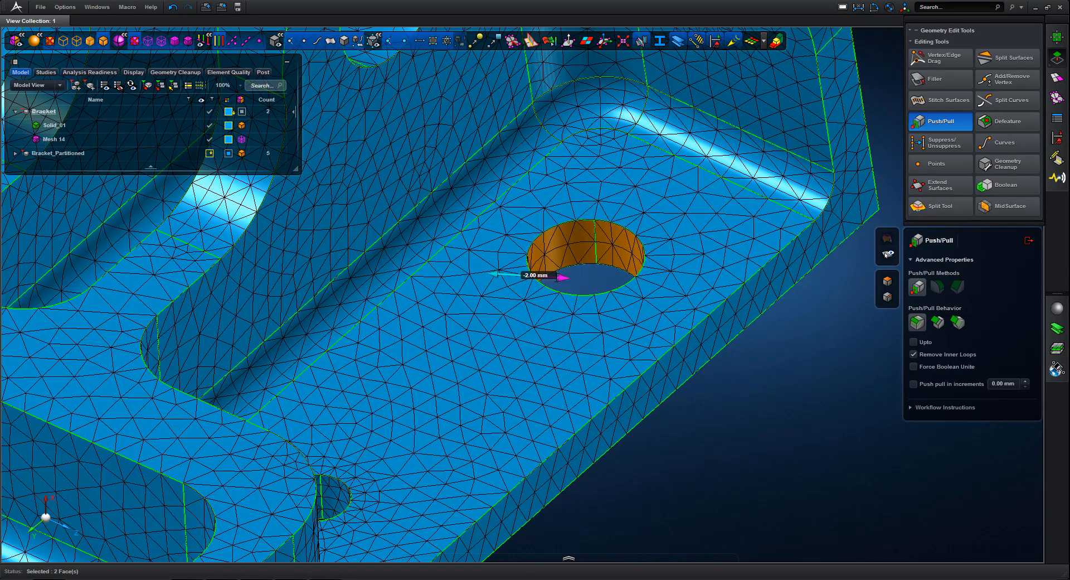
click(127, 8)
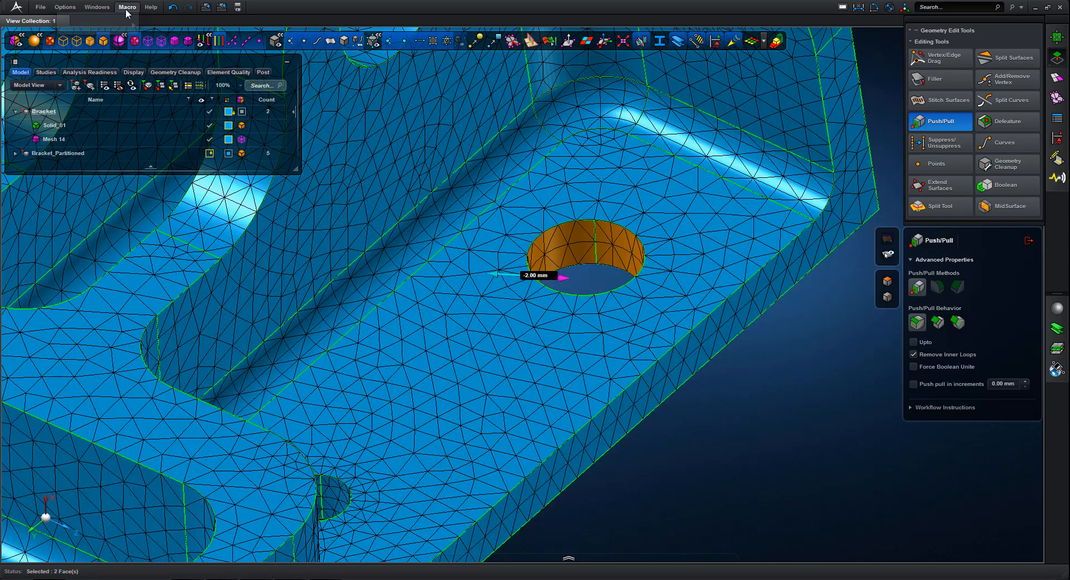
click(110, 52)
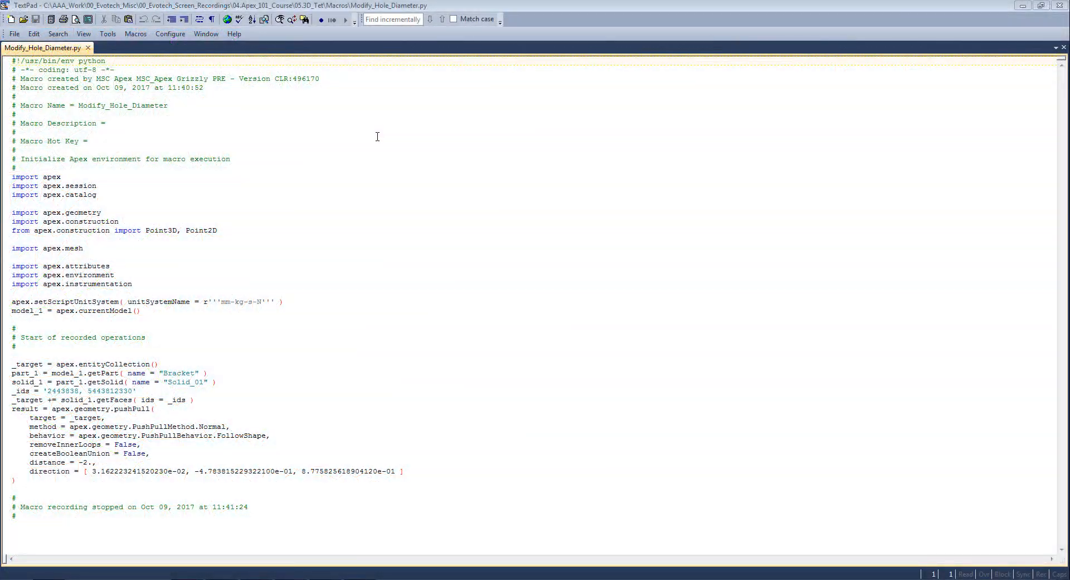
Step: Switch to TextPad and review the recorded Modify_Hole_Diameter.py script, including its header and the push/pull distance line
drag(264, 46, 7, 41)
drag(426, 142, 25, 146)
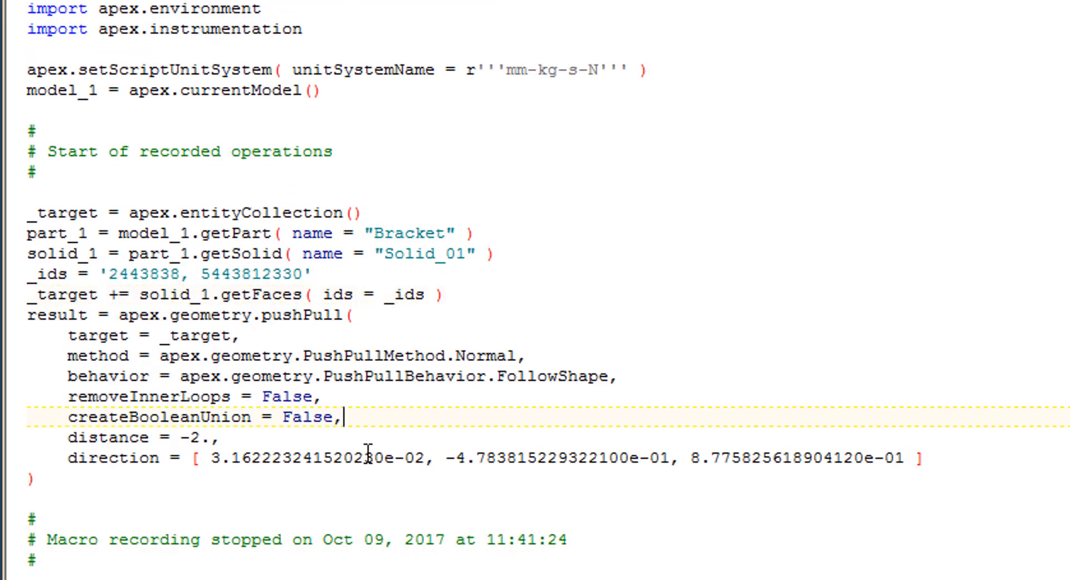
drag(216, 437, 18, 436)
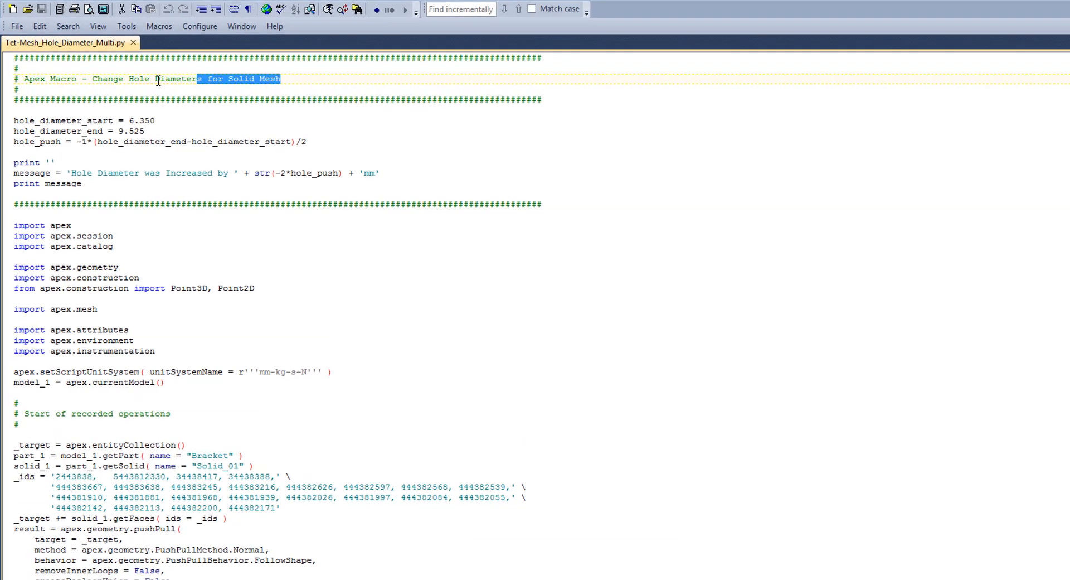
Step: Review the Tet-Mesh_Hole_Diameter_Multi.py script, including its title comment, the output message line and the hole_push distance argument
drag(159, 81, 14, 79)
click(389, 287)
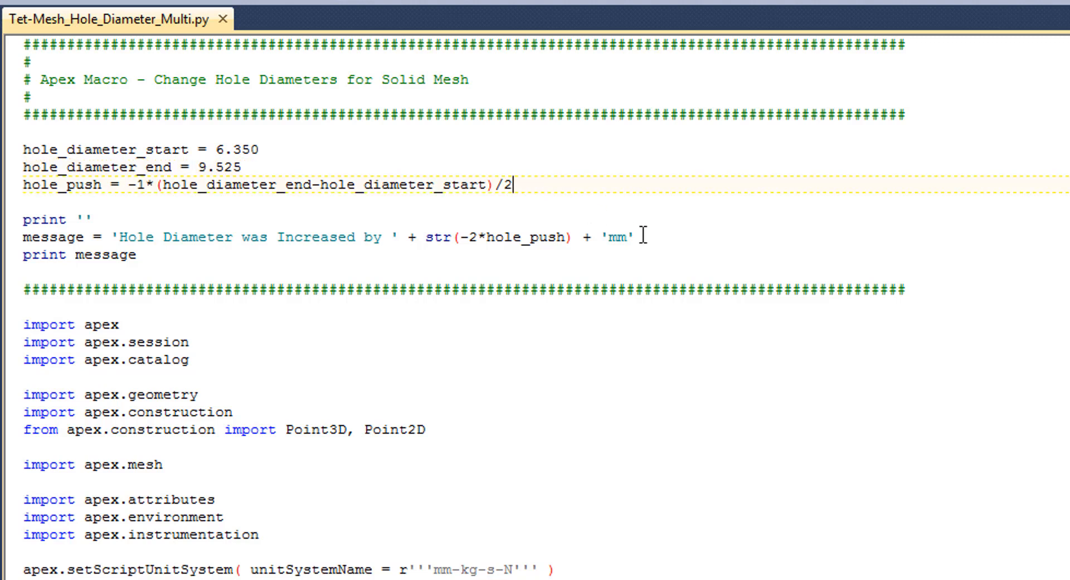
drag(635, 237, 18, 231)
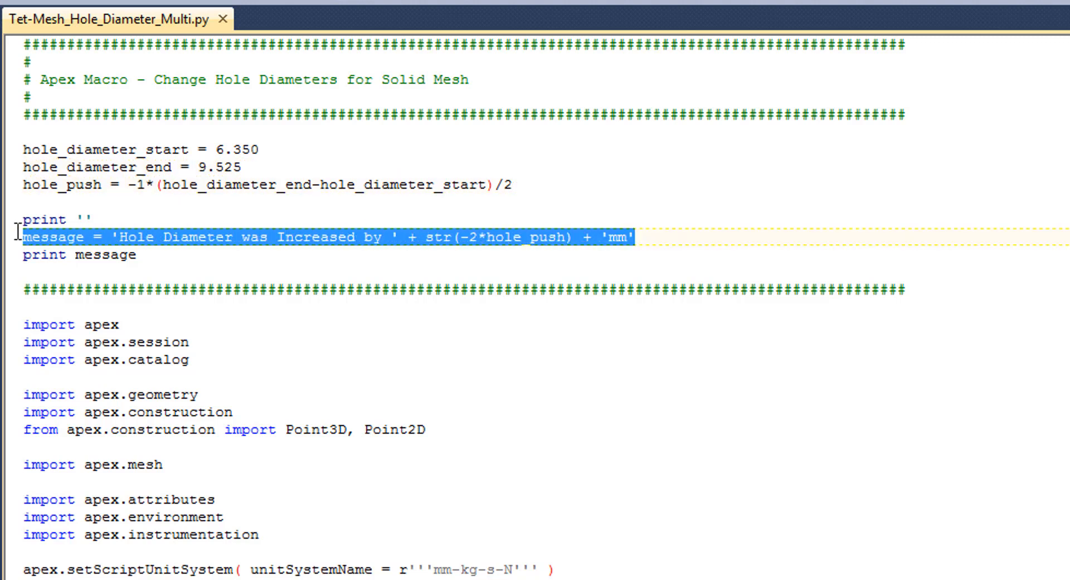
click(499, 350)
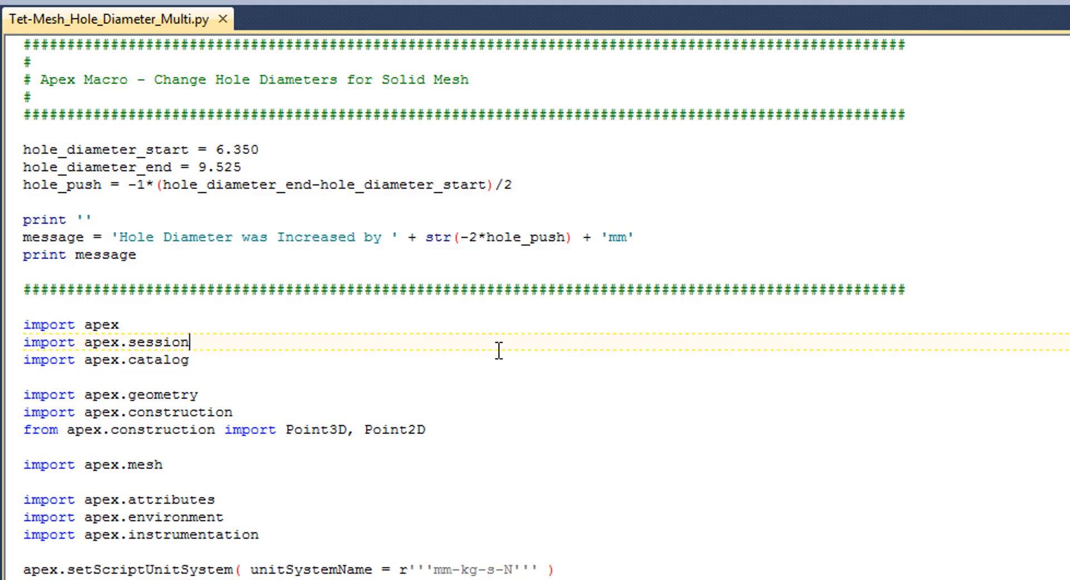
scroll(497, 436, down, 9)
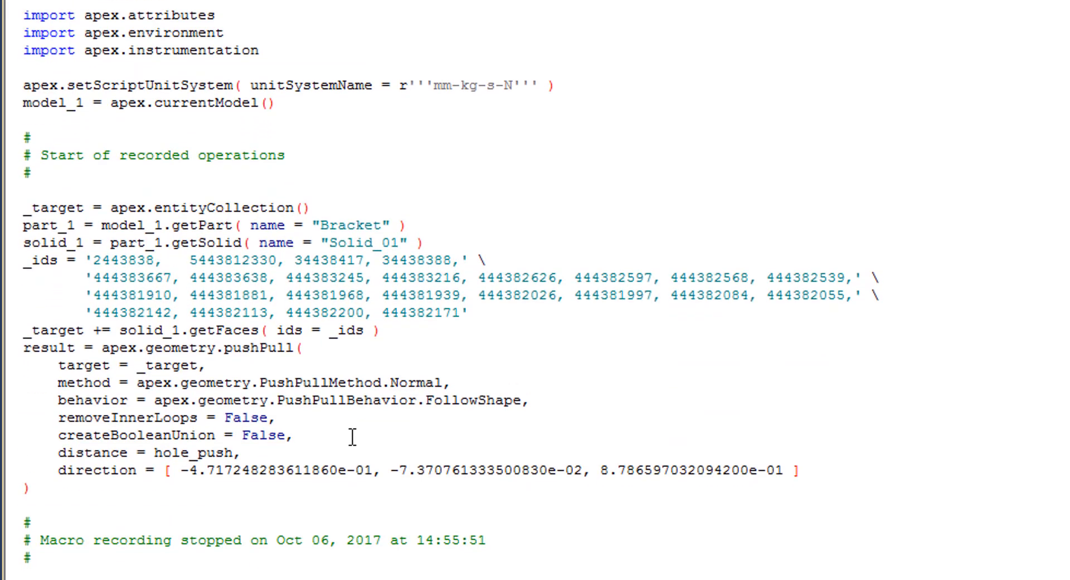
drag(243, 453, 15, 452)
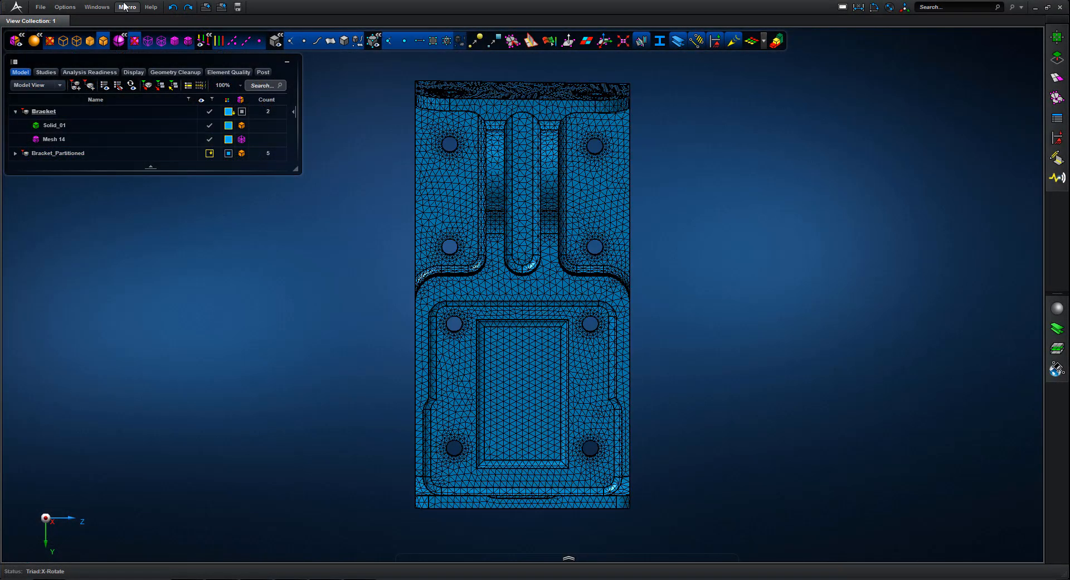
Step: Switch to MSC Apex, run the Tet-Mesh_Hole_Diameter_Multi.py script, dismiss its output message and inspect the remeshed holes up close
click(126, 6)
click(98, 68)
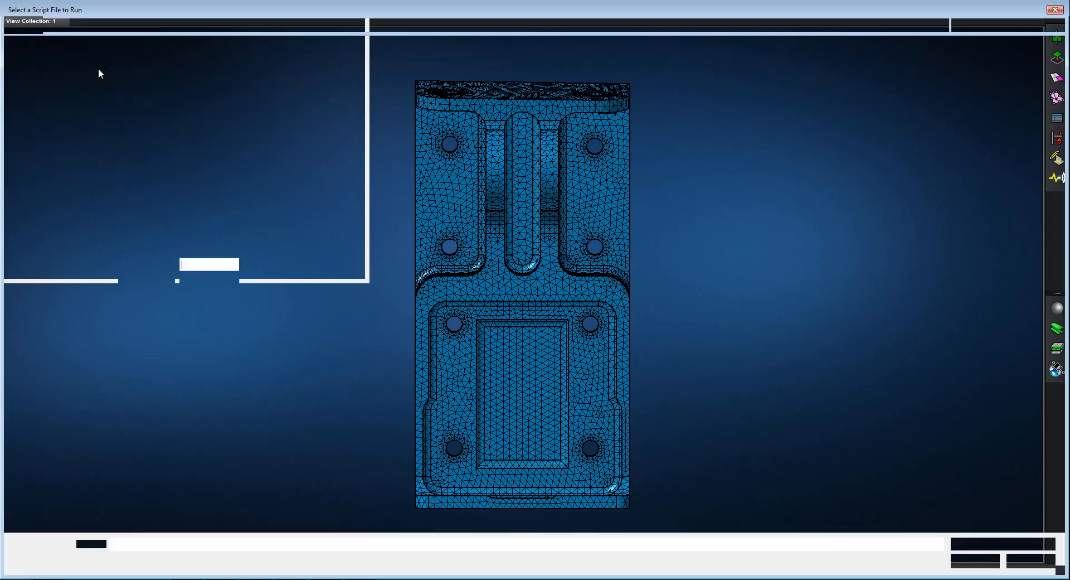
click(254, 89)
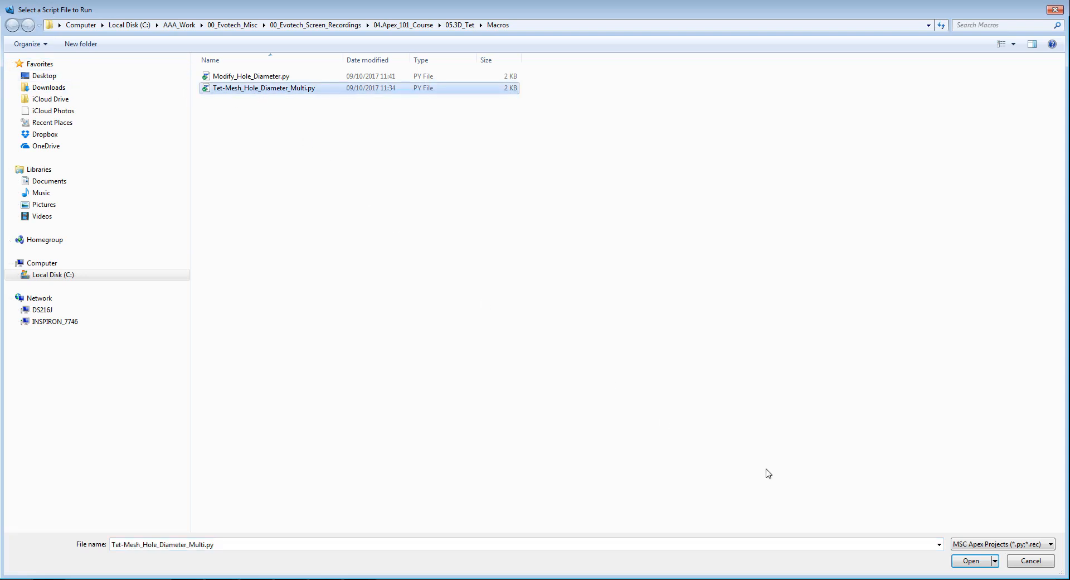
click(973, 567)
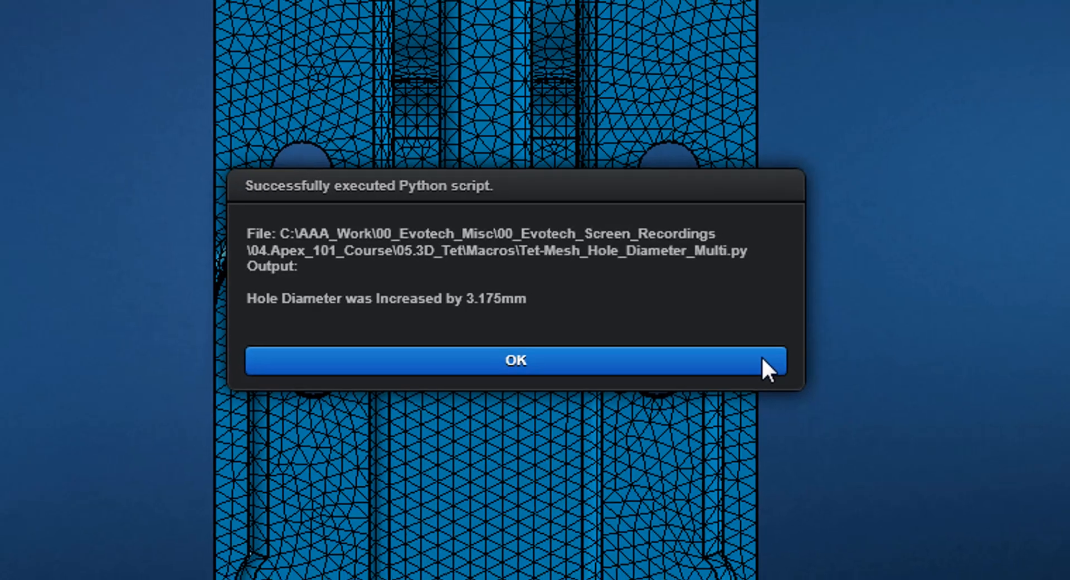
click(762, 363)
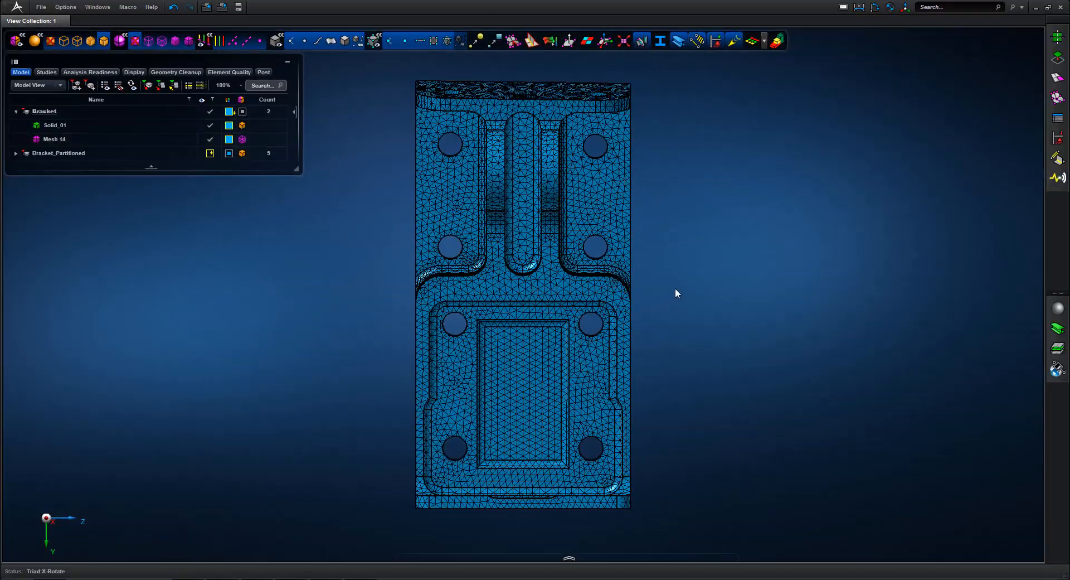
mouse_move(678, 286)
middle_down()
mouse_move(641, 274)
mouse_move(689, 287)
mouse_move(661, 273)
middle_up()
right_drag(387, 225, 556, 355)
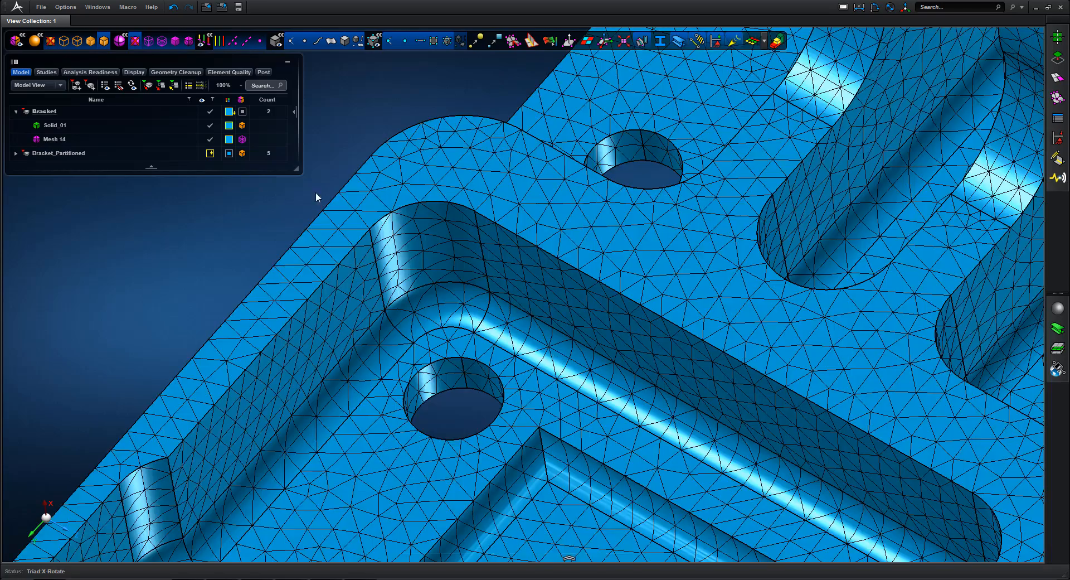
click(437, 330)
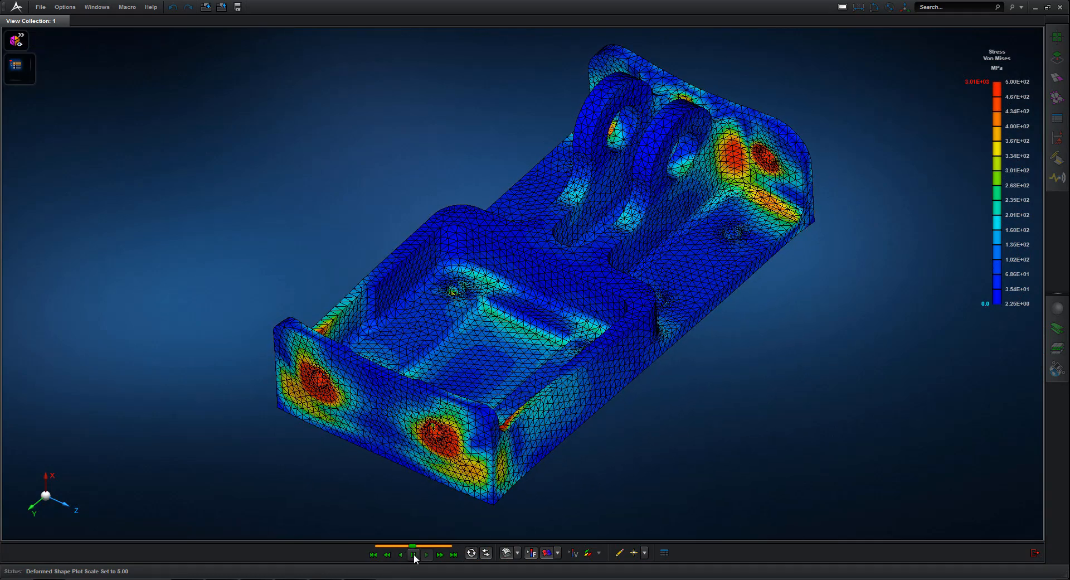
Step: Mask the deformed shape plot and inspect the Von Mises stress around the end-wall fillet and the nearby base hole
click(486, 552)
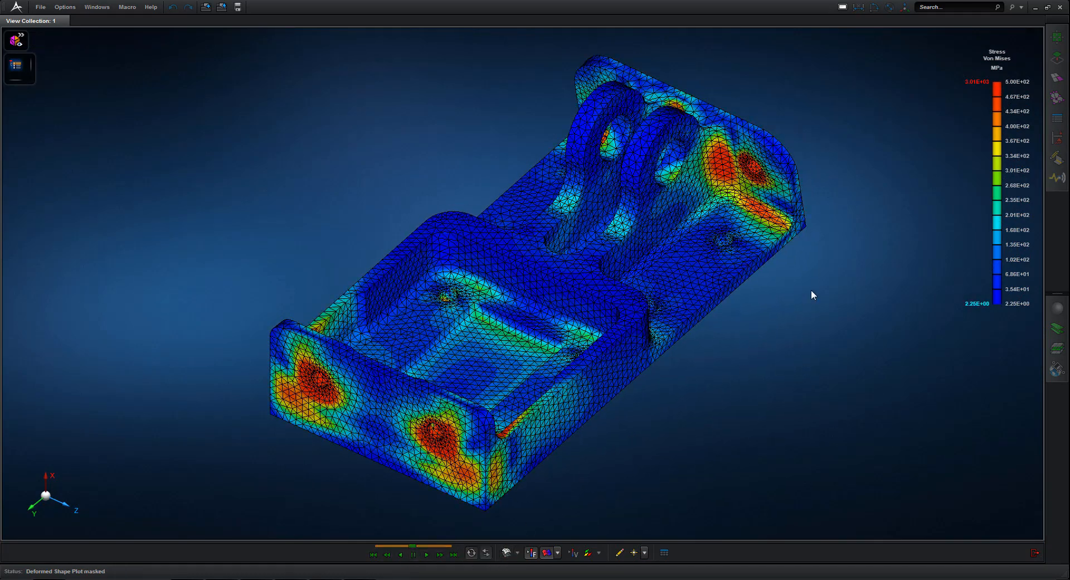
drag(814, 270, 708, 167)
mouse_move(798, 263)
middle_down()
mouse_move(801, 275)
mouse_move(760, 270)
mouse_move(801, 293)
mouse_move(864, 282)
middle_up()
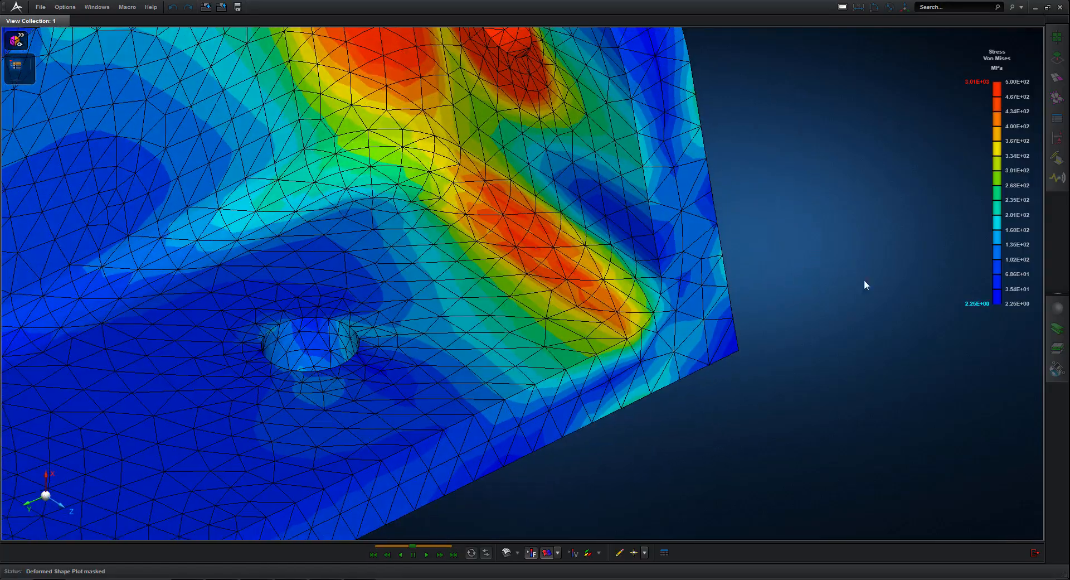
Step: Expand the stress legend into its full settings and review the available result quantities, keeping Stress
mouse_move(1015, 74)
click(1022, 37)
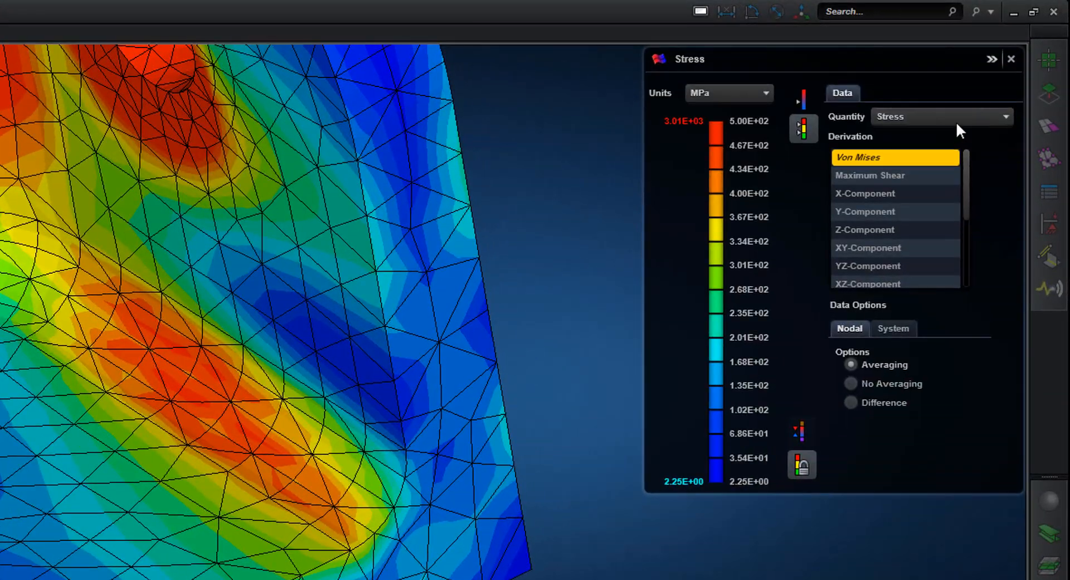
click(1010, 119)
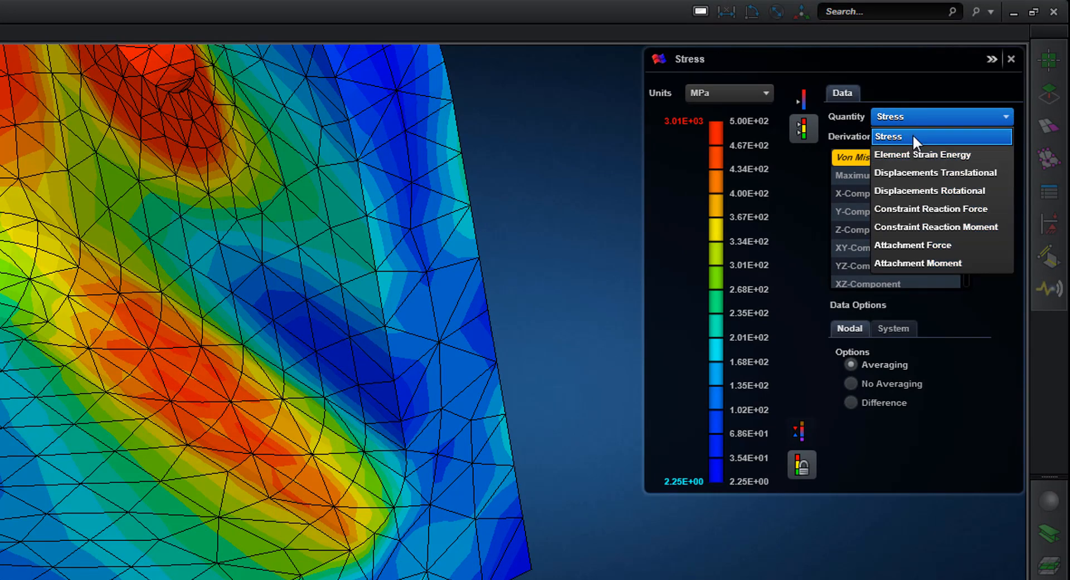
click(912, 114)
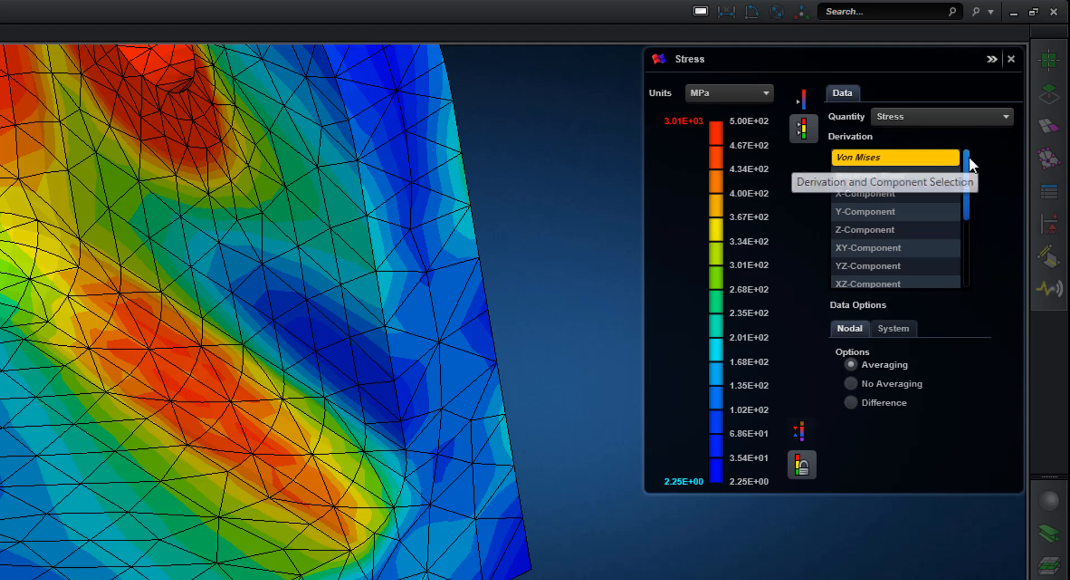
Step: Compare the Max Principal and Min Principal stress plots, and return the derivation to Von Mises
drag(969, 156, 964, 202)
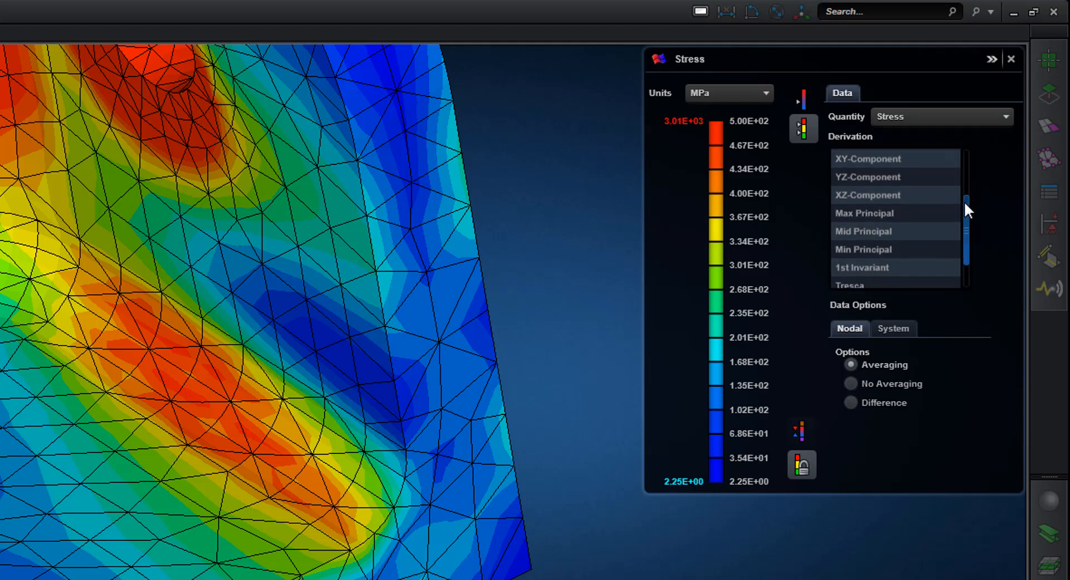
click(891, 212)
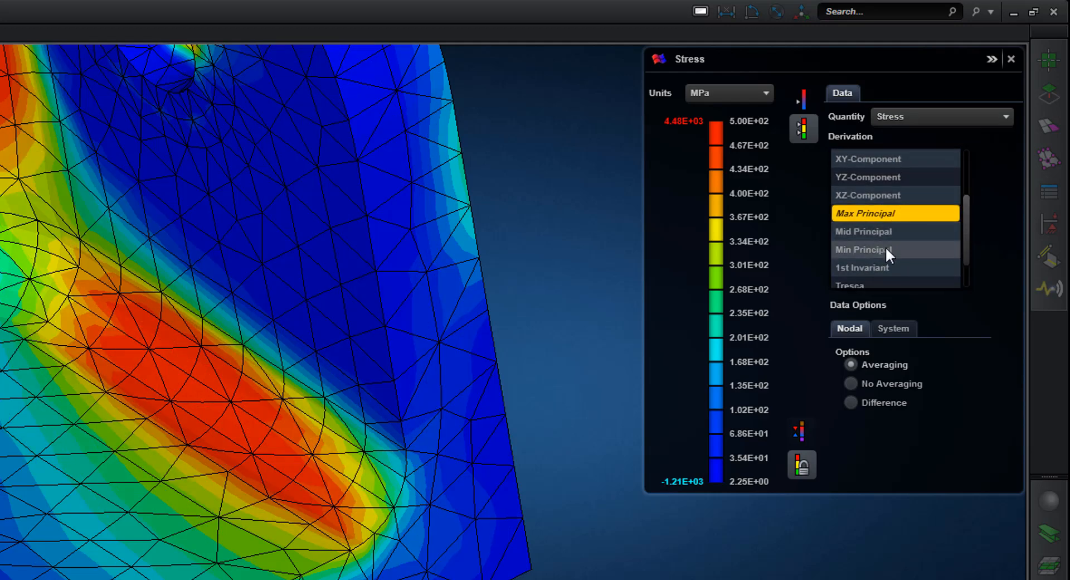
click(885, 248)
click(890, 213)
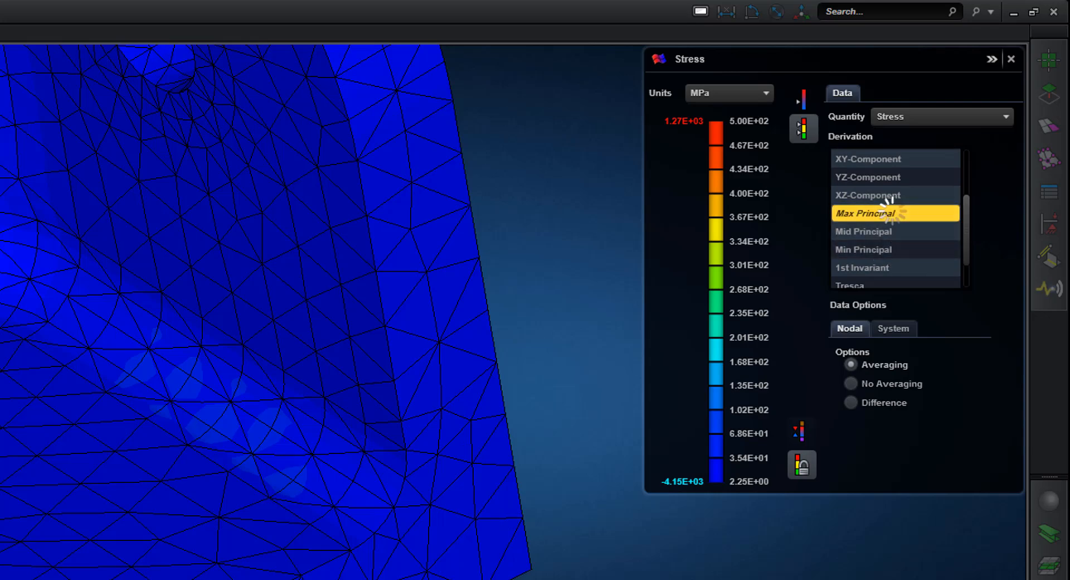
drag(965, 222, 937, 162)
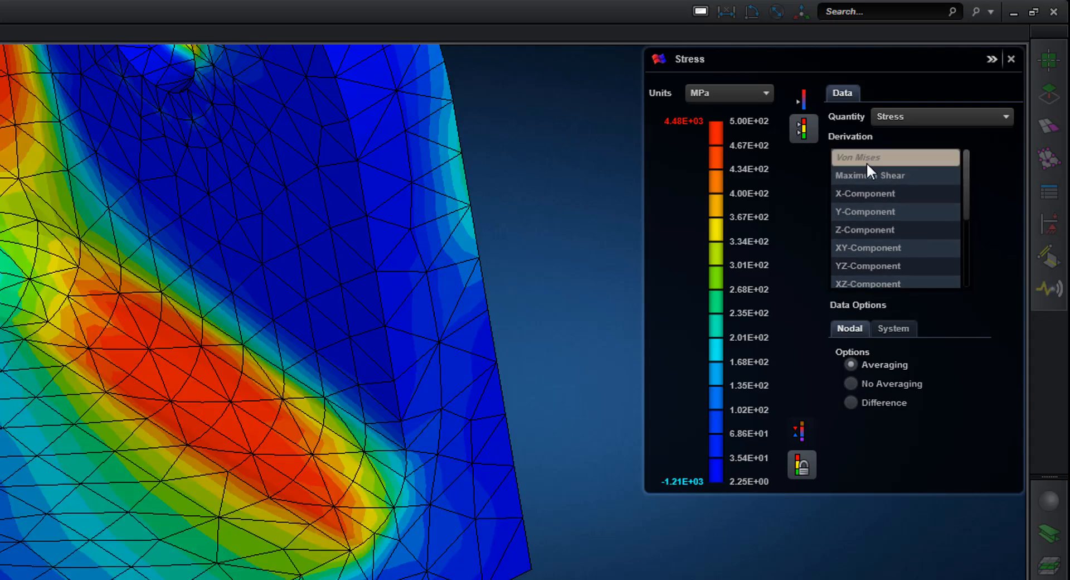
click(868, 163)
Step: Compare the Von Mises plot with nodal options No Averaging and Difference, and return to Averaging
scroll(490, 282, up, 2)
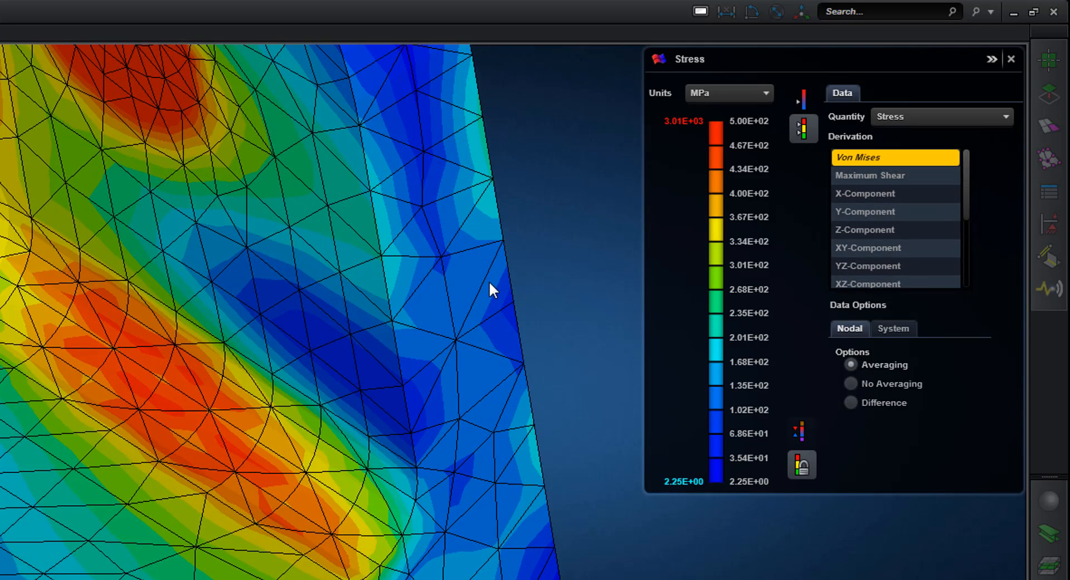
click(872, 382)
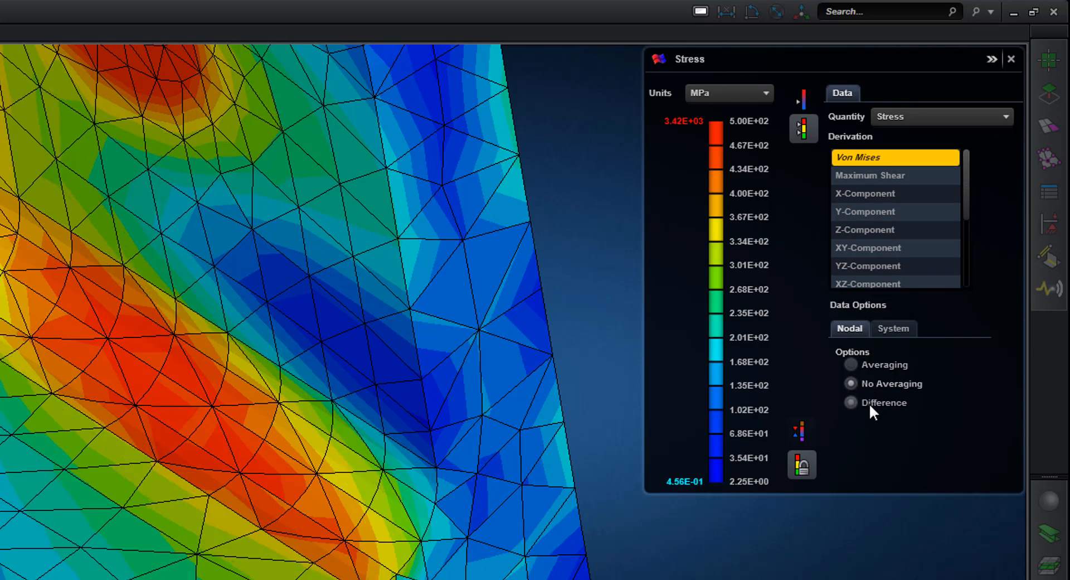
click(868, 403)
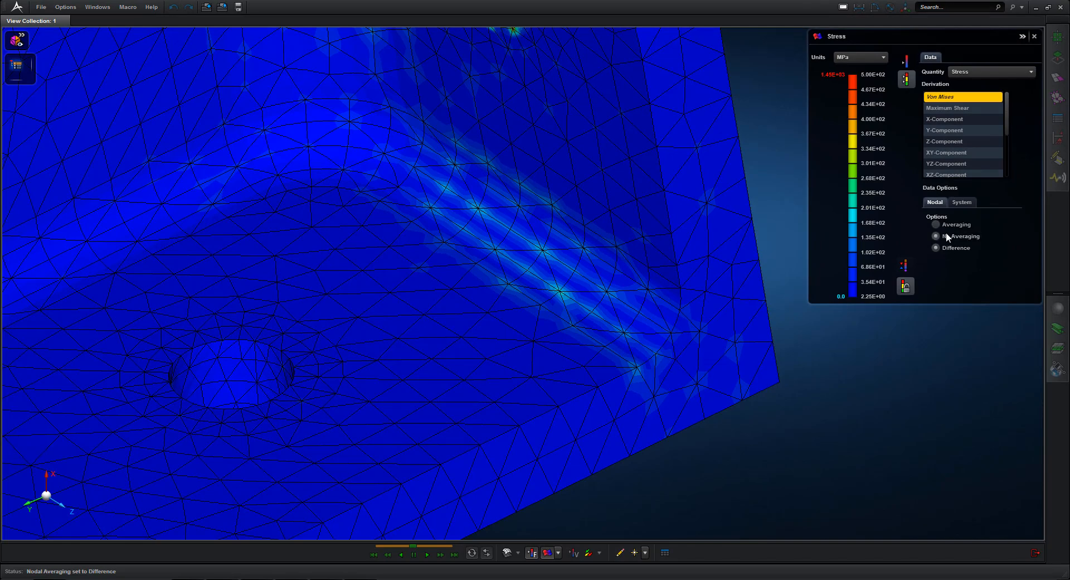
click(947, 235)
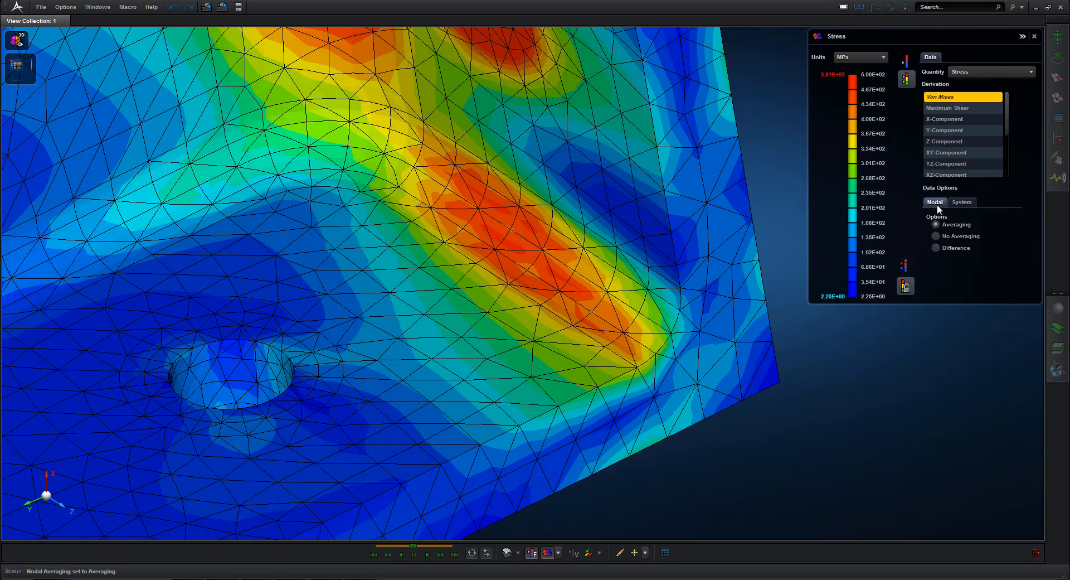
Step: Unlock the stress spectrum range, set its maximum value to 1000 MPa, and lock the range again
click(914, 287)
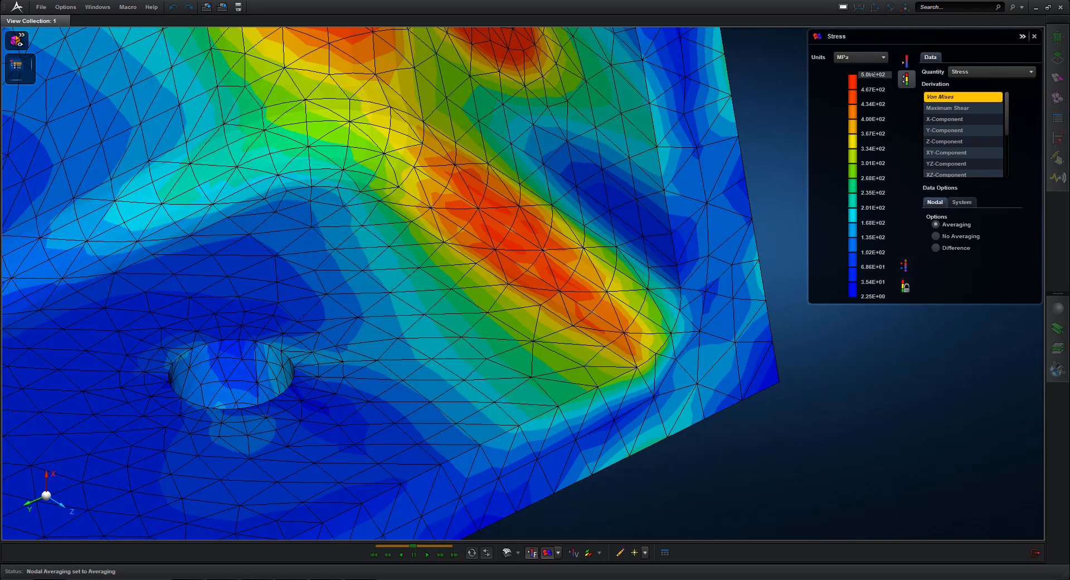
click(872, 74)
text(1000)
key(Return)
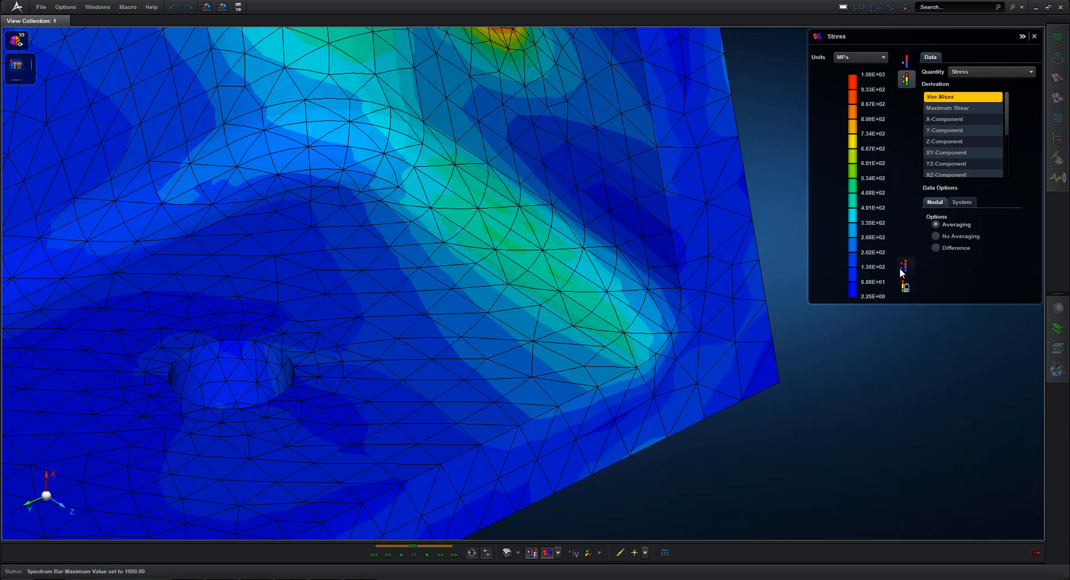
click(905, 287)
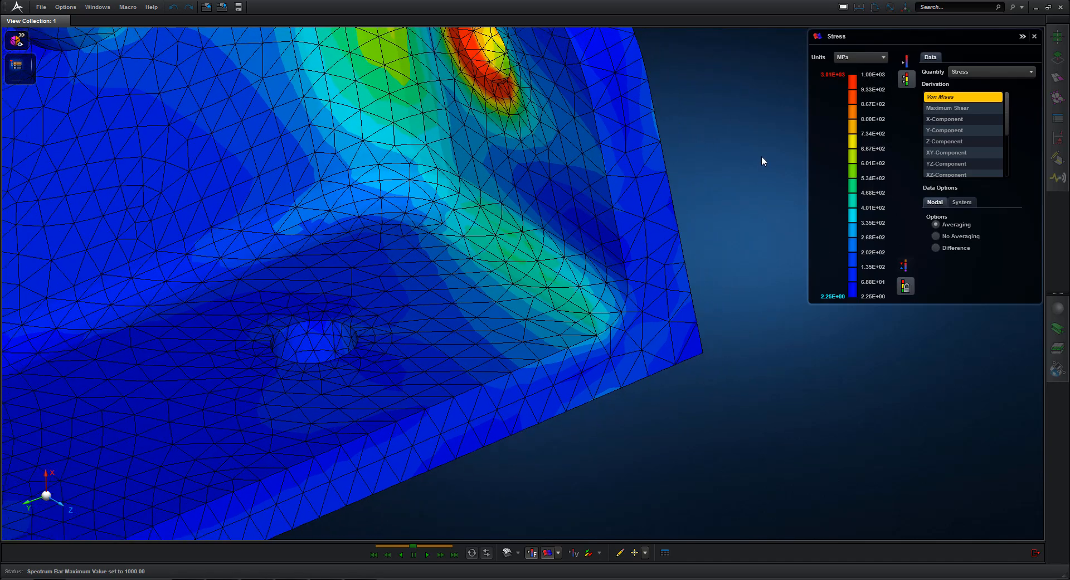